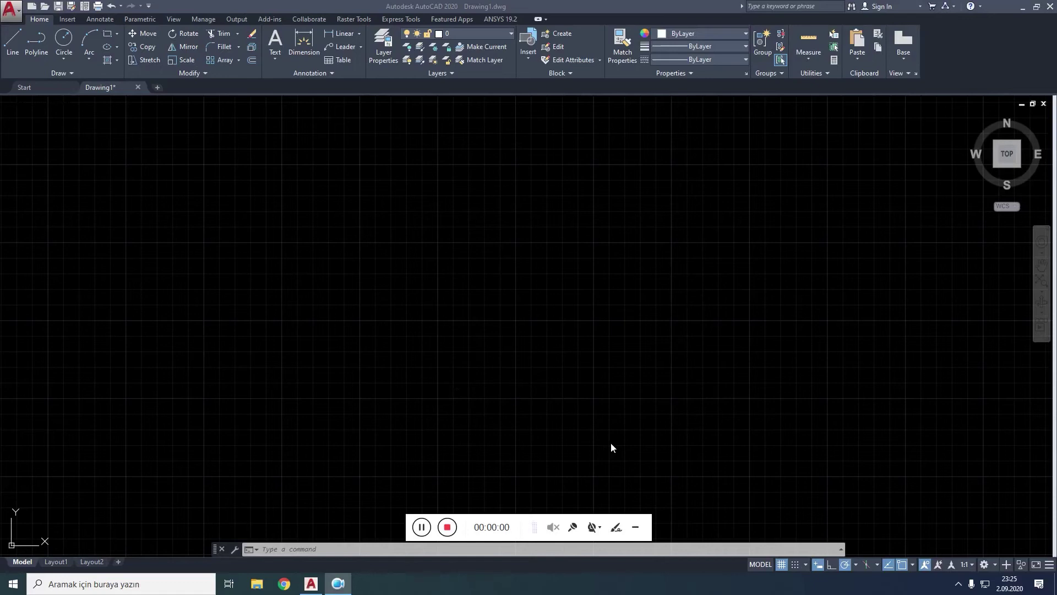
- Show the polar tracking angle increment list, with 45° currently in effect
left_click(637, 529)
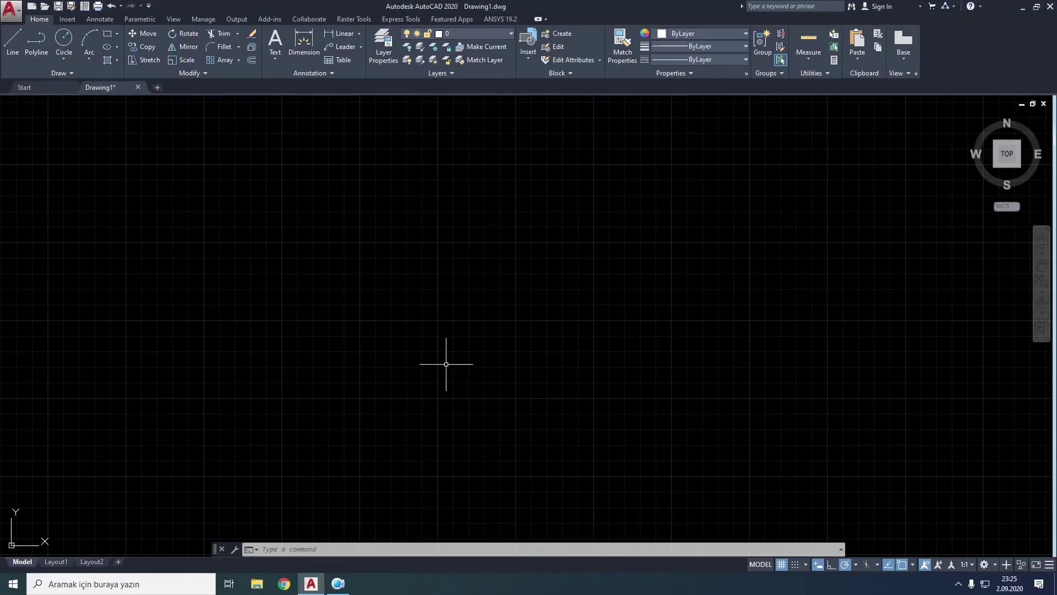
left_click(855, 564)
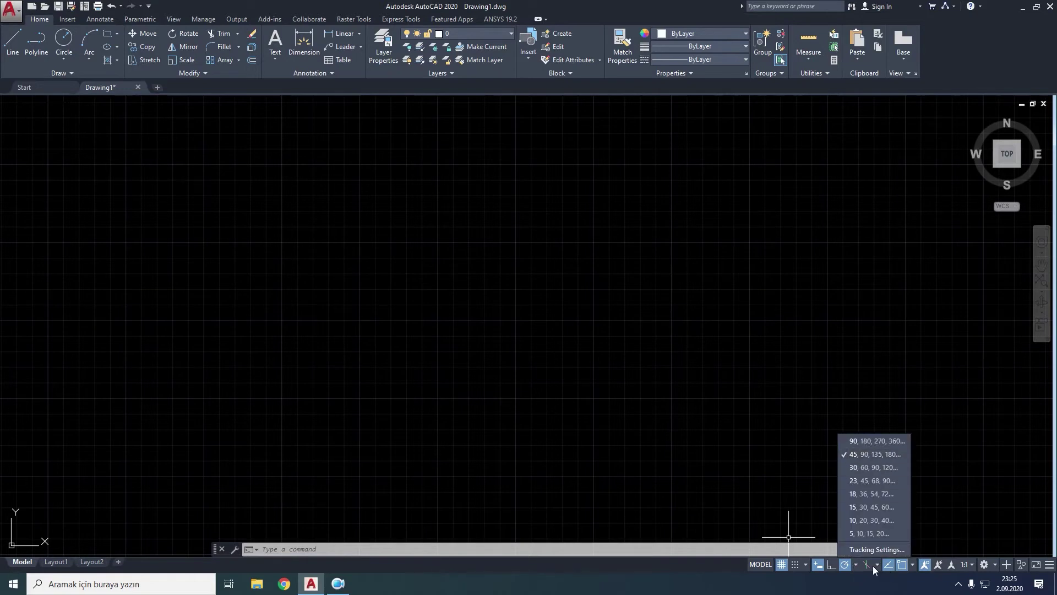
- Start the line outline with segments 20, 10, 20 and 10 forming the bottom notch
left_click(12, 47)
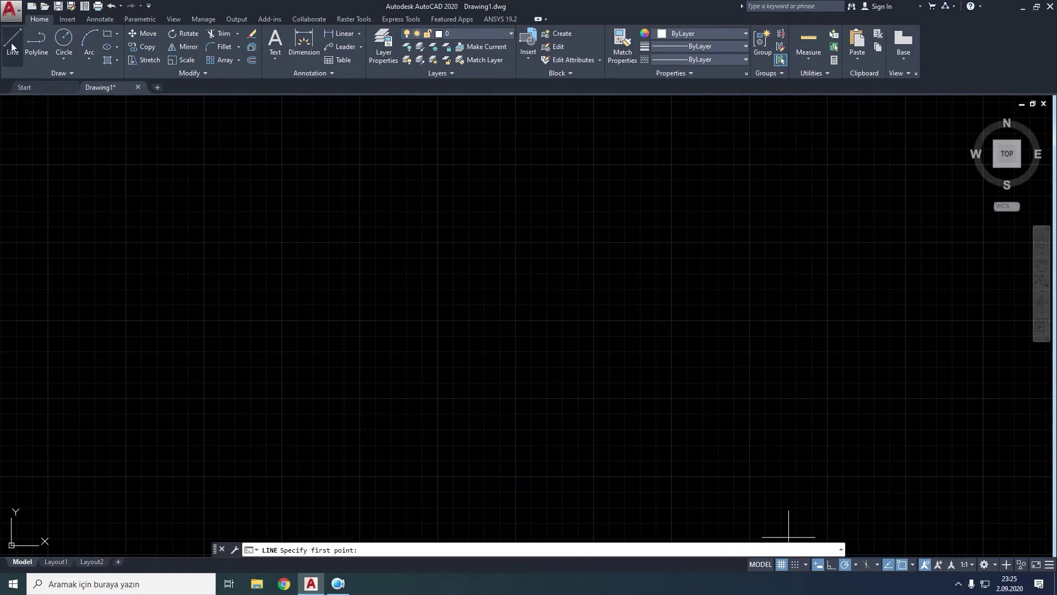
left_click(246, 419)
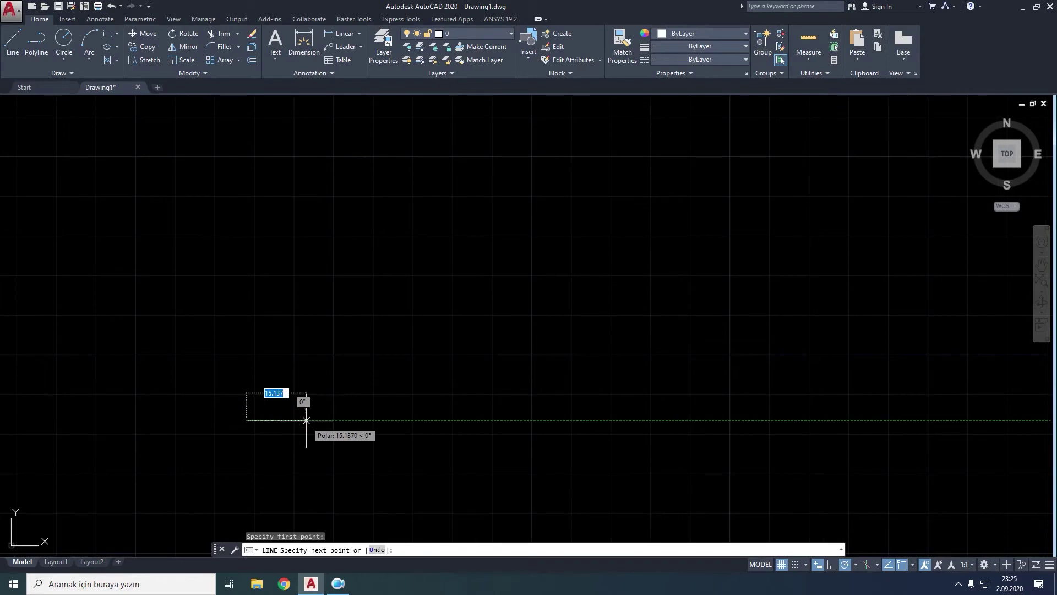
type("20")
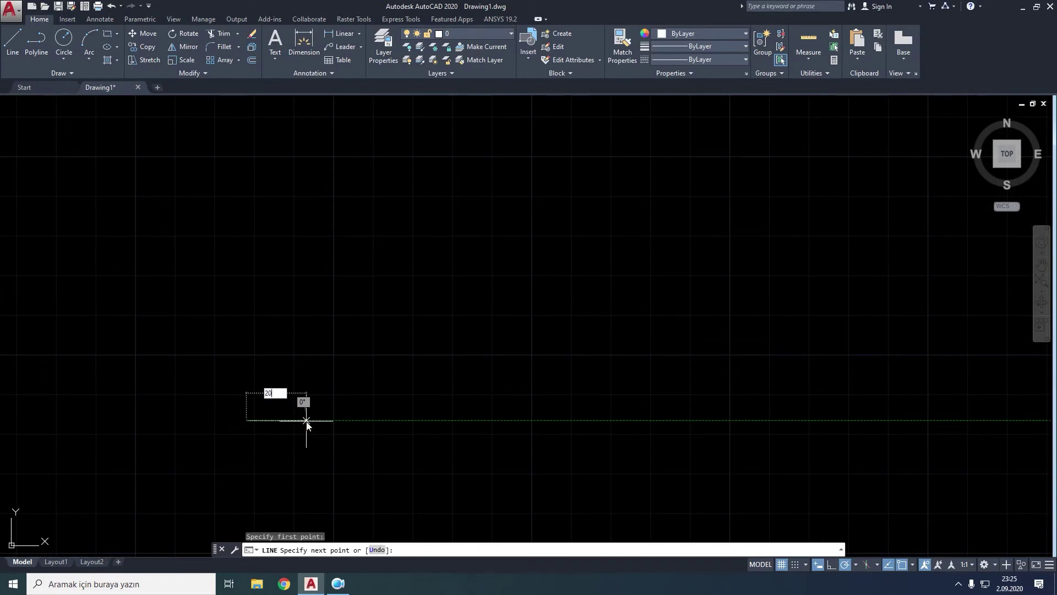
key("Return")
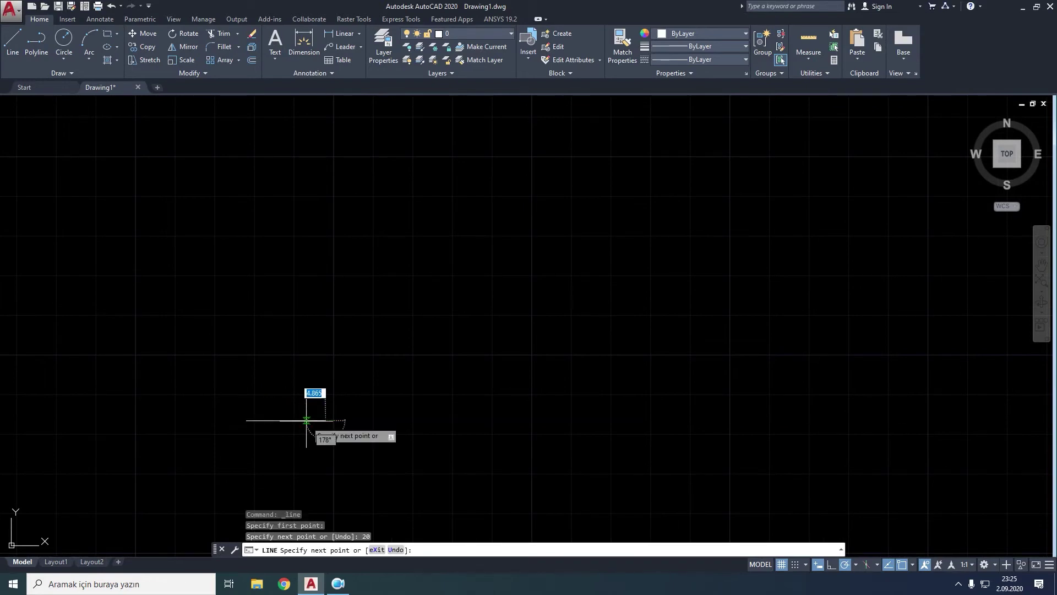
middle_click_drag(332, 440, 357, 289)
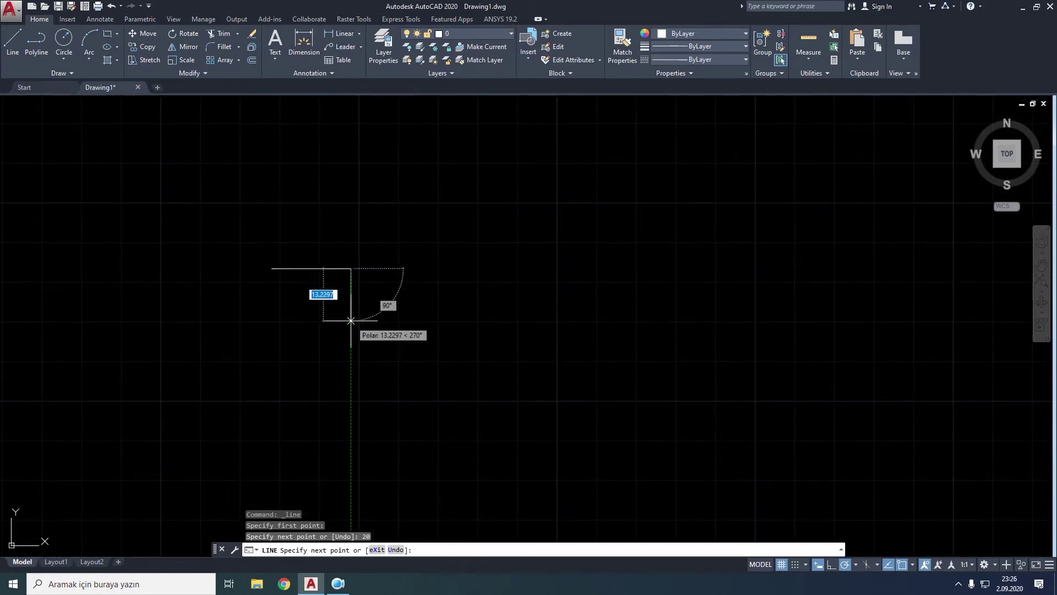
type("10")
key("Return")
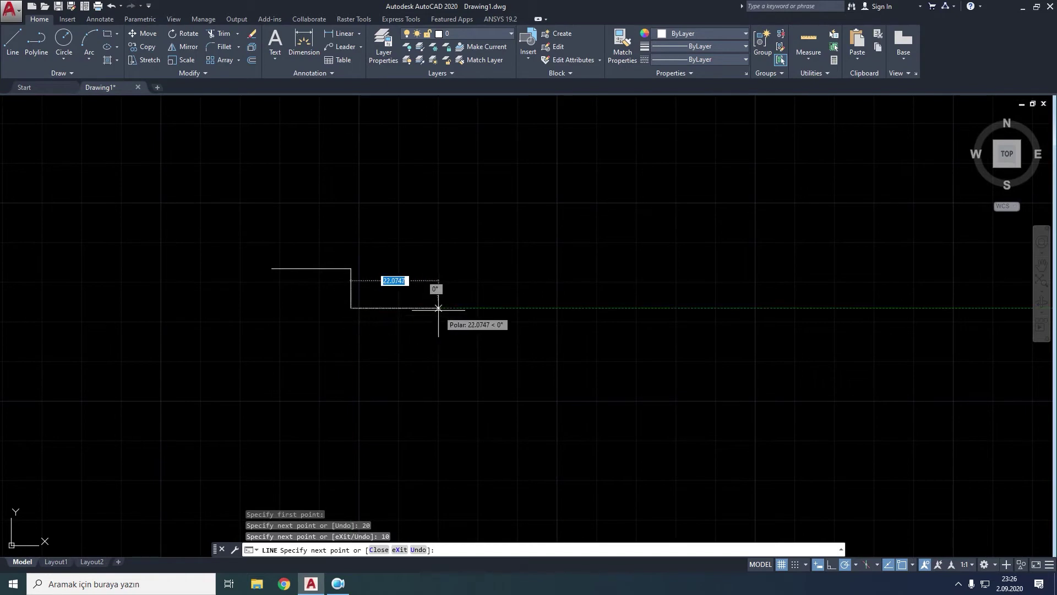
type("20")
key("Return")
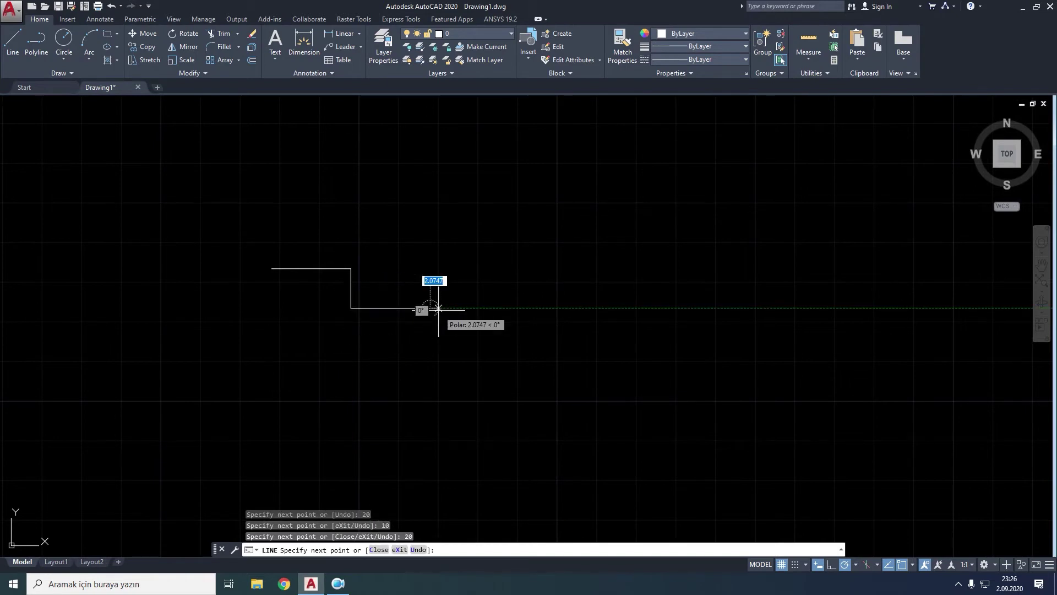
type("10")
key("Return")
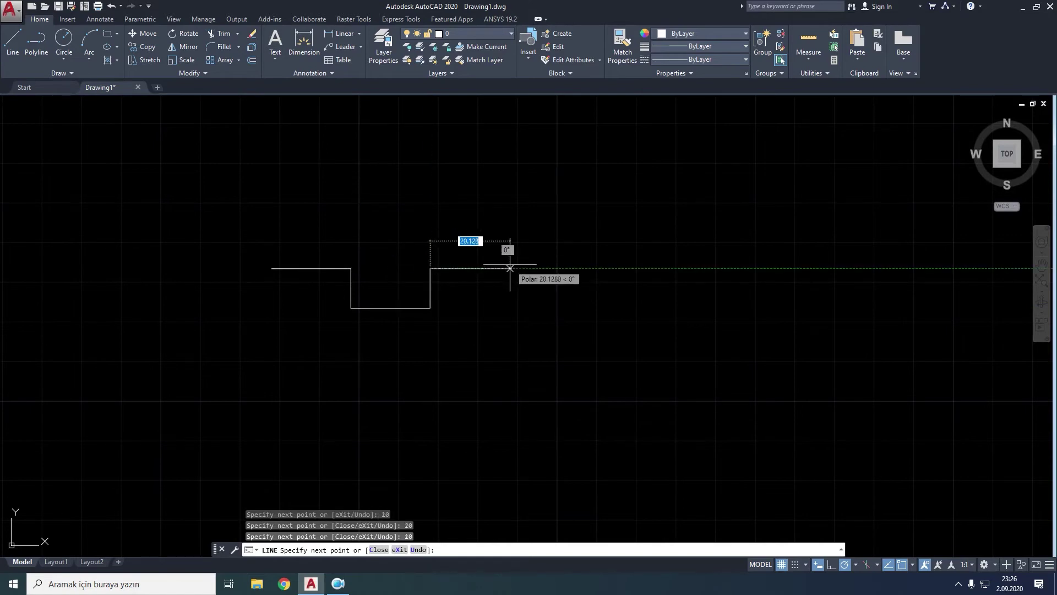
- Add a 20 segment, a 30 edge at 45°, a 30 vertical, then close the outline
type("20")
key("Return")
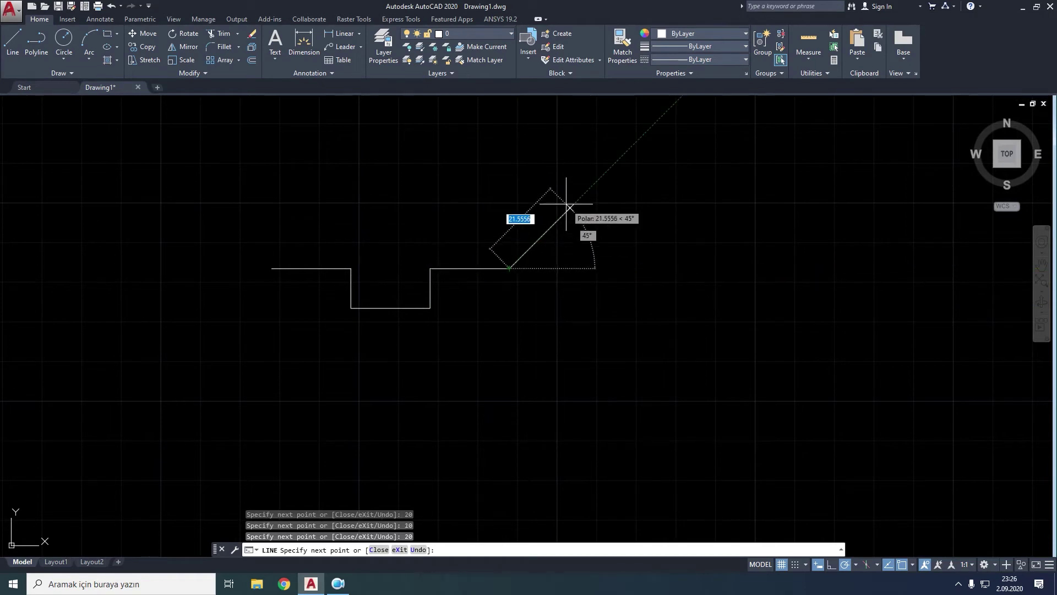
key("BackSpace")
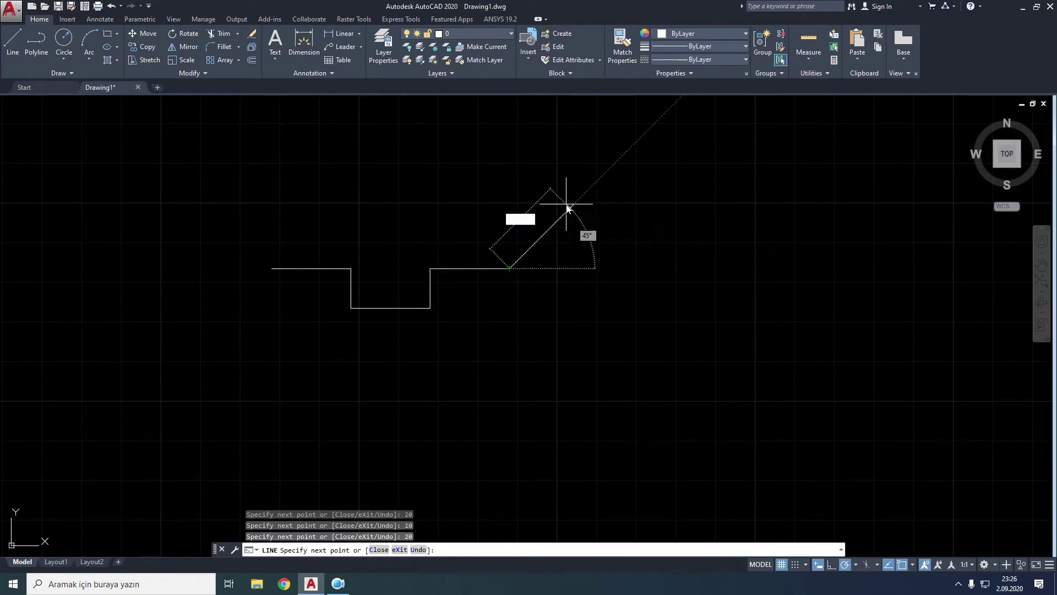
type("30")
key("Return")
middle_click_drag(594, 161, 547, 243)
type("3")
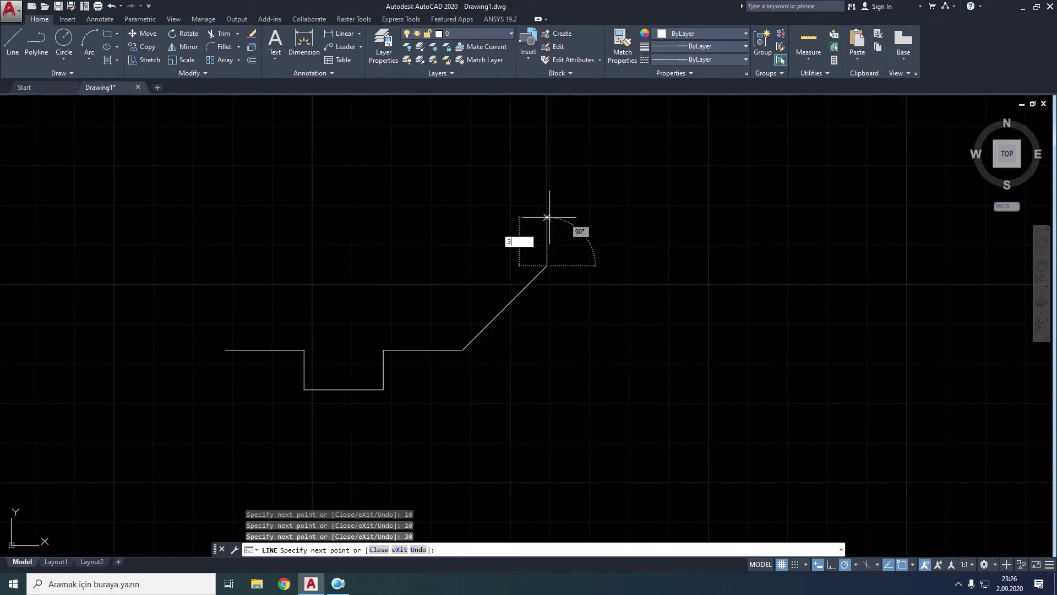
key("Return")
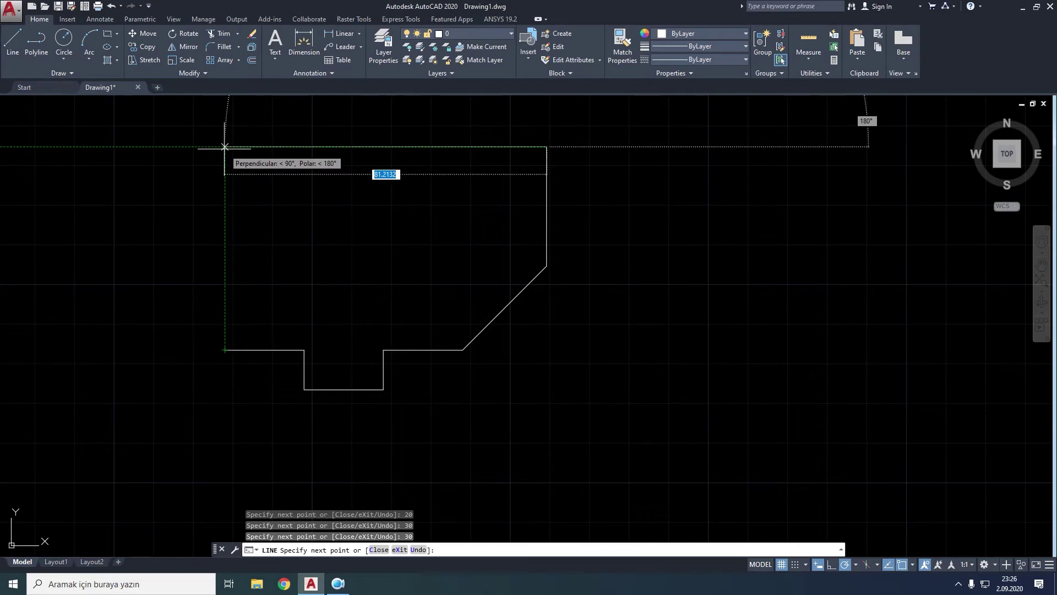
left_click(225, 147)
left_click(224, 349)
key("Escape")
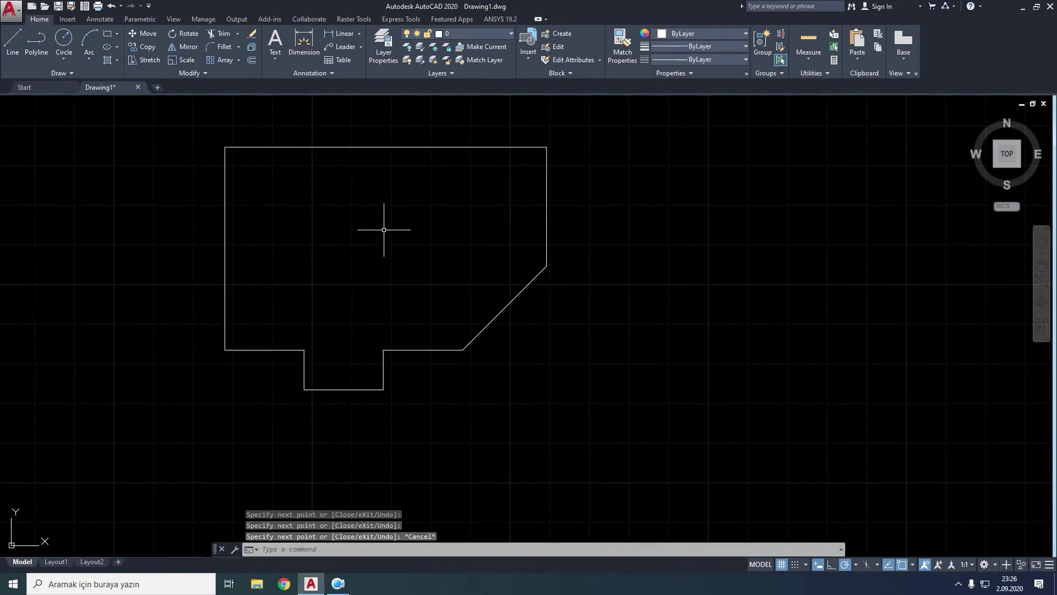
- Fillet the corner between the top and right edges with radius 15
left_click(210, 51)
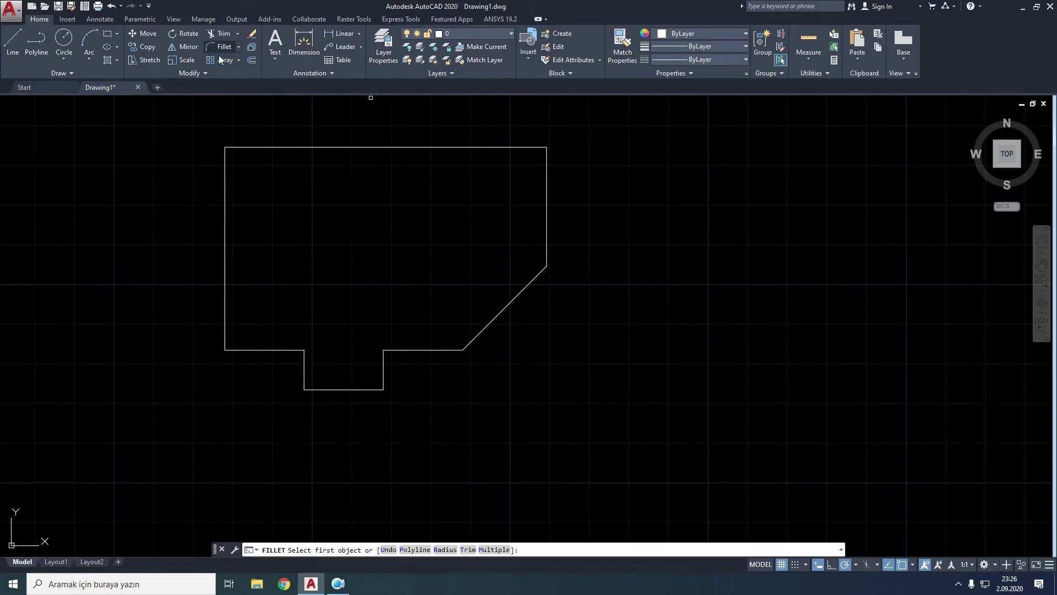
right_click(366, 221)
left_click(392, 293)
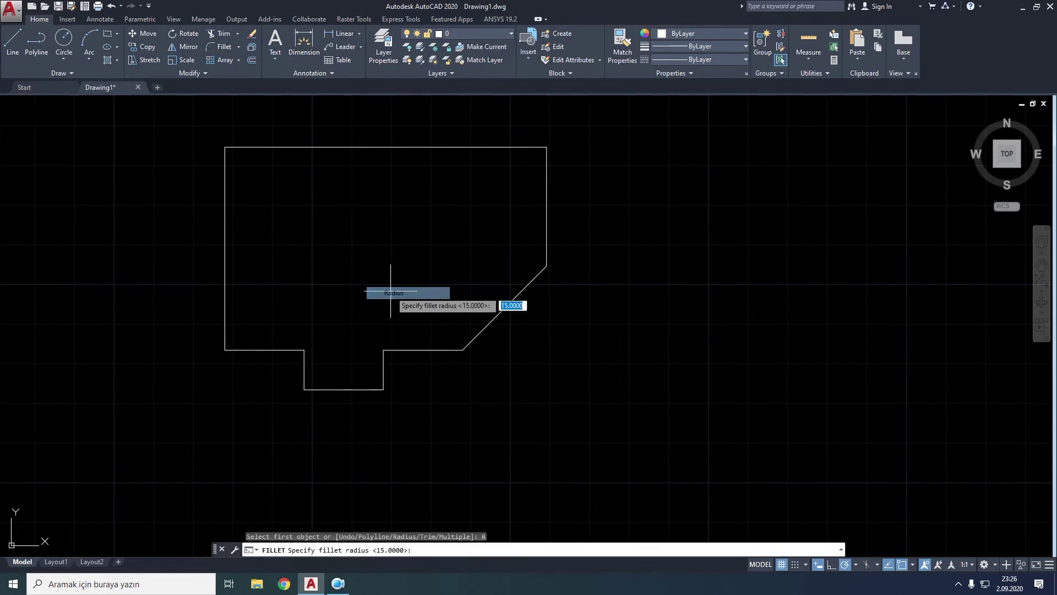
type("15")
key("Return")
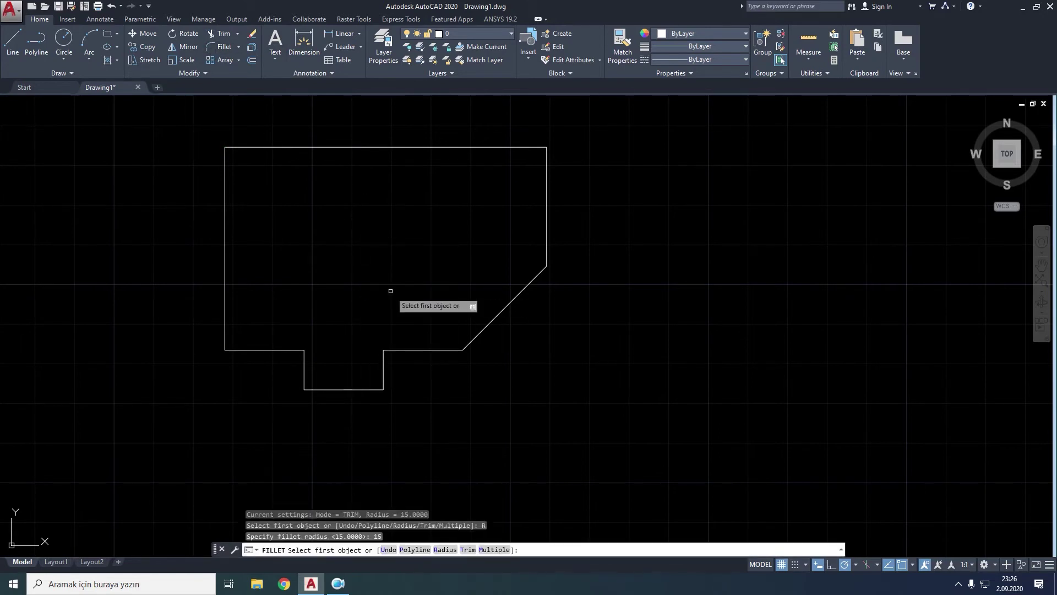
left_click(512, 145)
left_click(550, 168)
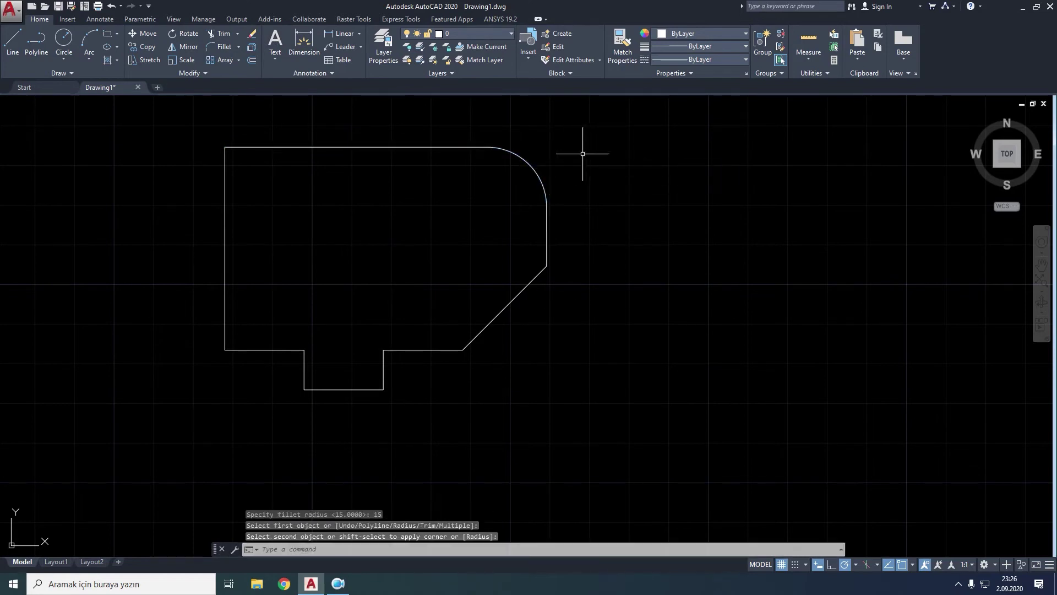
left_click(64, 59)
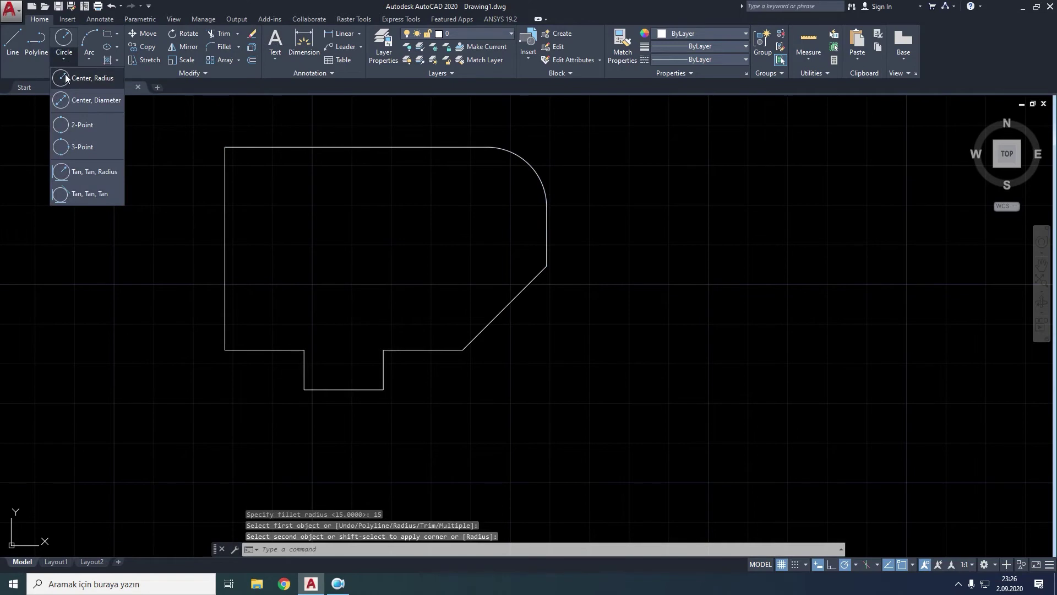
- Draw a radius-6 center-radius circle in the plate's upper-left area
left_click(71, 73)
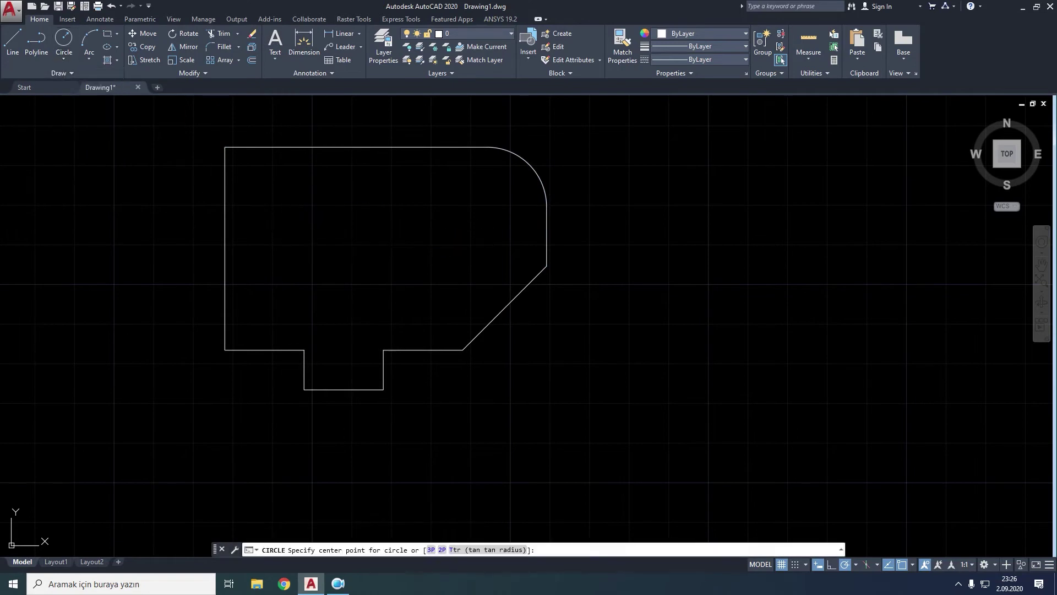
left_click(298, 227)
type("6")
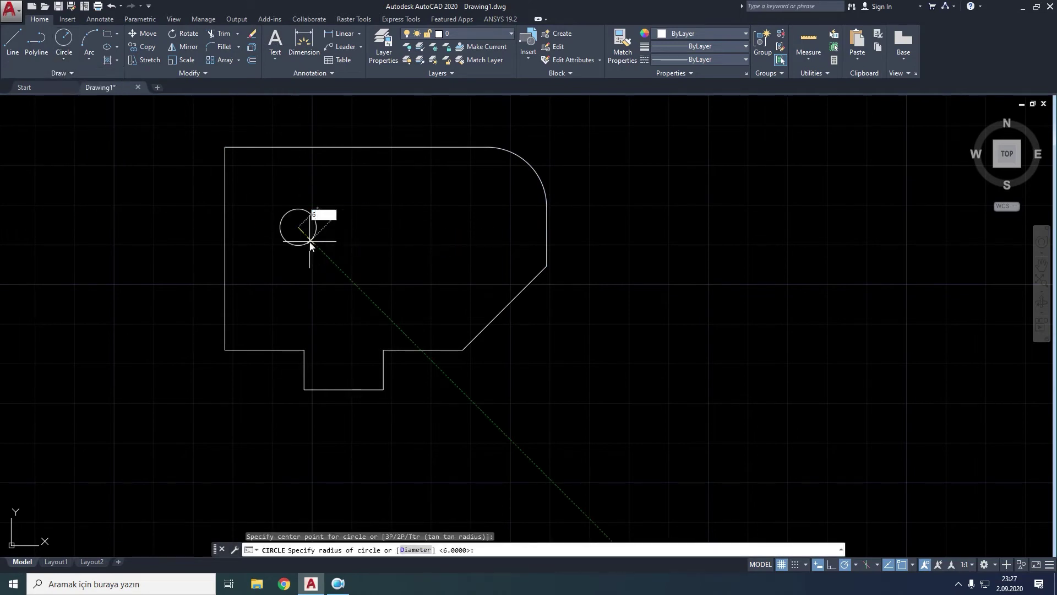
key("Return")
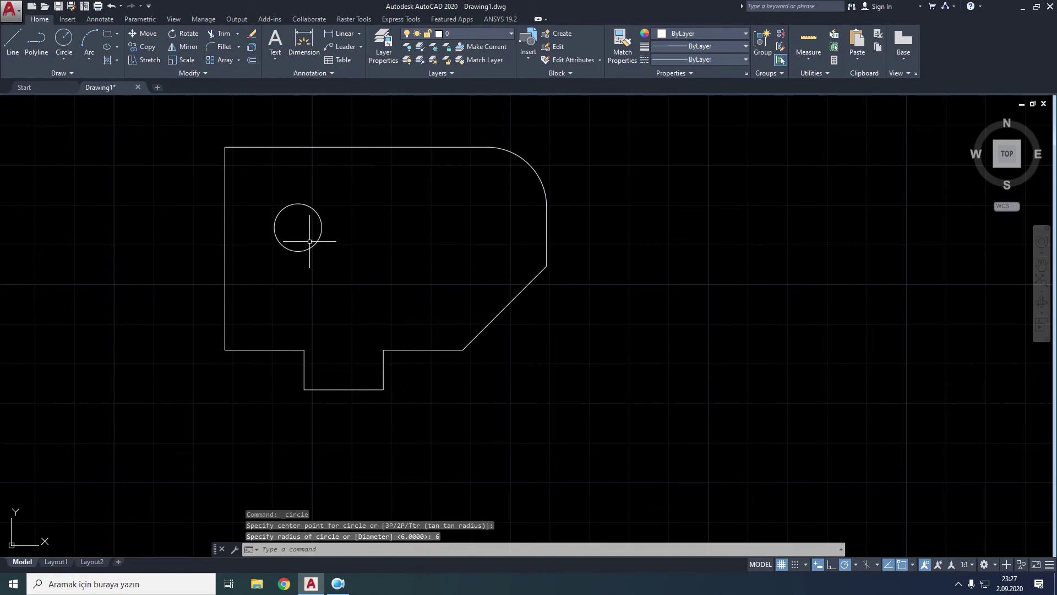
middle_click_drag(373, 259, 354, 279)
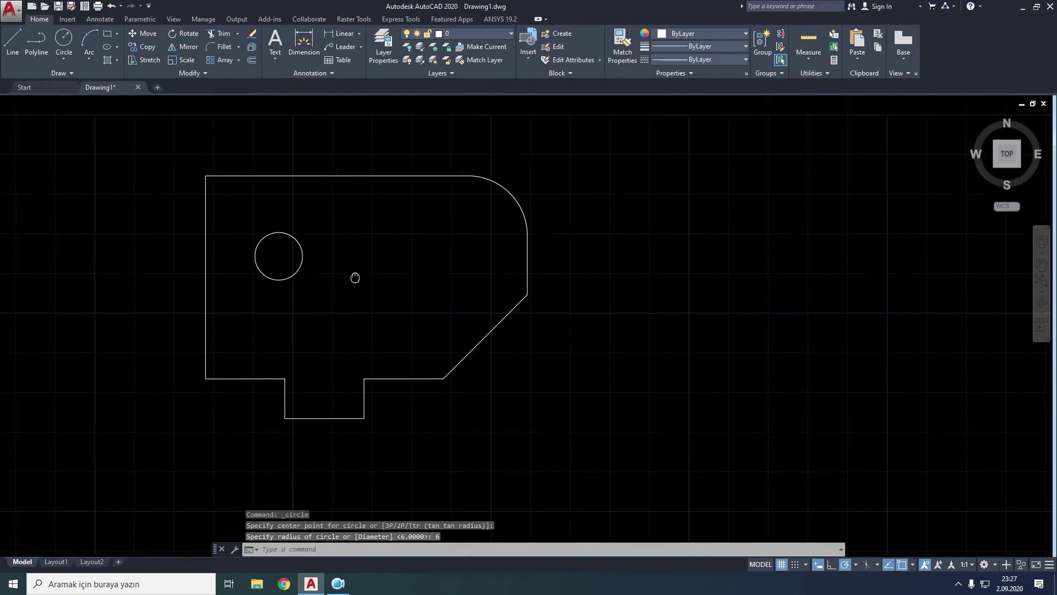
left_click(359, 34)
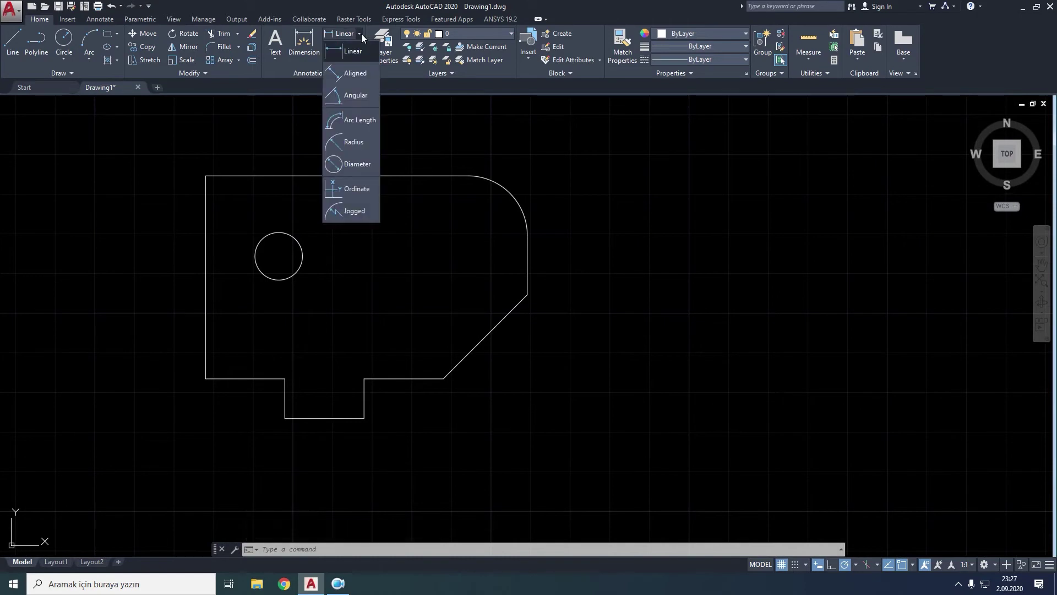
left_click(334, 55)
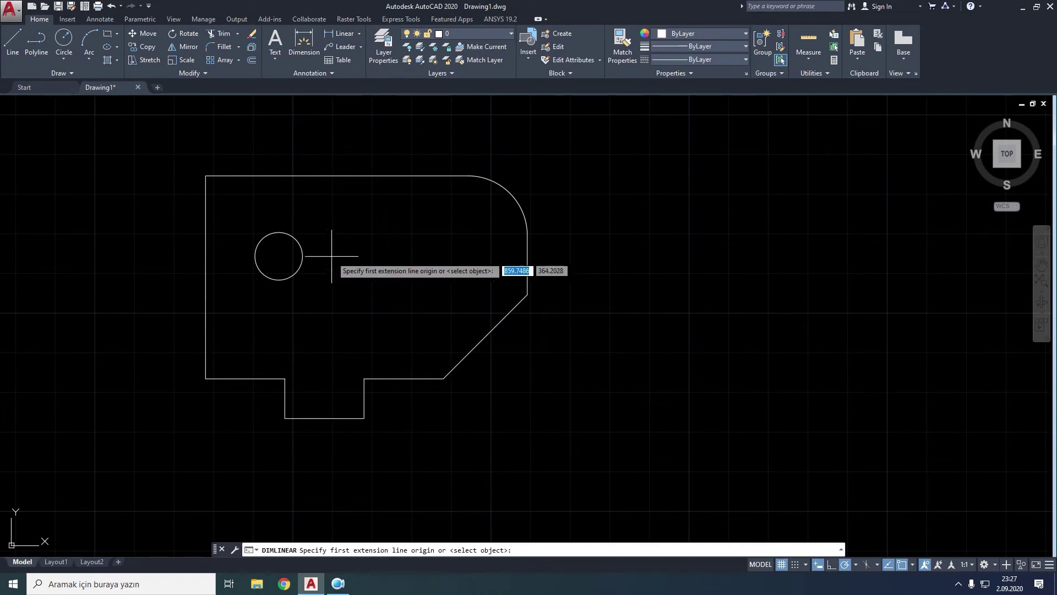
left_click(205, 378)
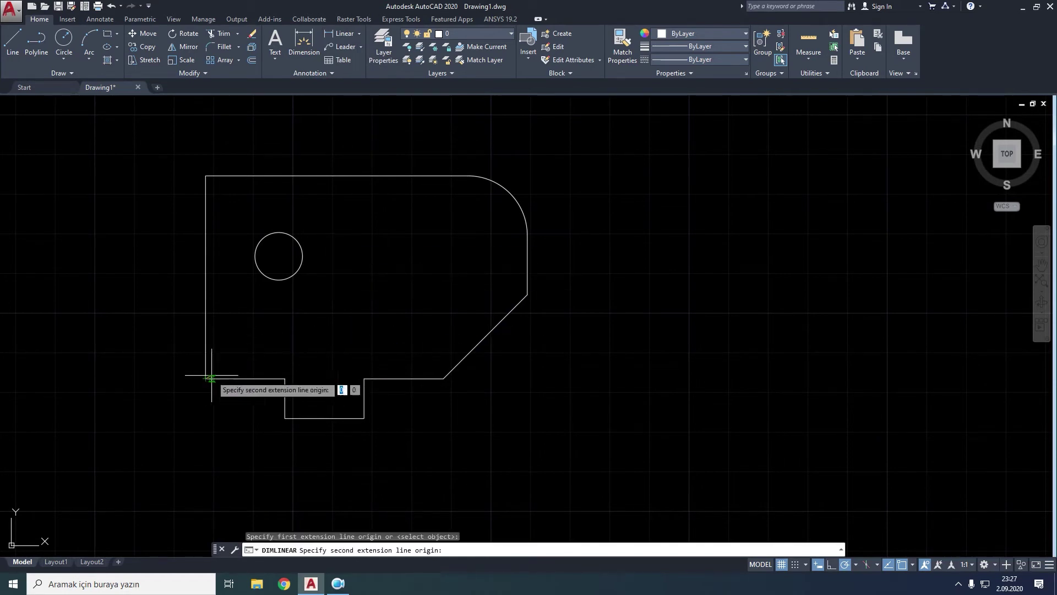
left_click(284, 379)
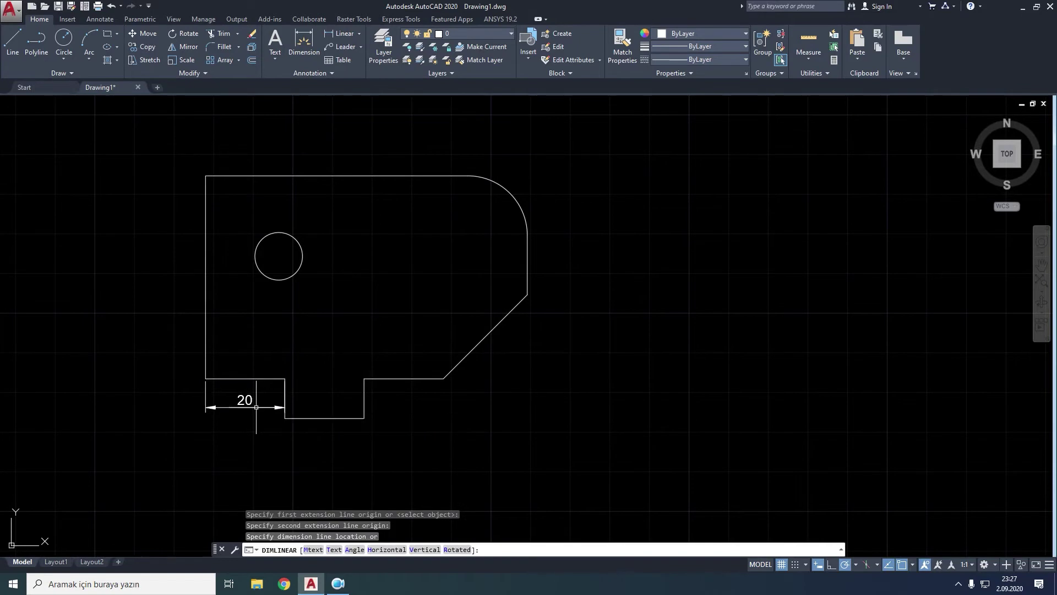
left_click(256, 407)
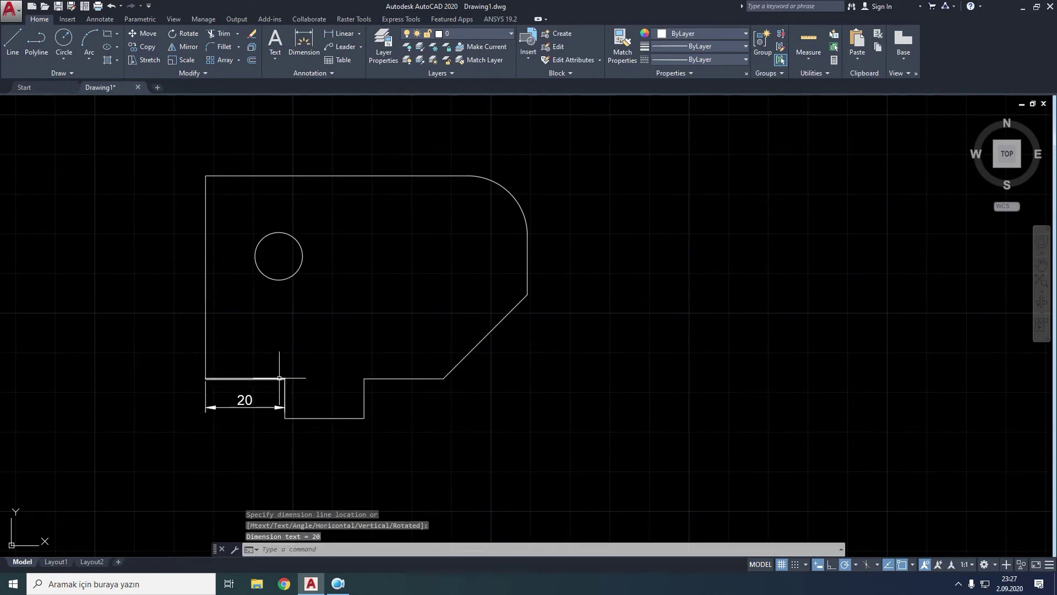
left_click(249, 401)
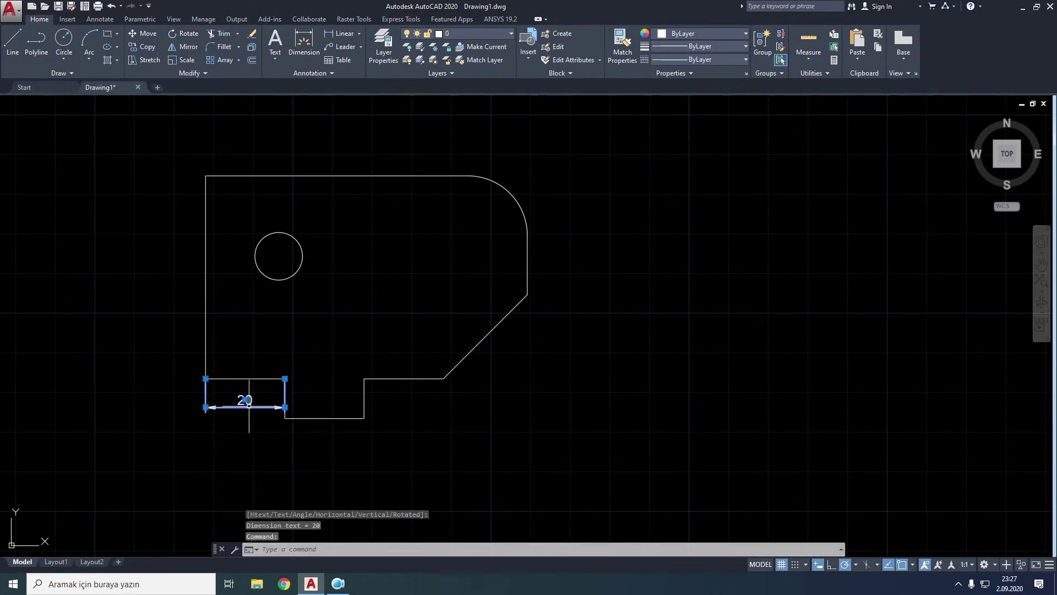
key("Delete")
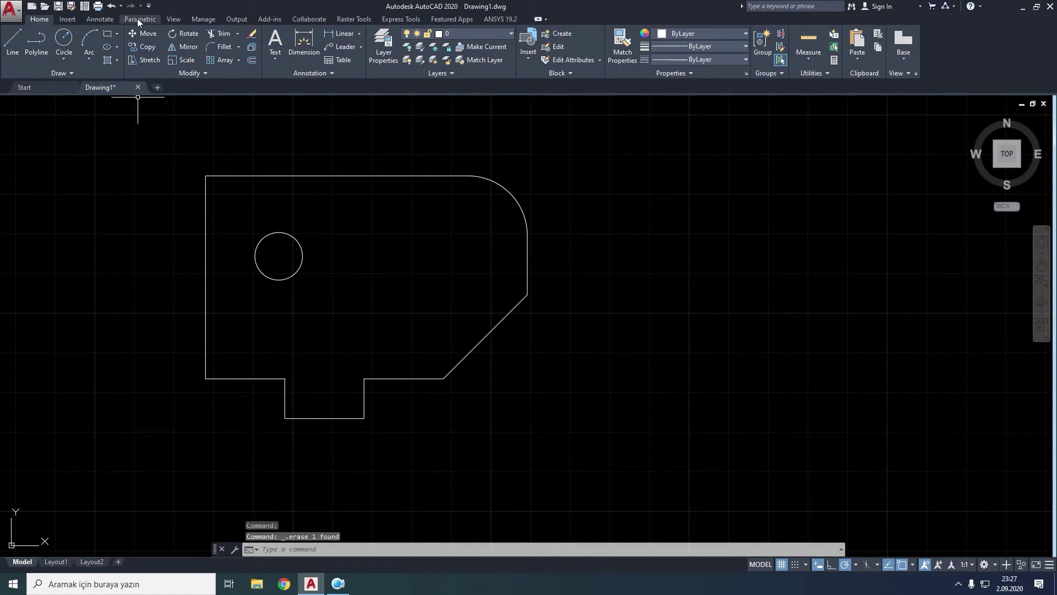
- Auto Constrain the whole outline and circle from the Parametric tab
left_click(139, 21)
left_click(22, 47)
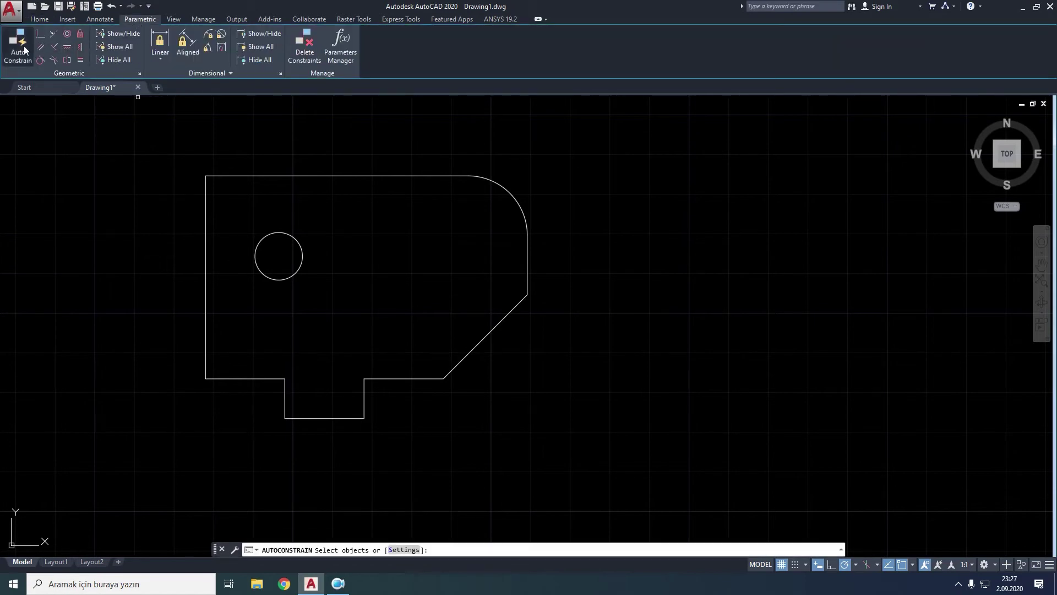
left_click(571, 142)
left_click(179, 482)
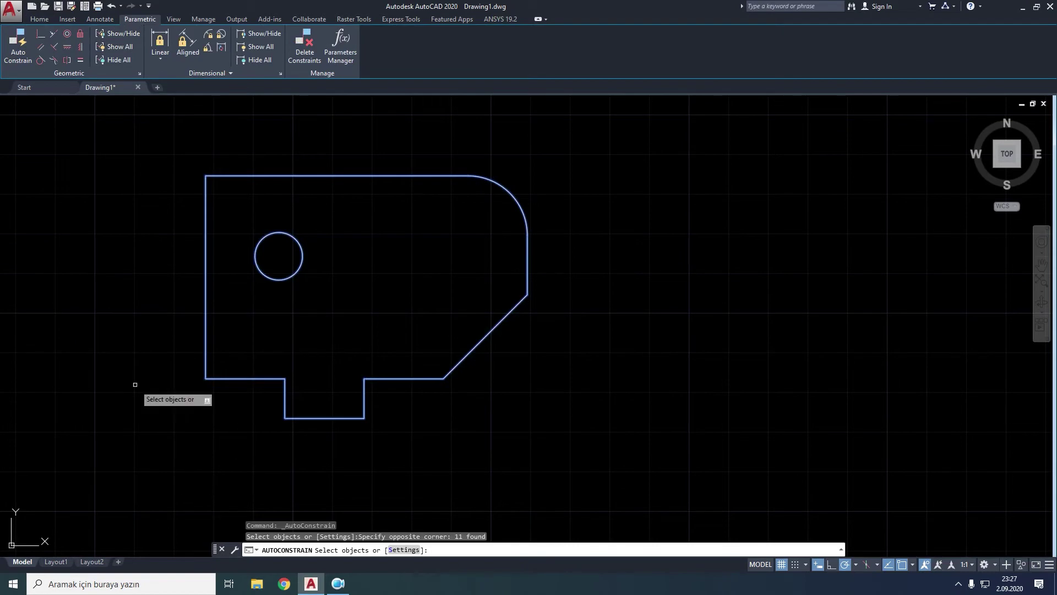
key("Return")
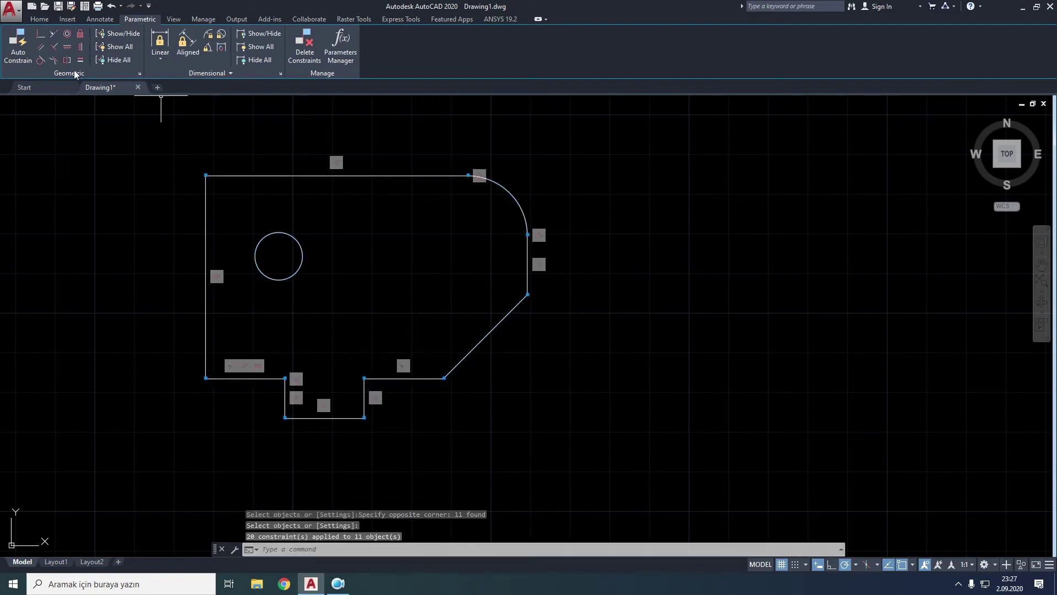
- Hide all constraint icons, test-stretch the left edge, then undo the stretch
left_click(114, 62)
left_click(206, 235)
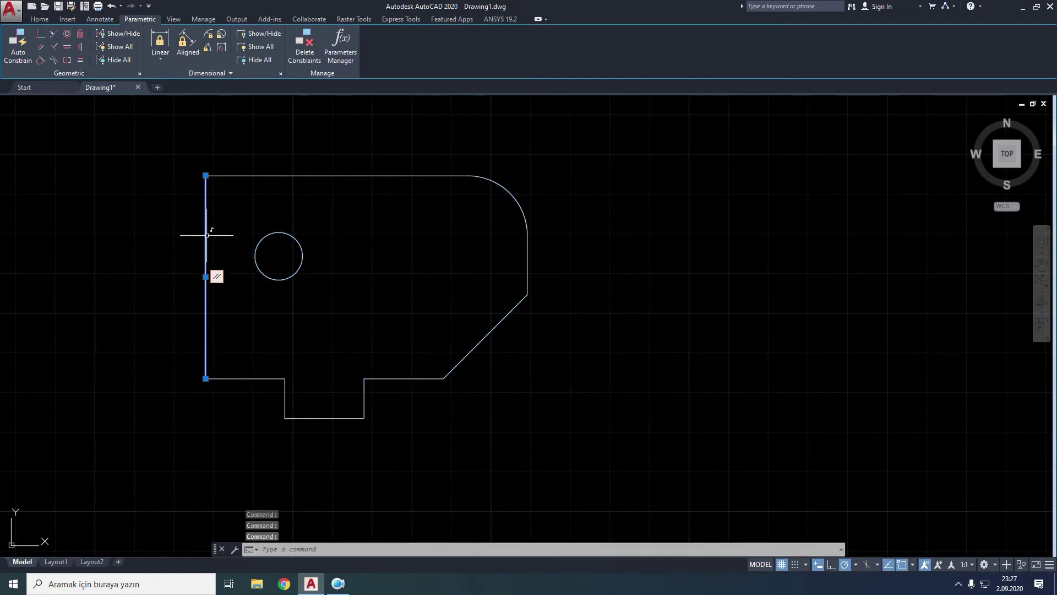
left_click(205, 277)
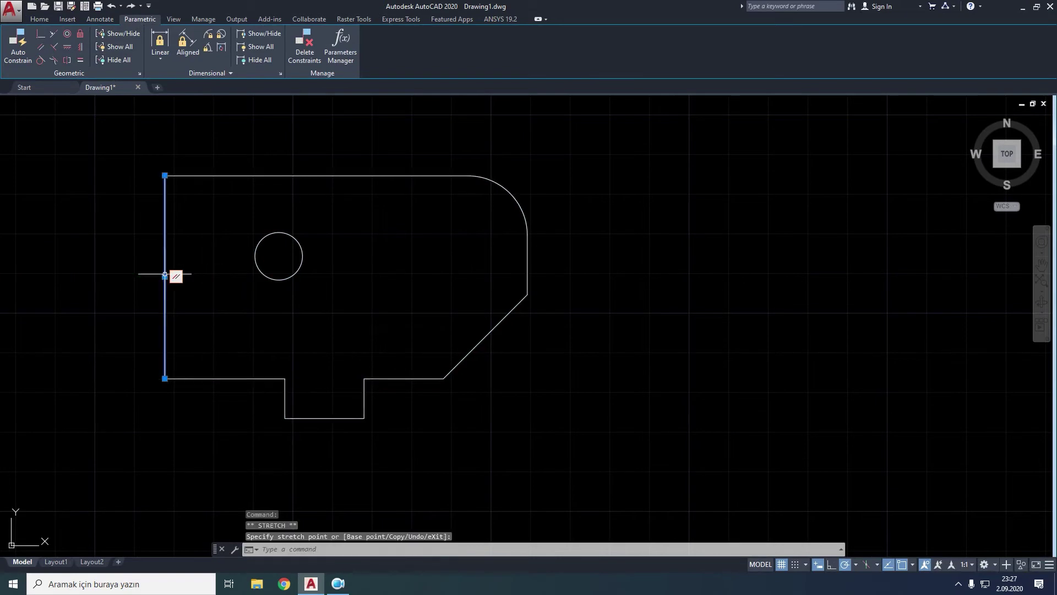
left_click(111, 6)
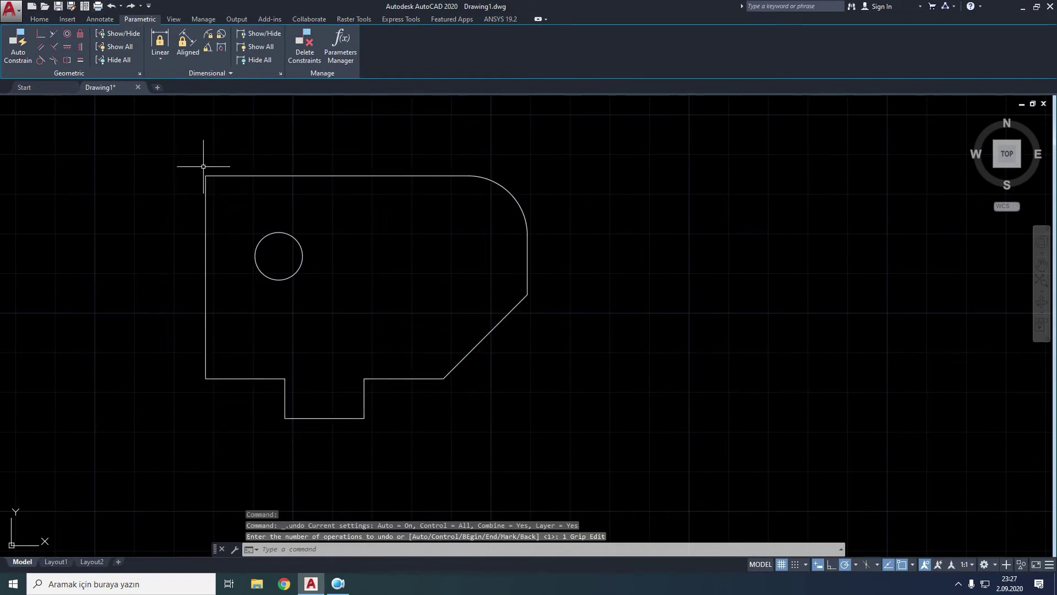
left_click(36, 20)
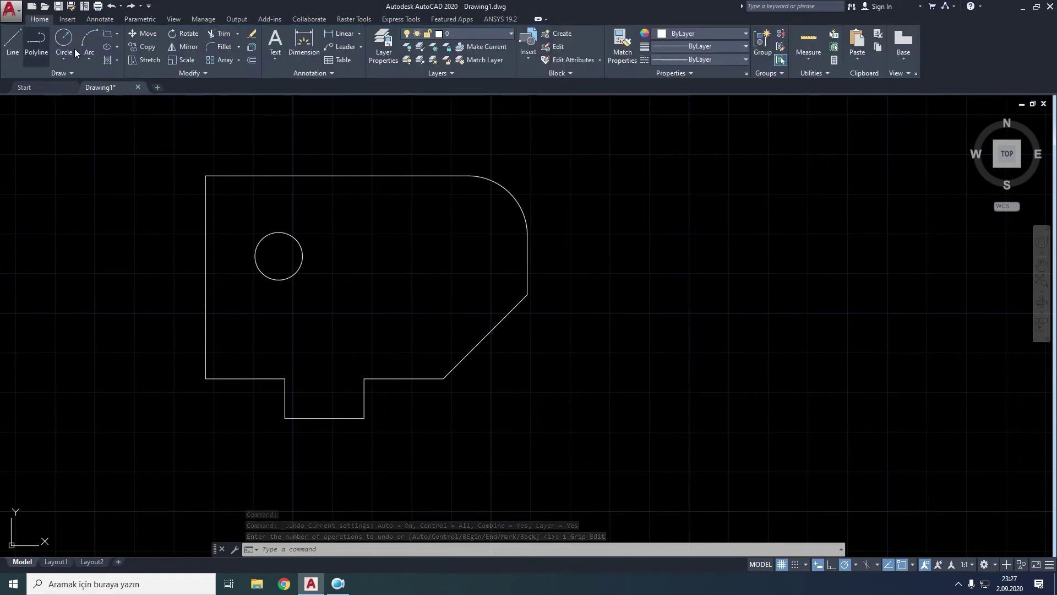
left_click(332, 34)
key("Return")
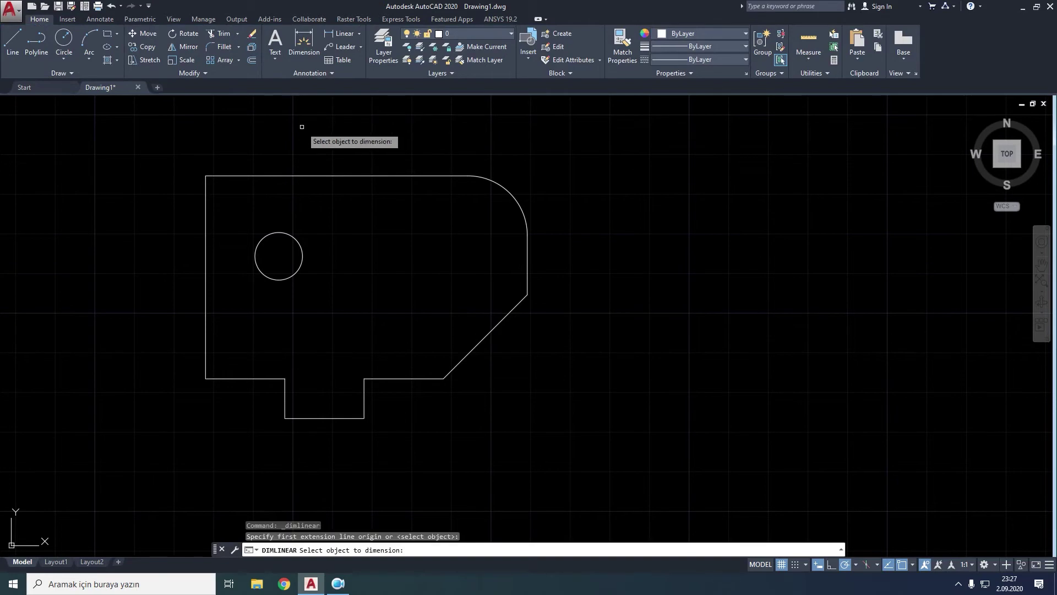
left_click(237, 378)
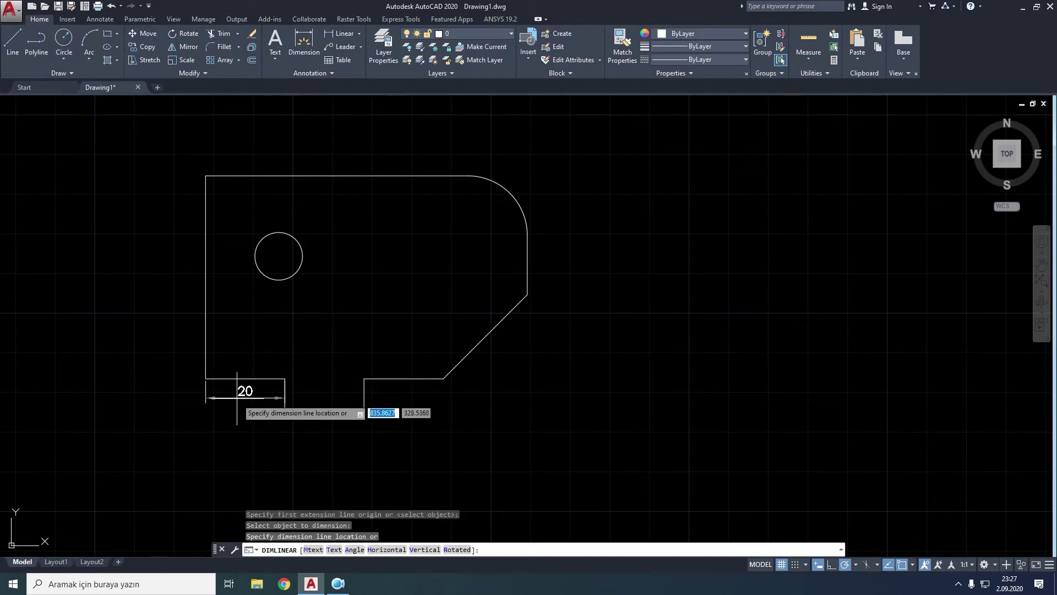
left_click(236, 402)
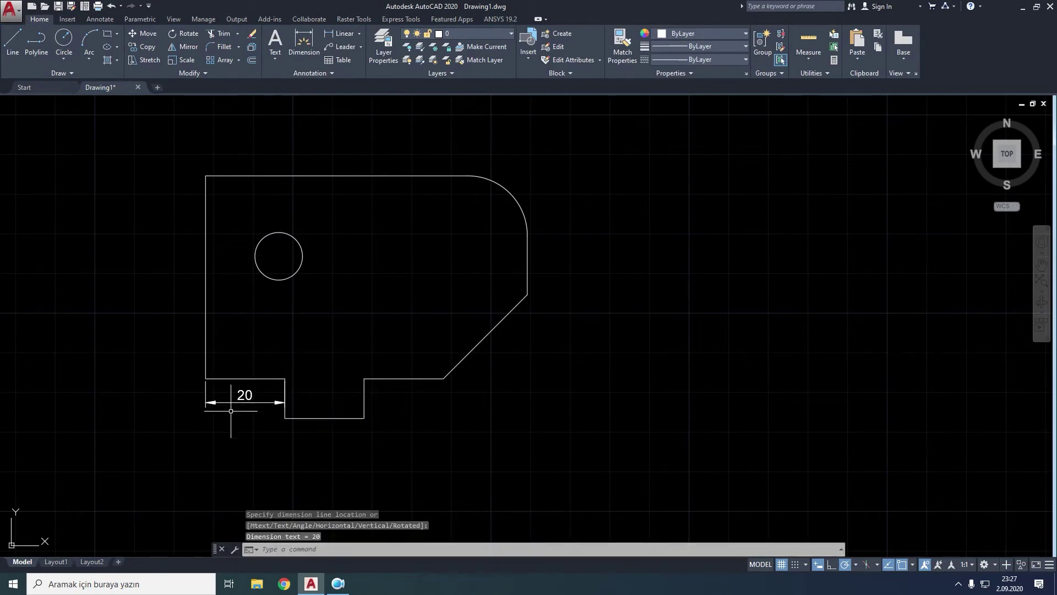
scroll(231, 410, "up", 2)
middle_click_drag(249, 417, 213, 419)
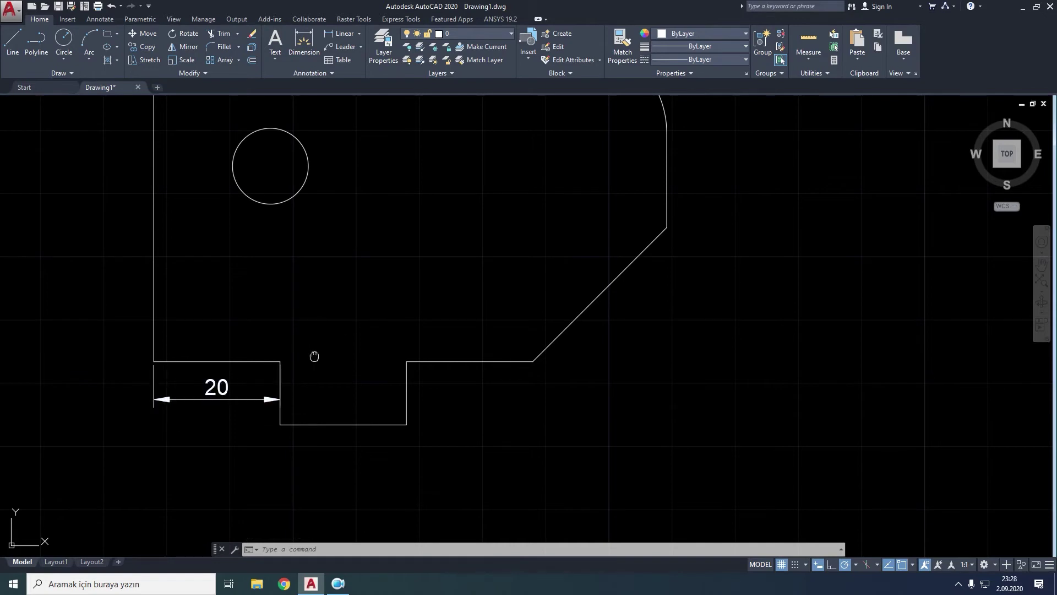
middle_click_drag(314, 356, 341, 384)
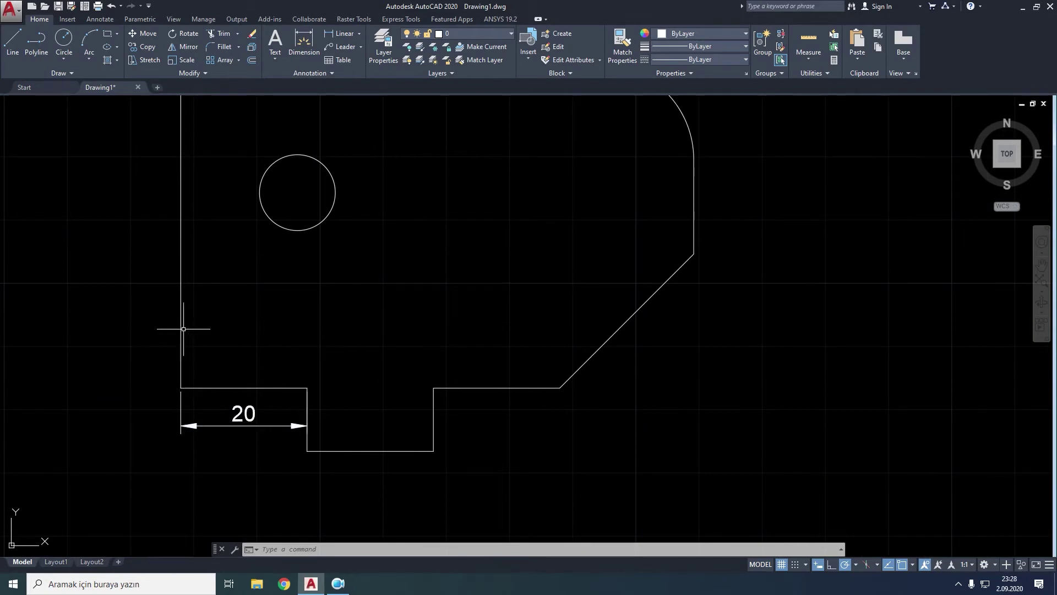
left_click(181, 300)
left_click(180, 226)
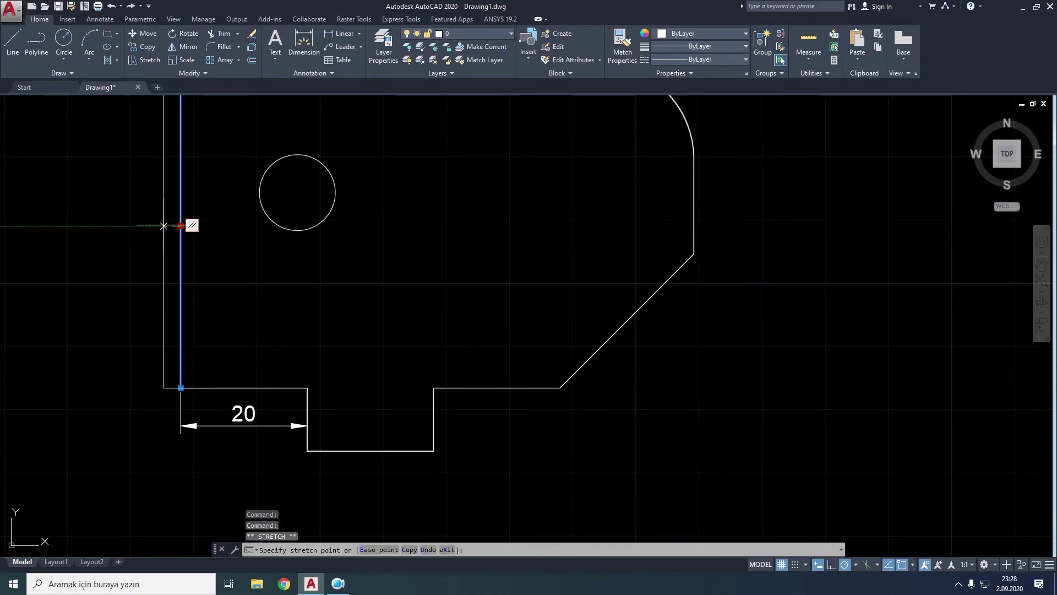
left_click(94, 226)
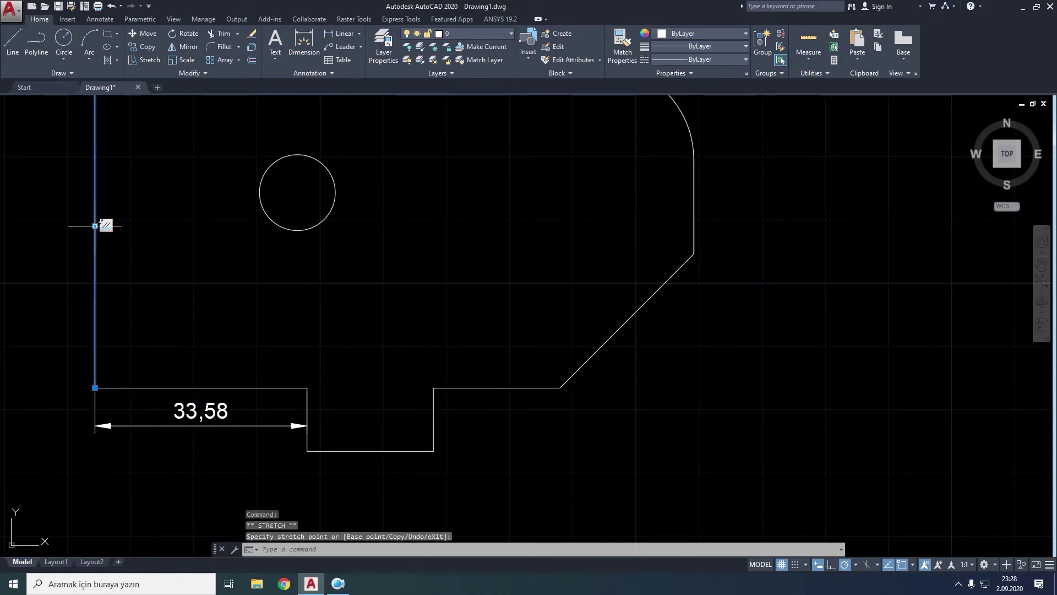
left_click(187, 236)
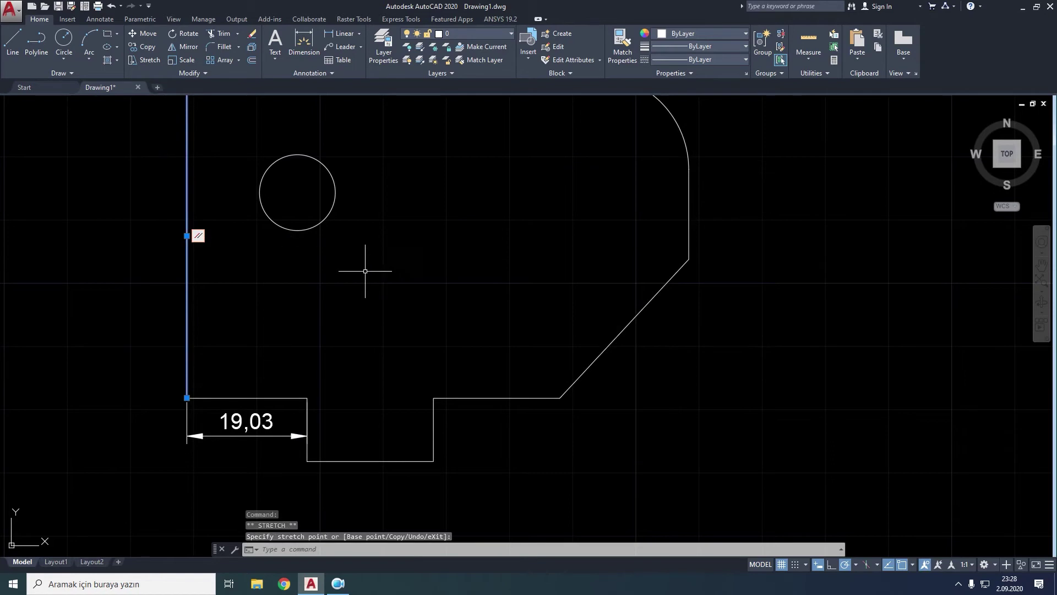
left_click(107, 9)
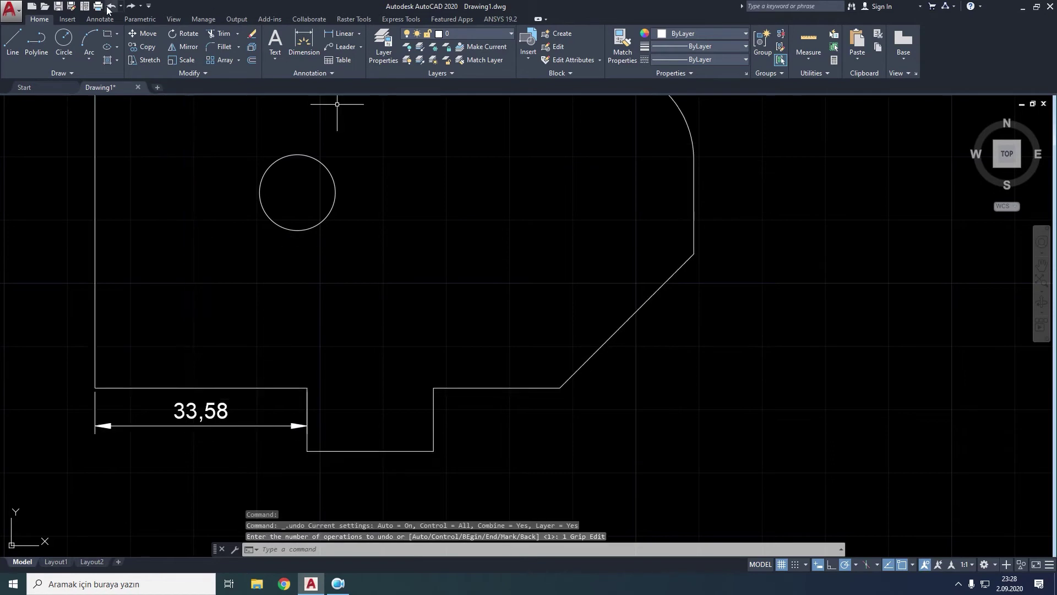
left_click(243, 423)
key("Delete")
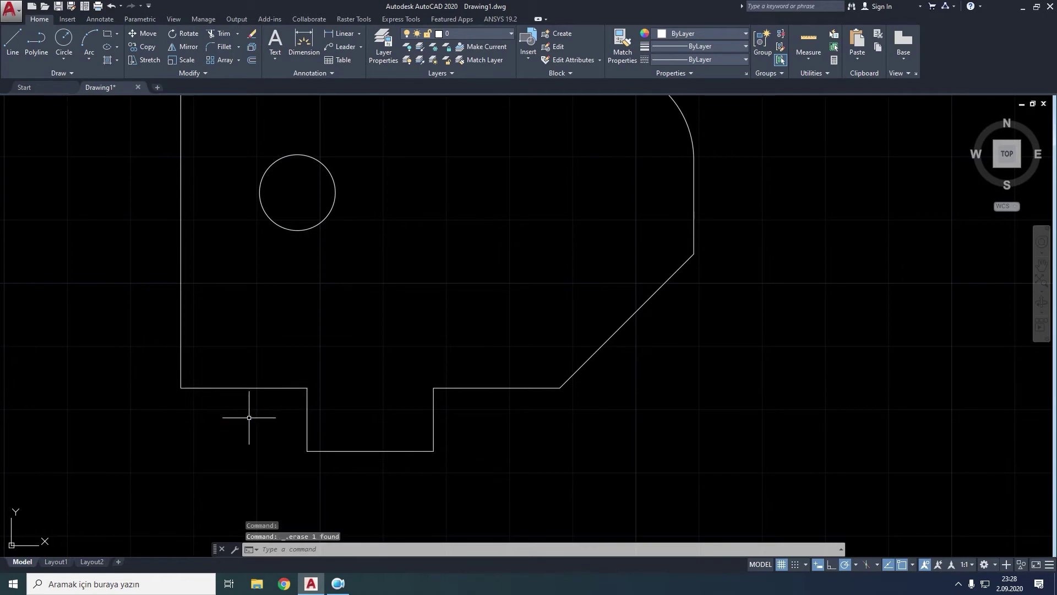
middle_click_drag(378, 228, 375, 287)
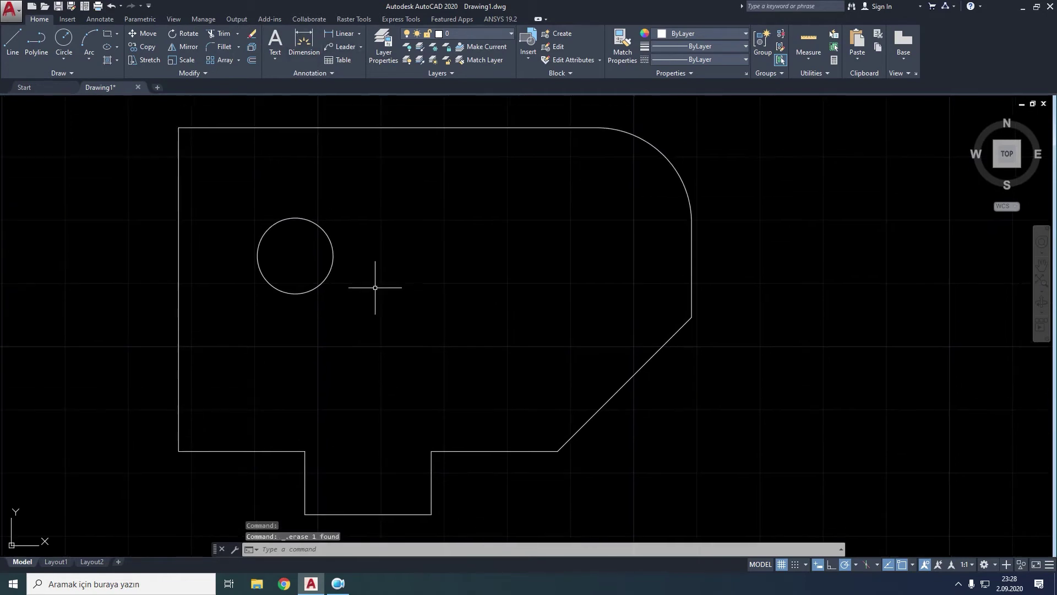
scroll(387, 254, "down", 2)
middle_click_drag(384, 250, 354, 295)
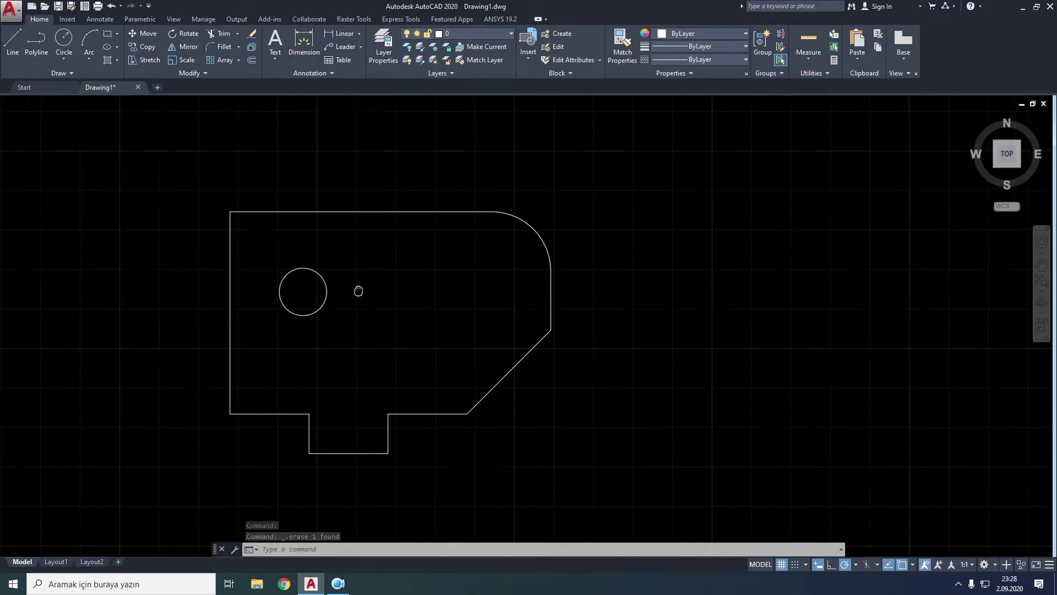
left_click(339, 34)
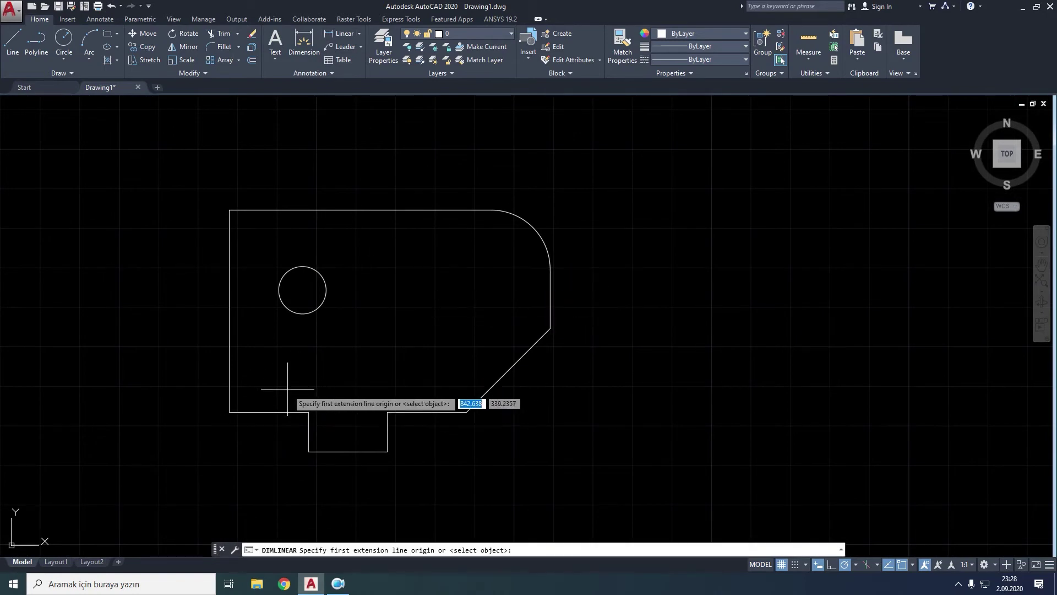
key("Return")
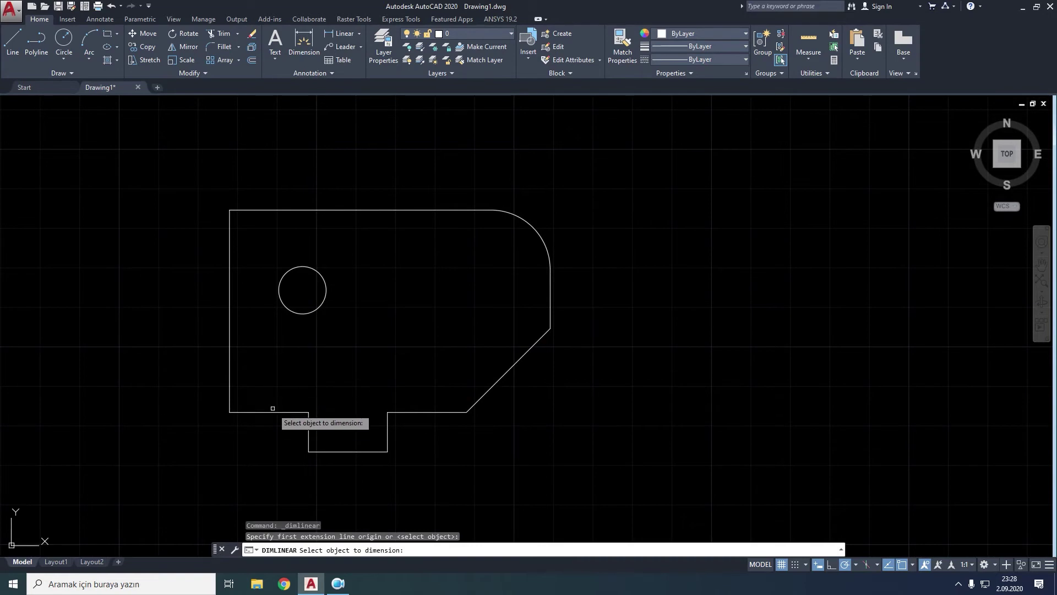
left_click(271, 411)
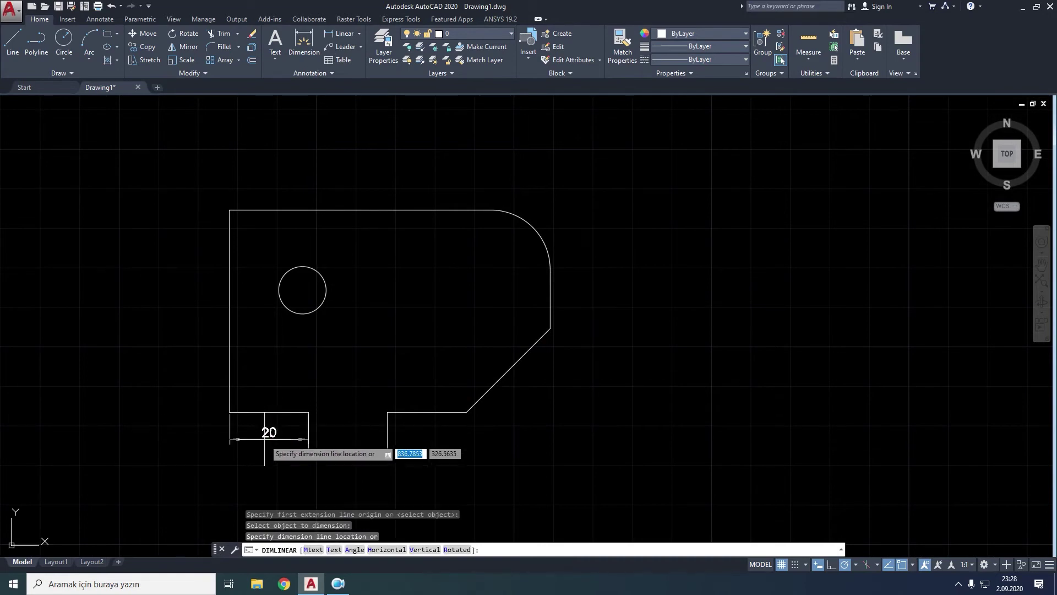
key("Escape")
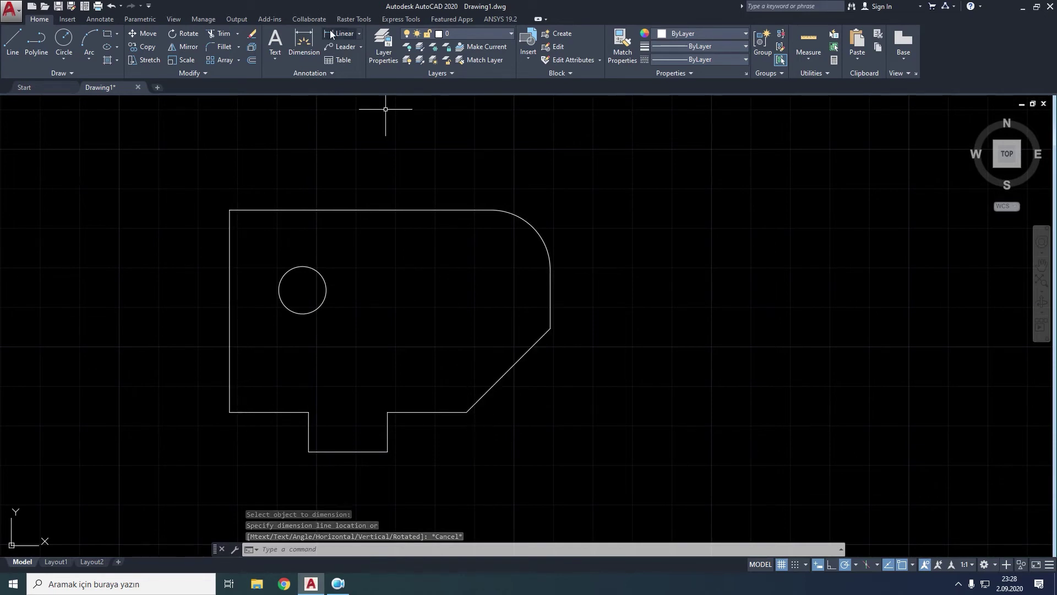
key("Return")
left_click(229, 411)
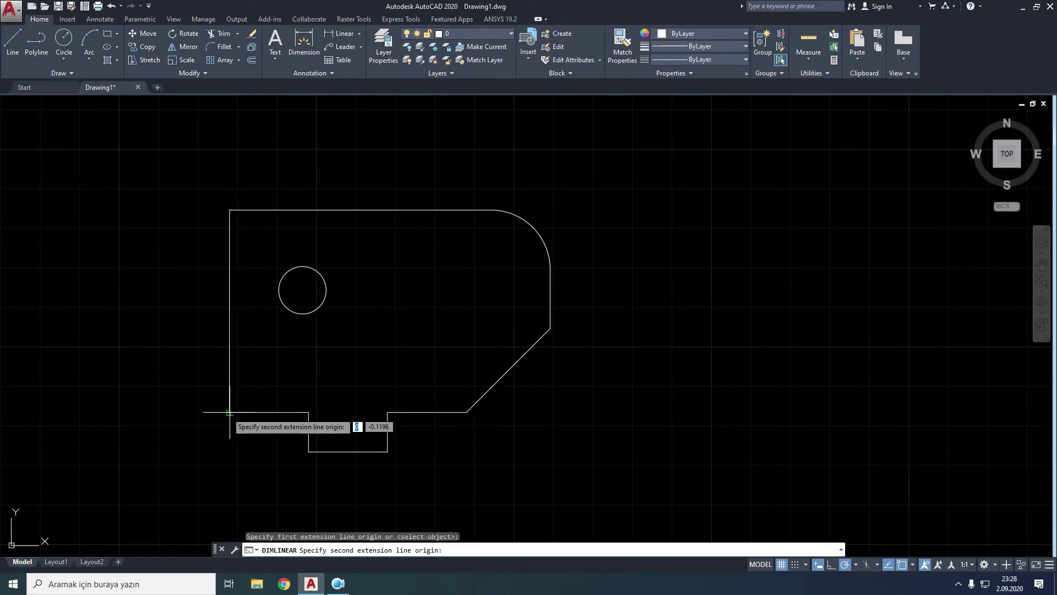
left_click(466, 411)
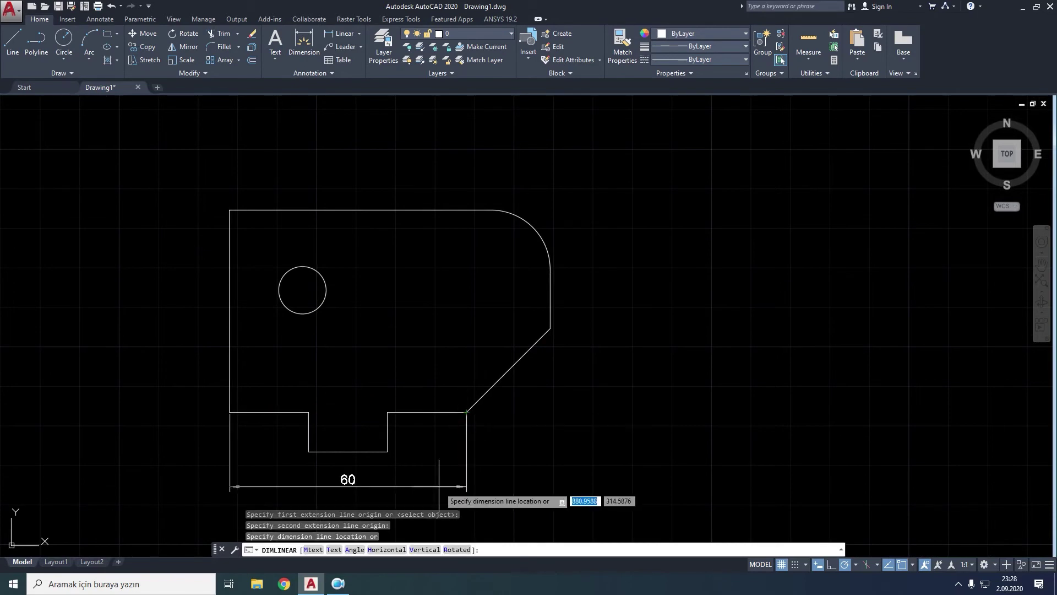
left_click(439, 486)
left_click(514, 472)
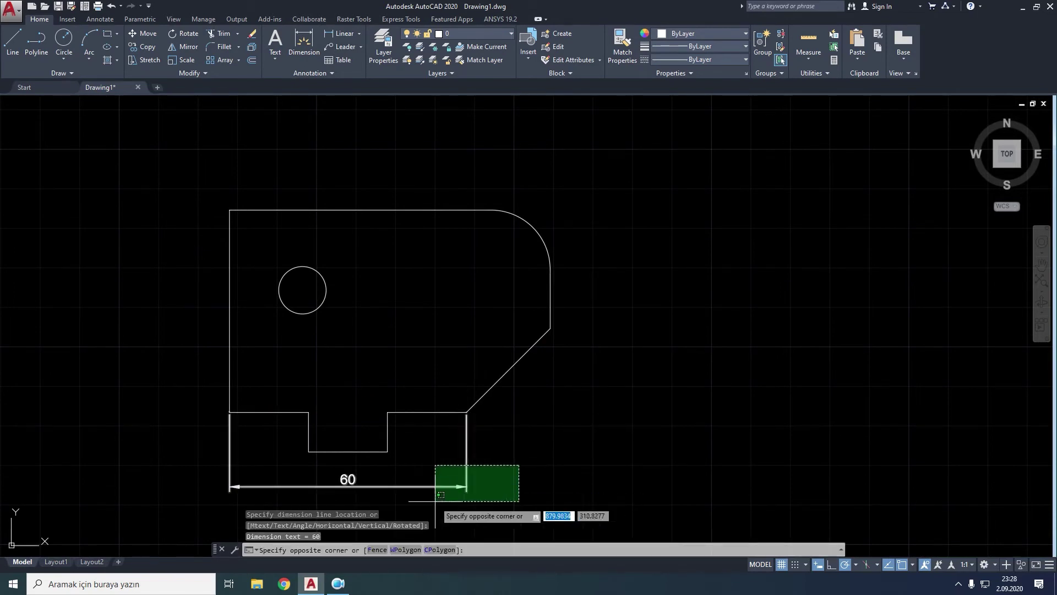
left_click(466, 486)
key("Delete")
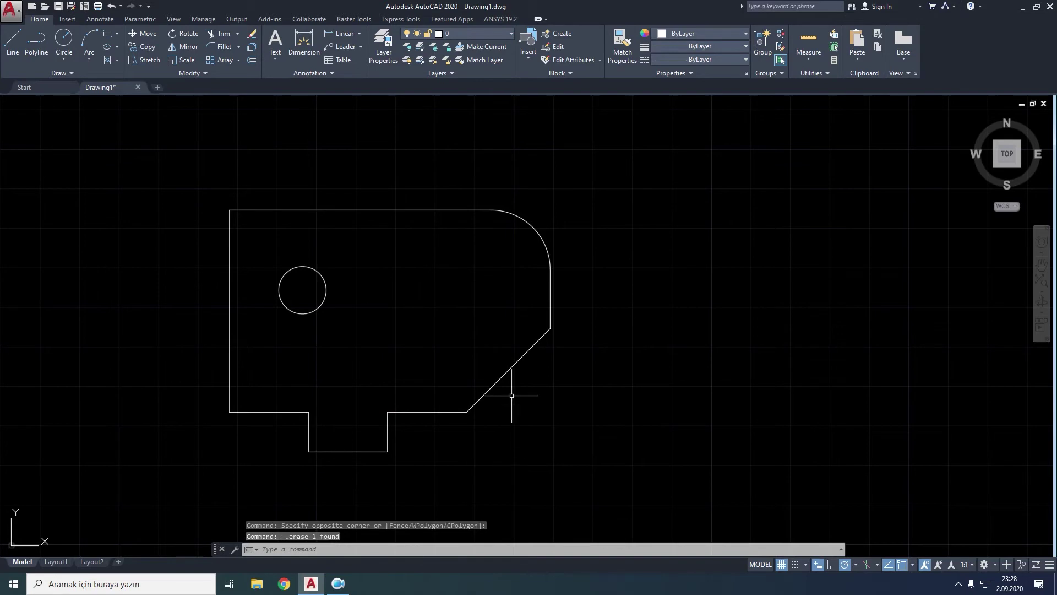
- Start a linear dimension on the bottom-left edge and edit its text to underlined '20 cm'
left_click(359, 34)
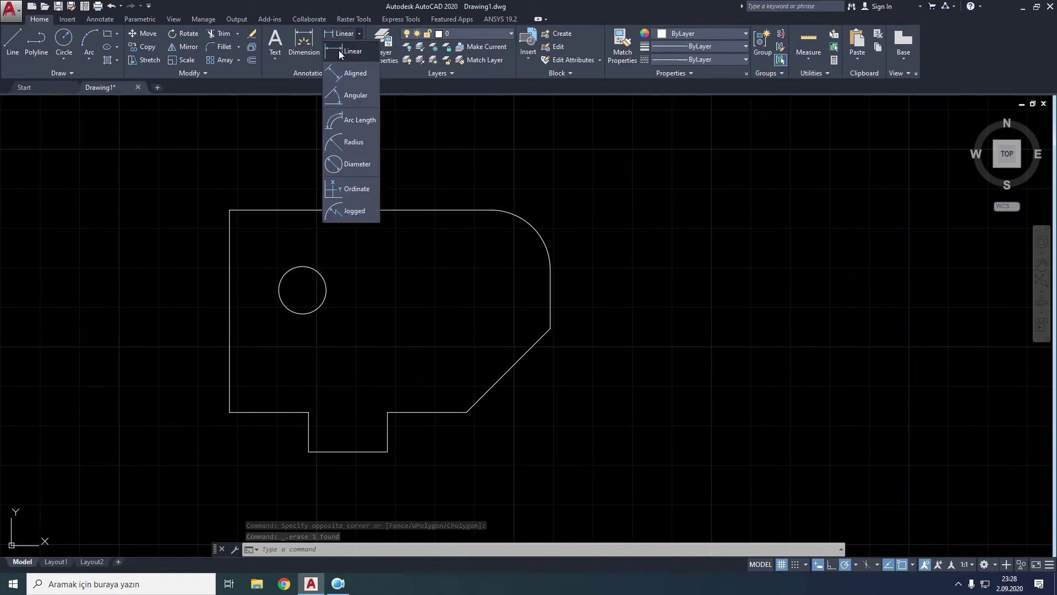
left_click(339, 50)
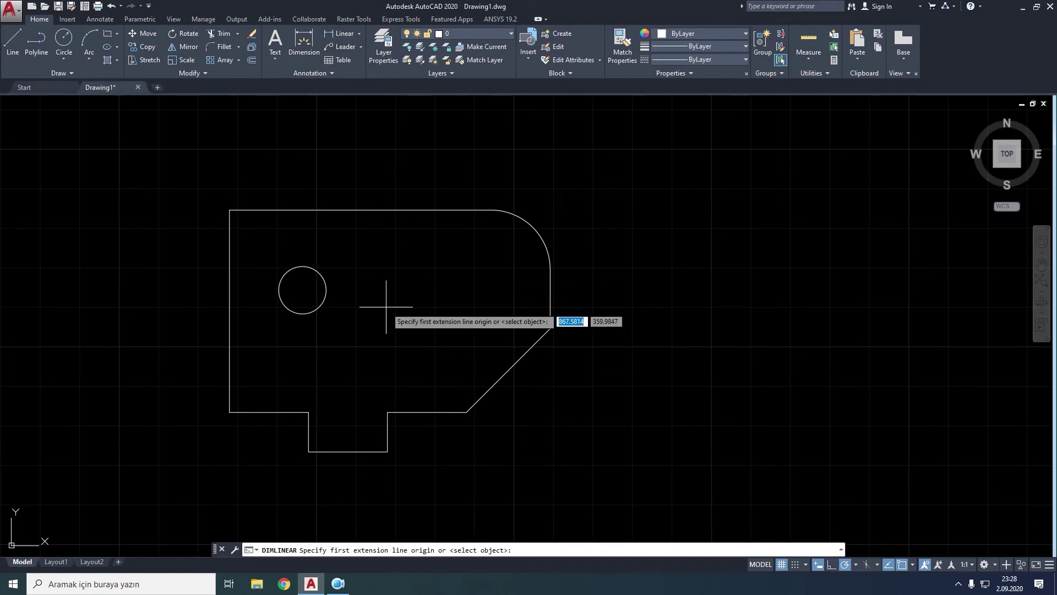
key("Return")
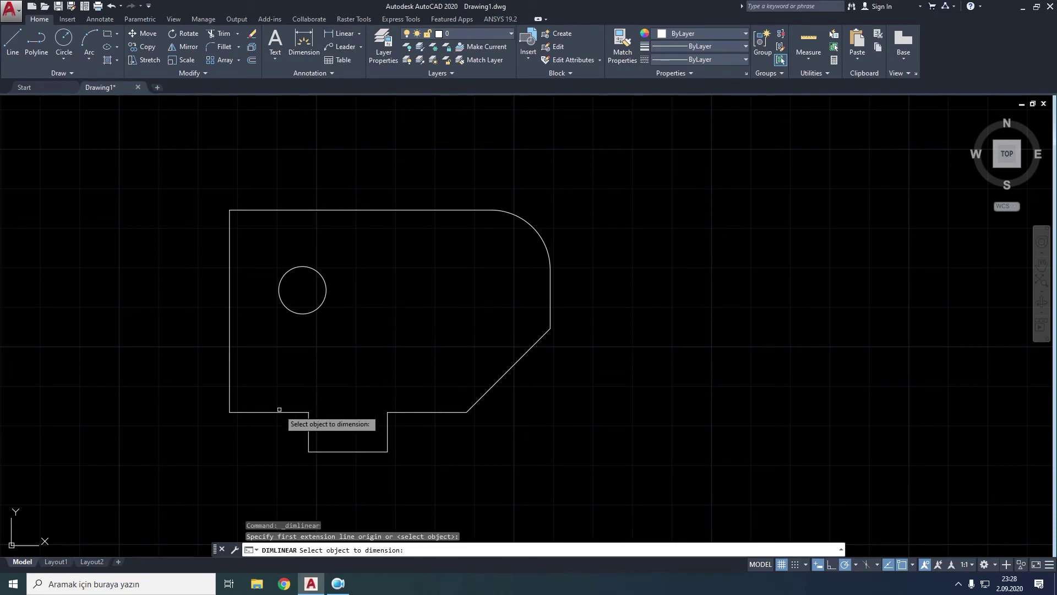
left_click(272, 412)
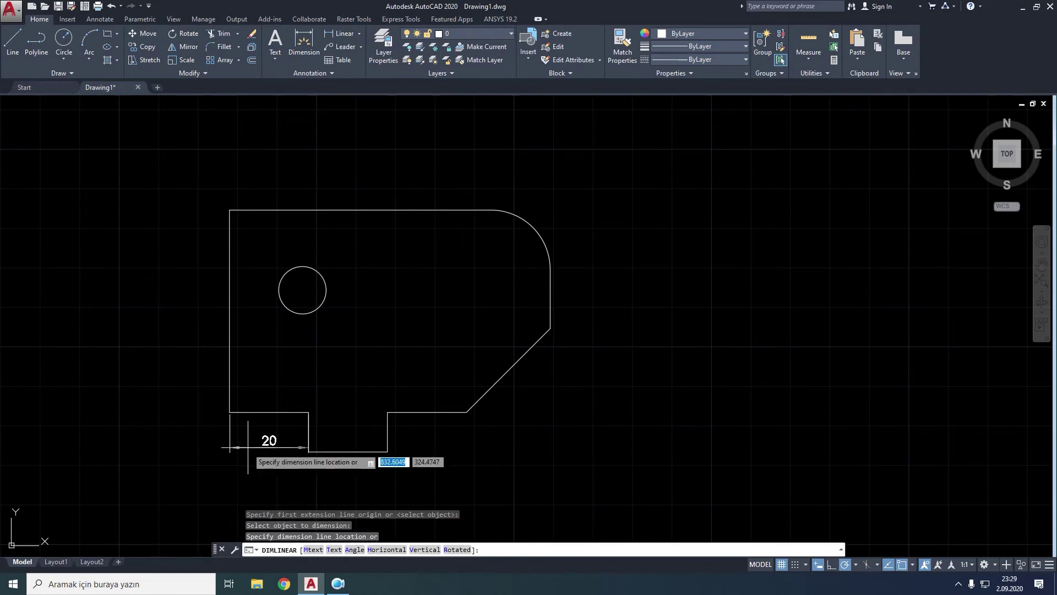
right_click(267, 435)
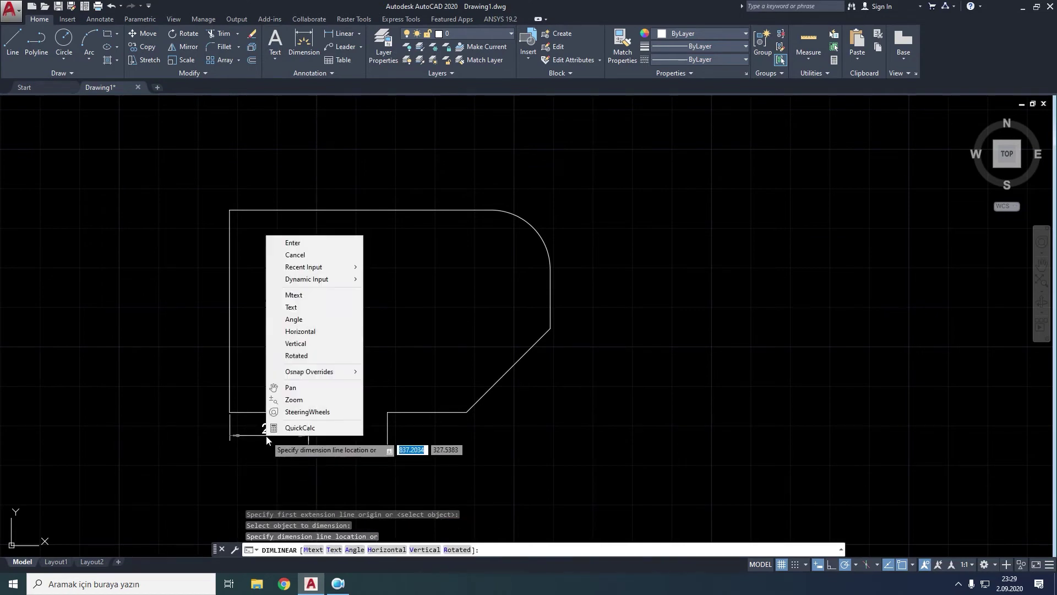
left_click(295, 296)
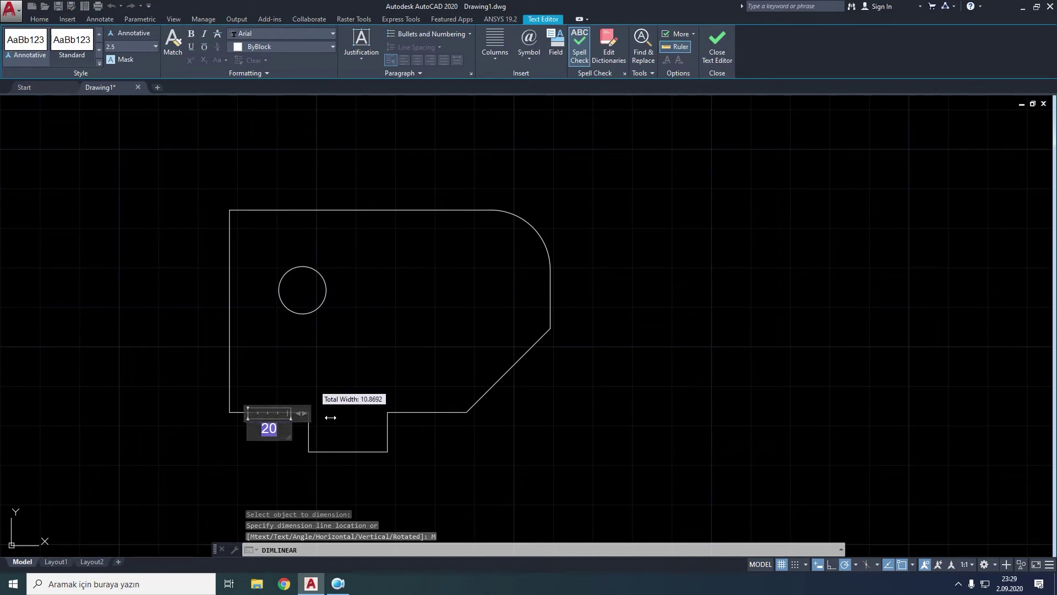
left_click_drag(286, 418, 308, 413)
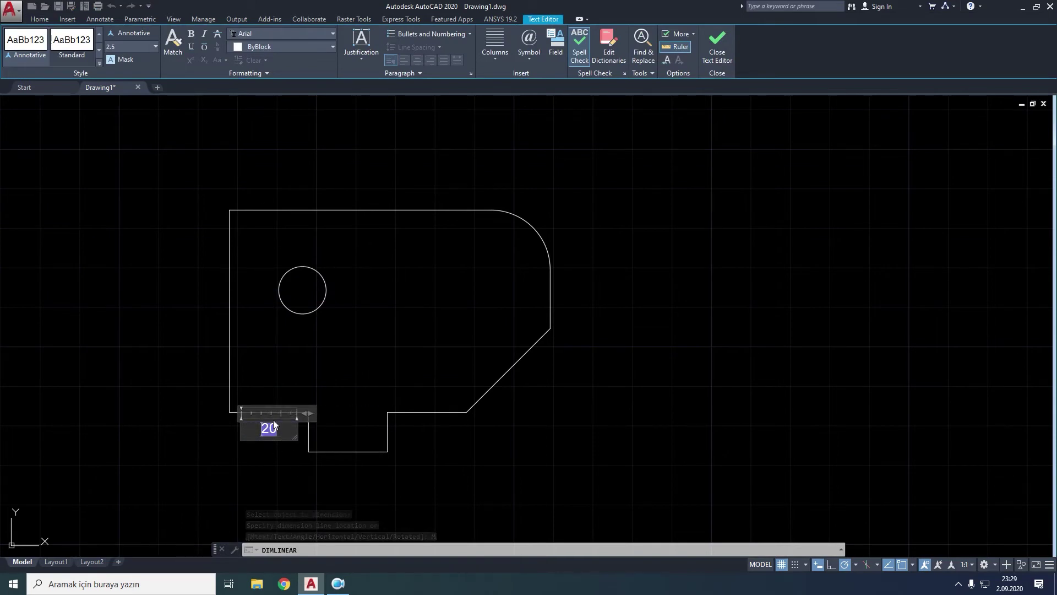
left_click(193, 46)
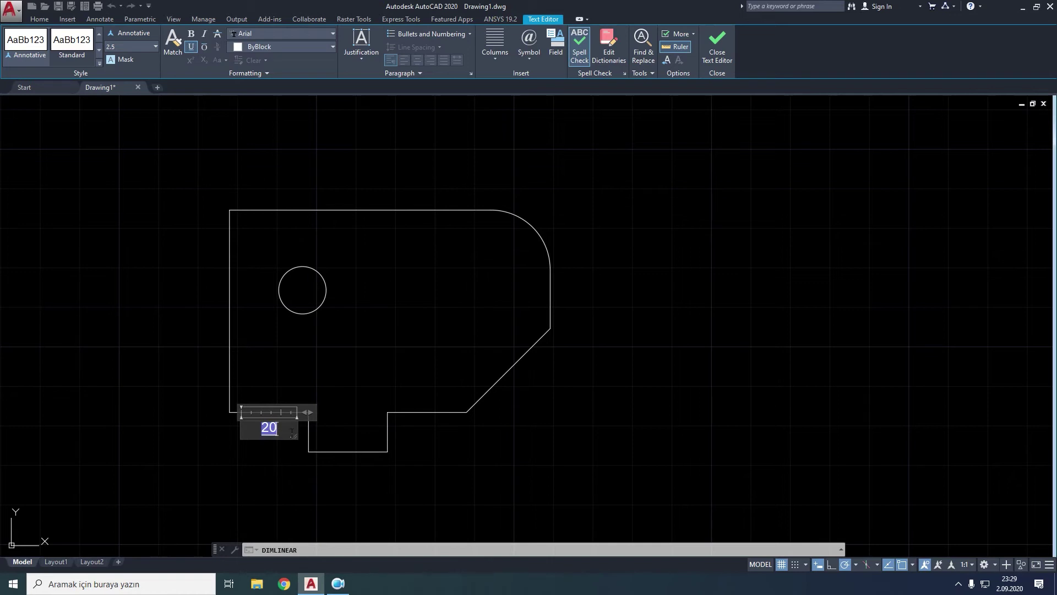
type(" cm")
left_click(262, 465)
- Place the 20 cm dimension below the edge and stretch the left edge leftward
left_click(276, 443)
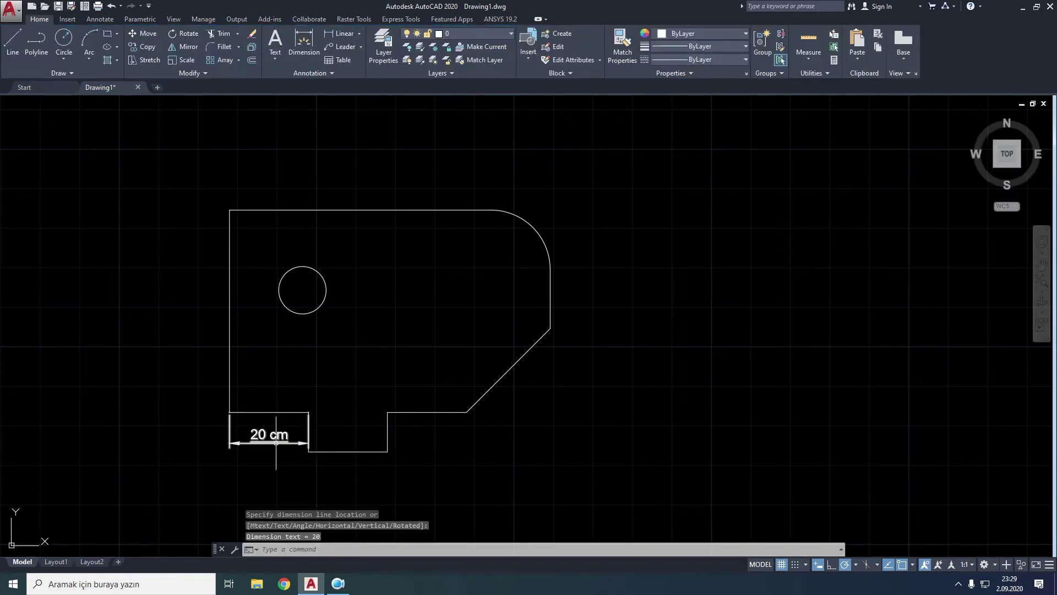
left_click(229, 293)
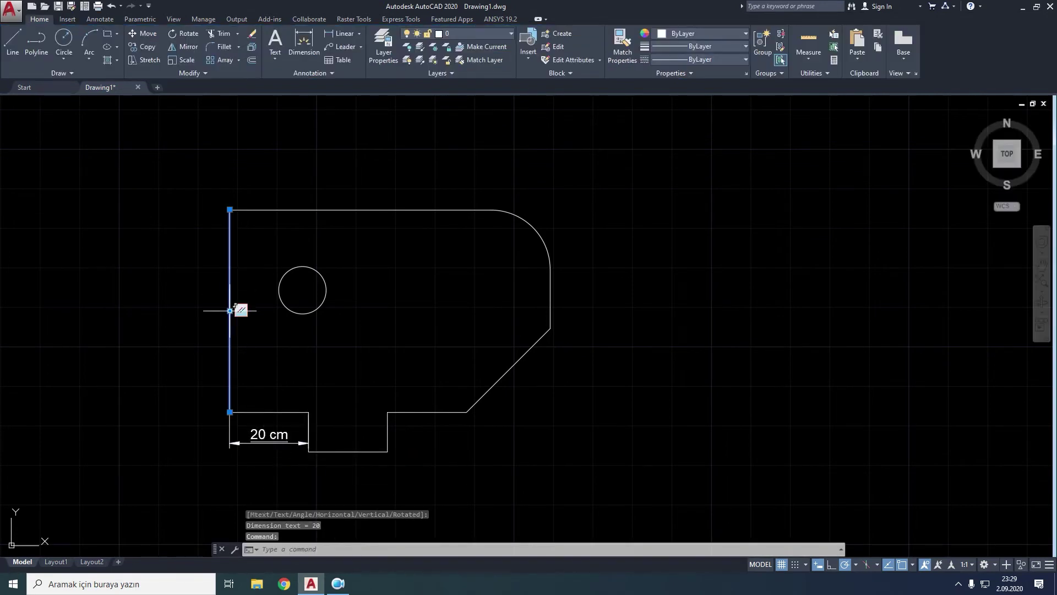
left_click(230, 311)
left_click(176, 311)
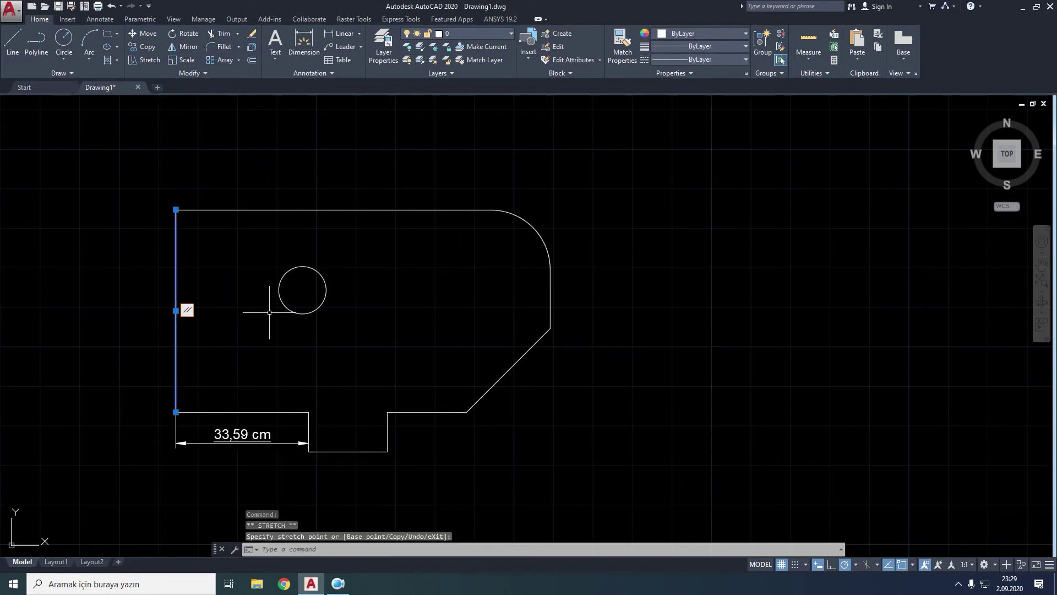
- Zoom to check the dimension, then undo both the stretch and the dimension
scroll(240, 435, "up", 5)
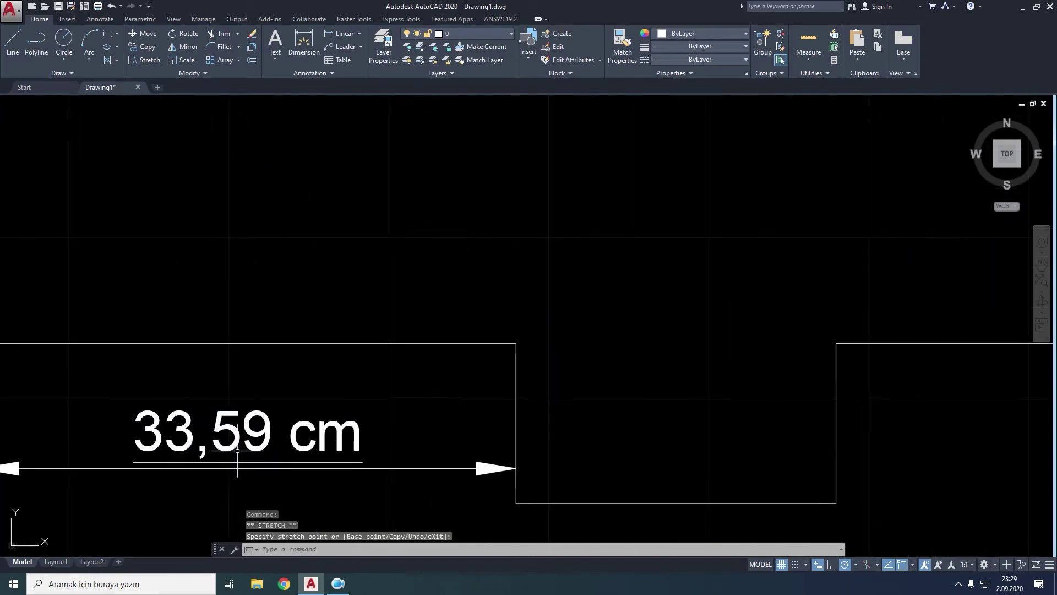
scroll(347, 153, "down", 2)
scroll(347, 153, "down", 2)
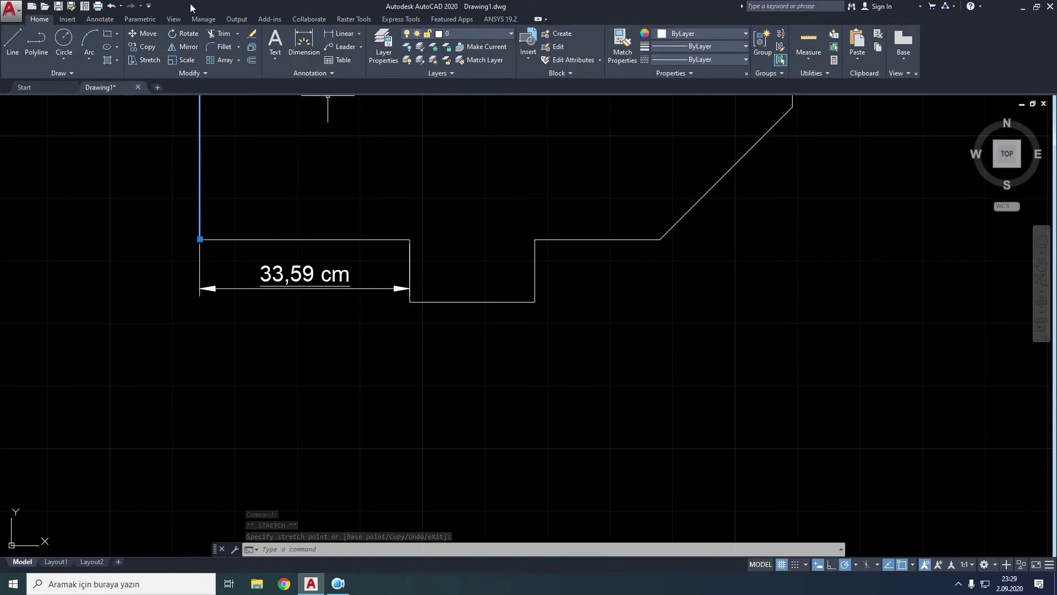
left_click(109, 7)
left_click(108, 8)
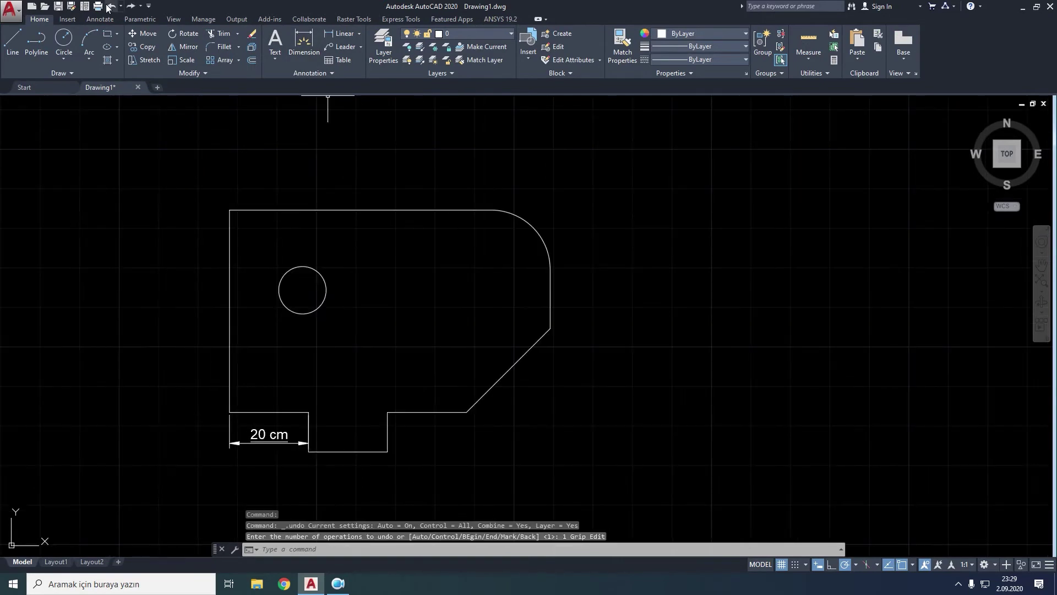
- Dimension the bottom-left edge with Mtext overridden to 30, then grip the left edge's midpoint
left_click(338, 33)
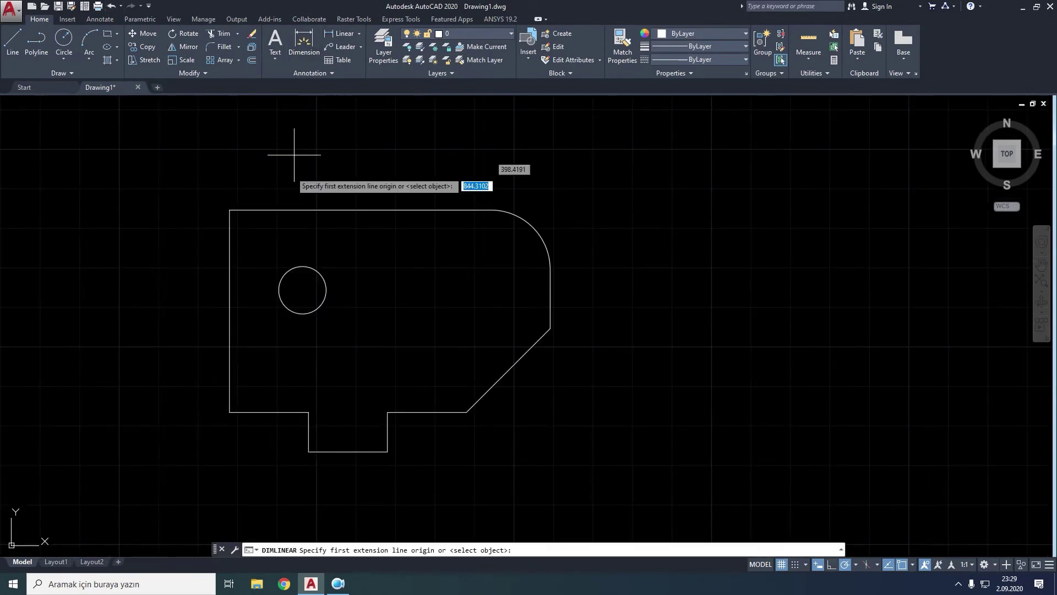
key("Return")
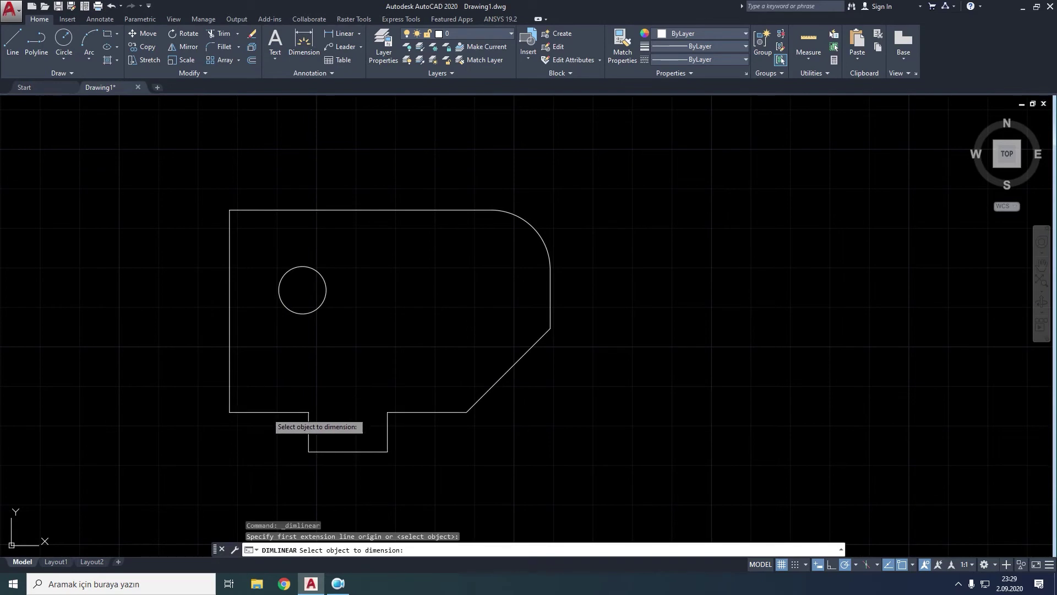
left_click(268, 412)
right_click(263, 444)
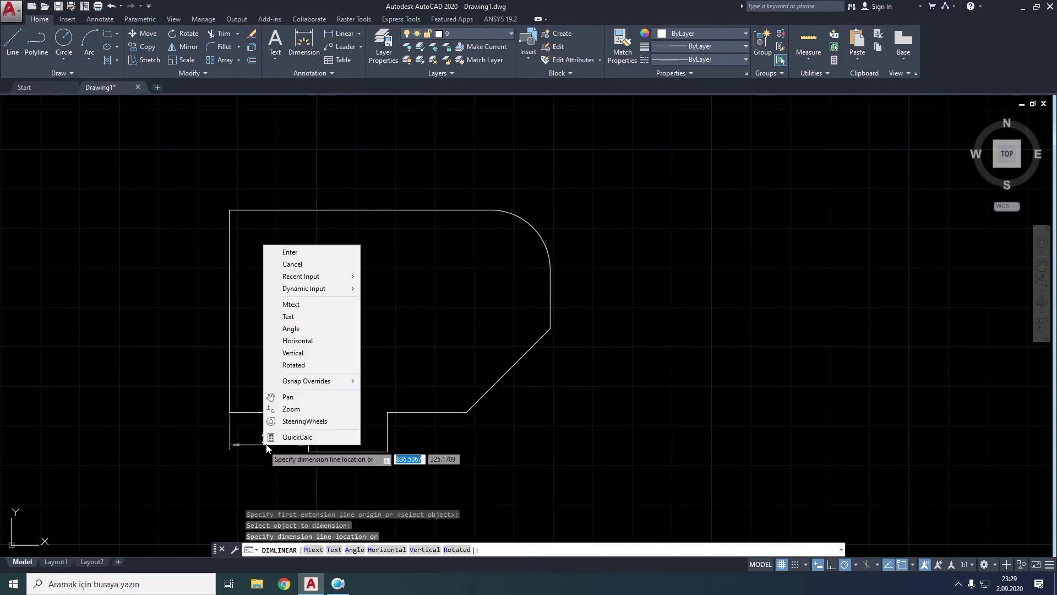
left_click(296, 309)
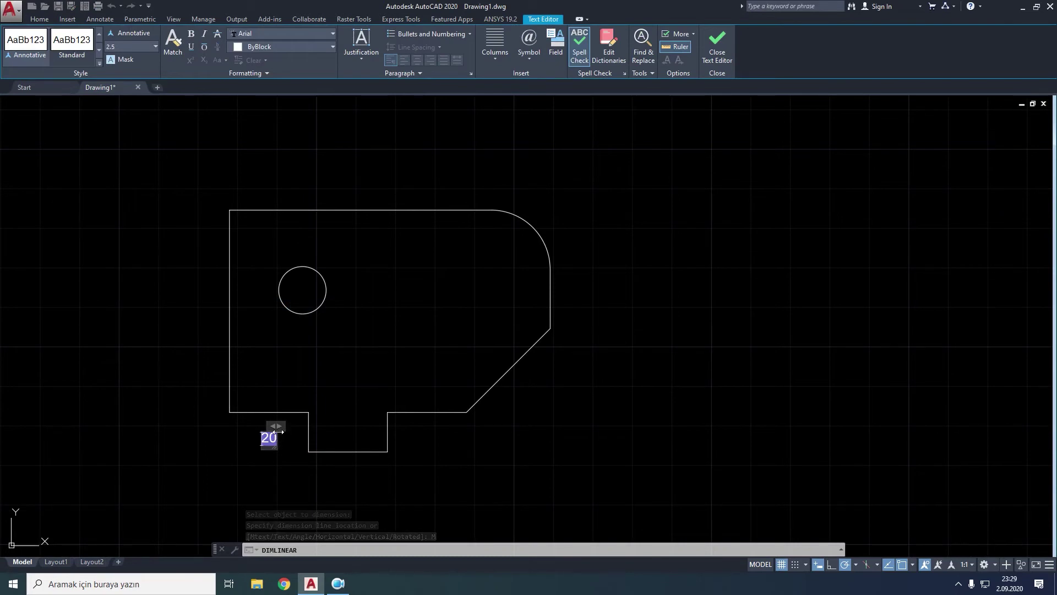
left_click_drag(278, 432, 313, 424)
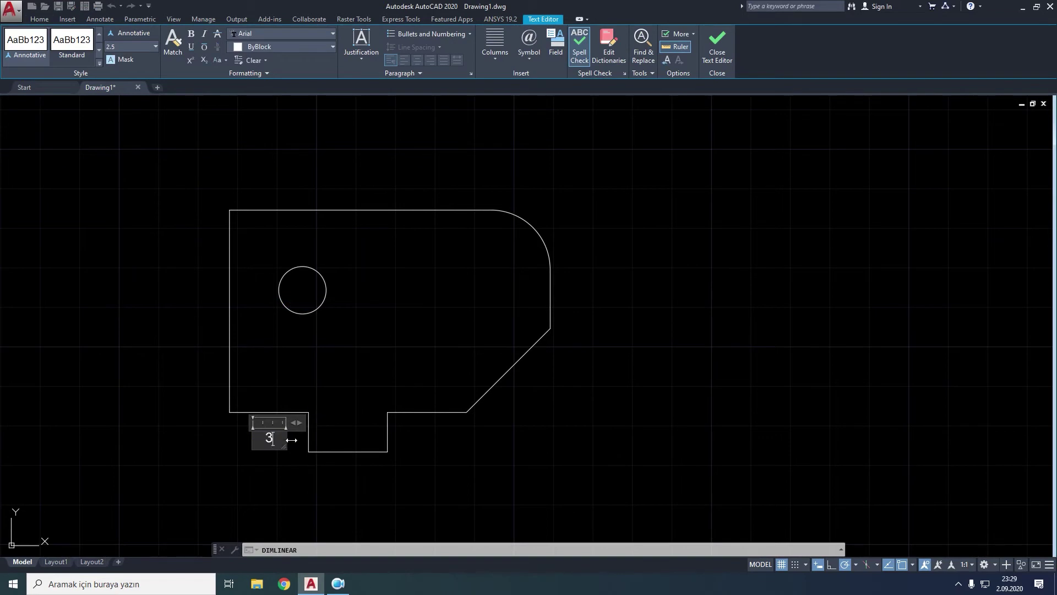
type("0")
left_click(276, 472)
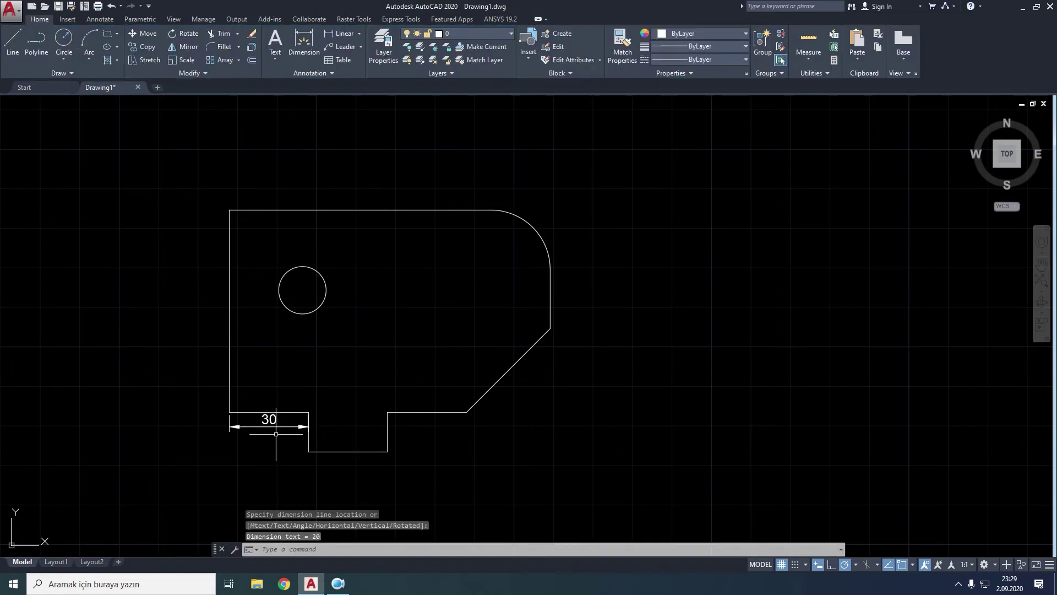
left_click(229, 292)
left_click(229, 311)
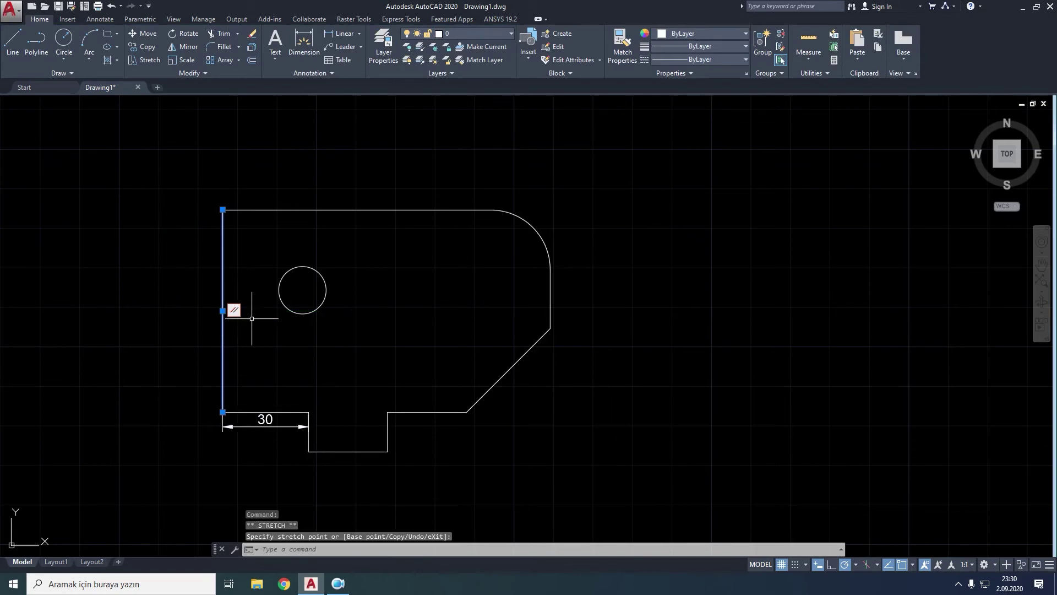
- Undo the 30 dimension and place a linear dimension reading 25 on the bottom-left edge
left_click(113, 7)
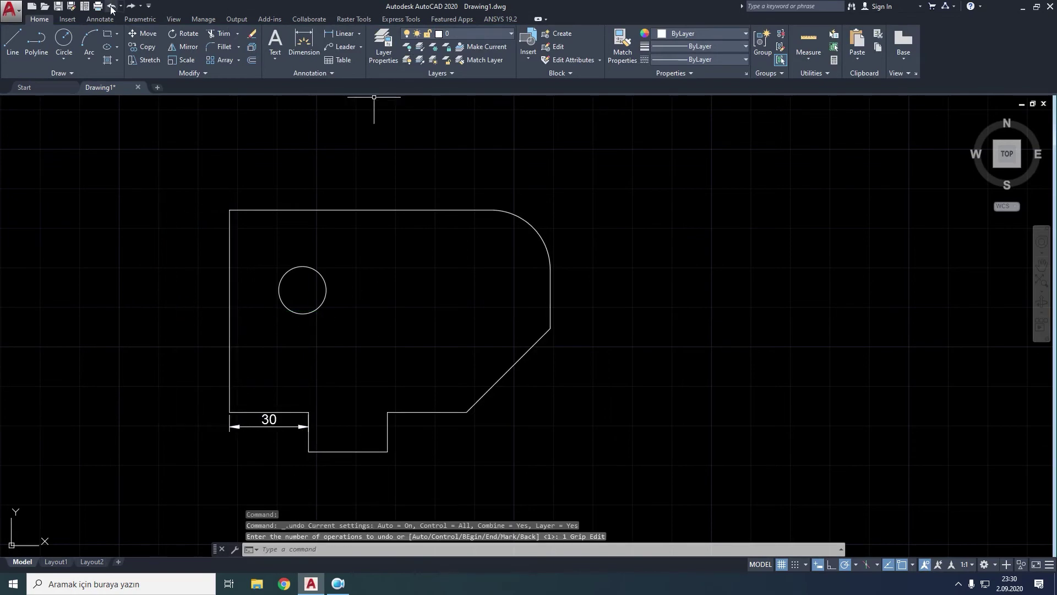
left_click(328, 34)
key("Return")
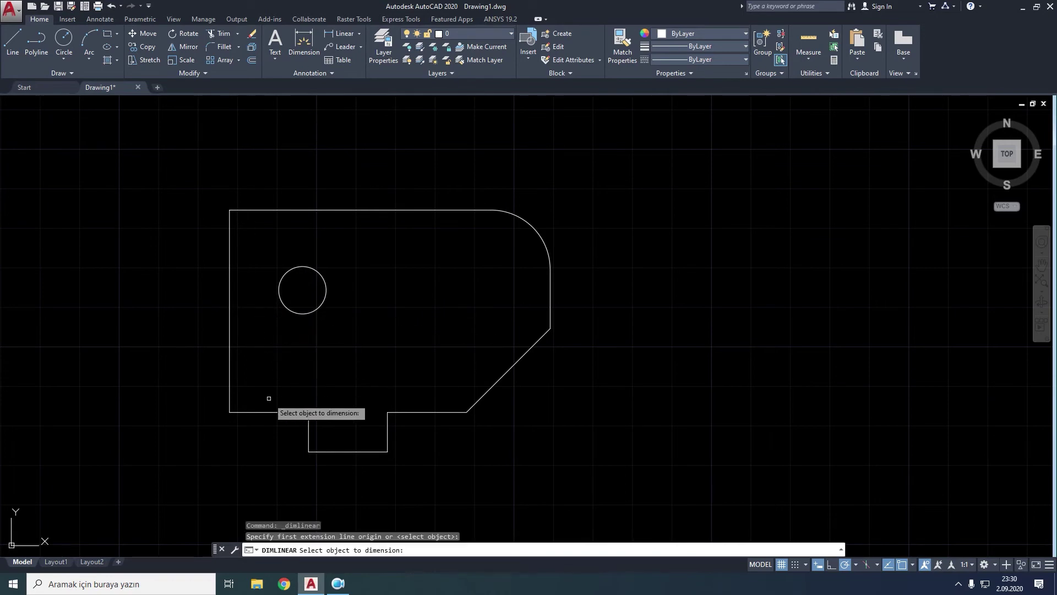
left_click(267, 410)
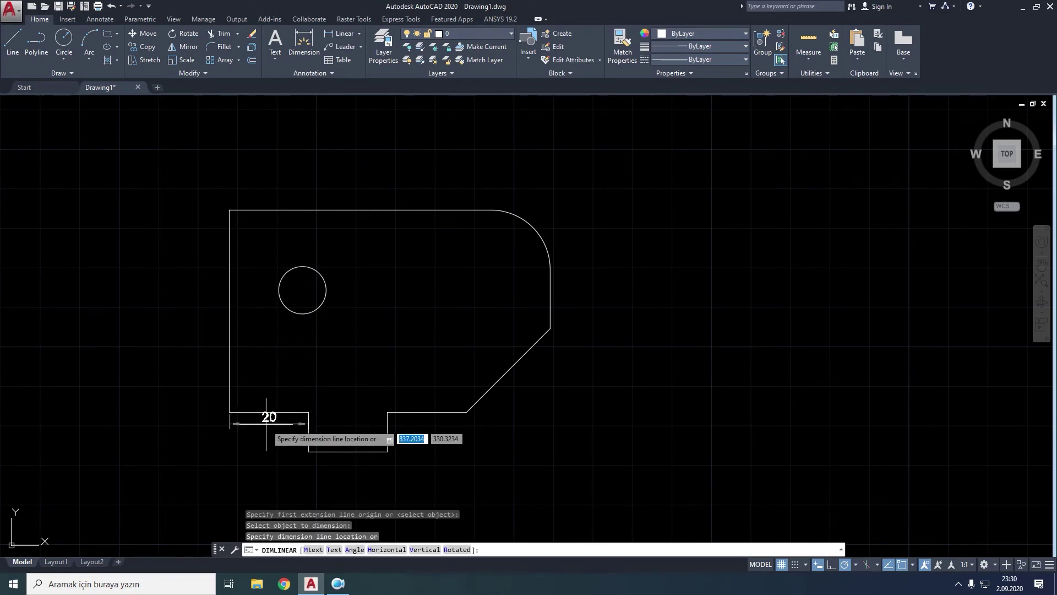
right_click(265, 430)
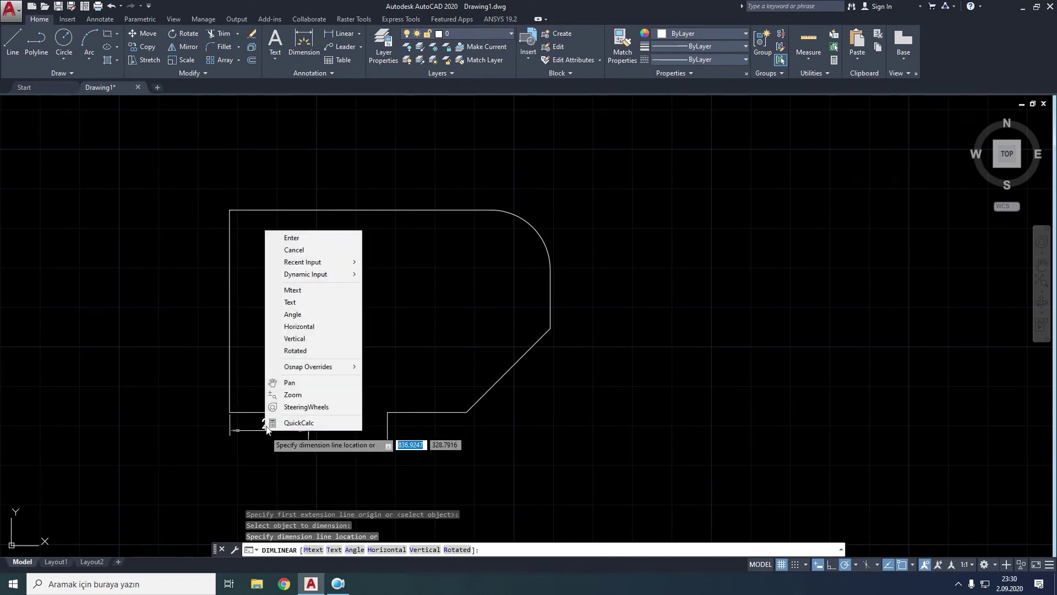
left_click(305, 302)
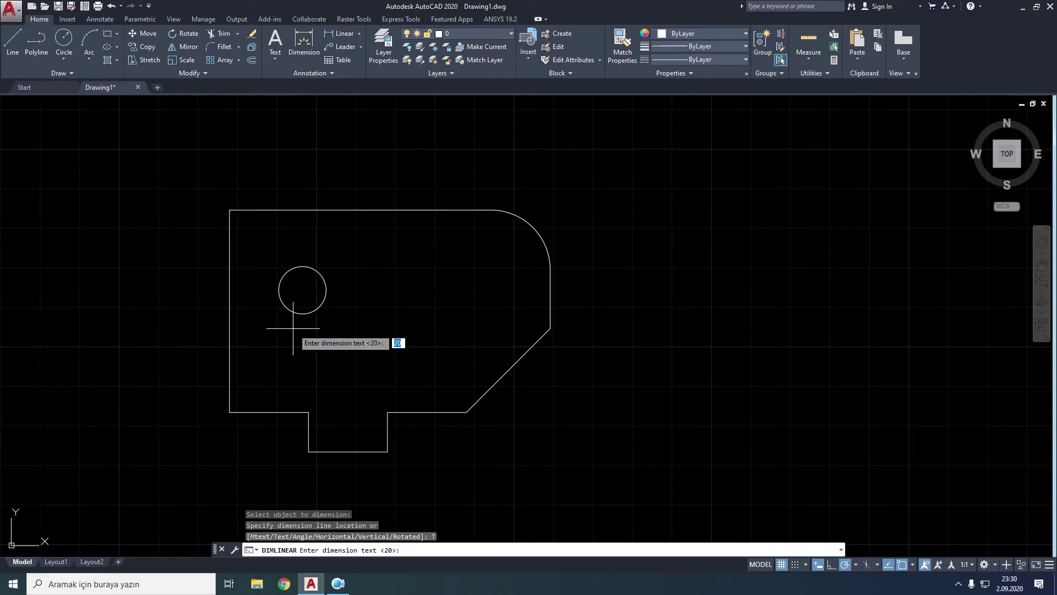
type("25")
key("Return")
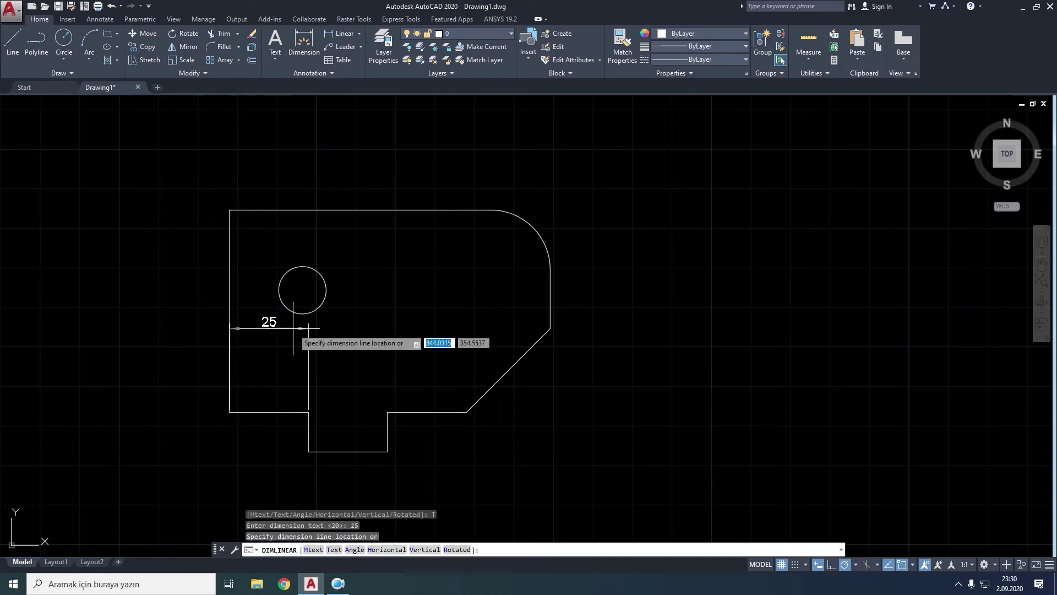
left_click(274, 430)
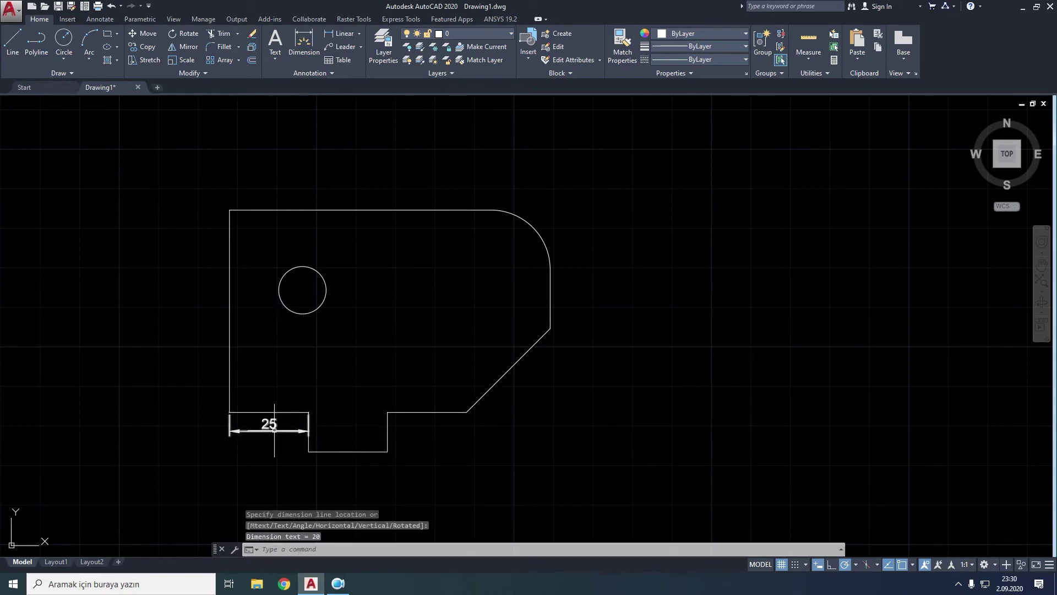
- Grip the left edge's midpoint, then undo the 25 dimension
left_click(229, 323)
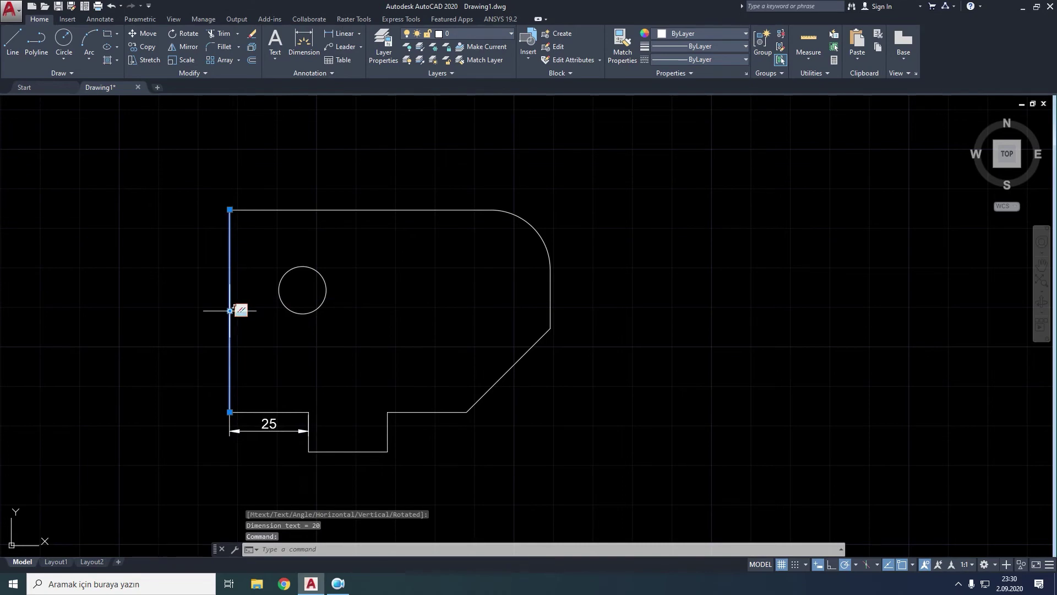
left_click(229, 310)
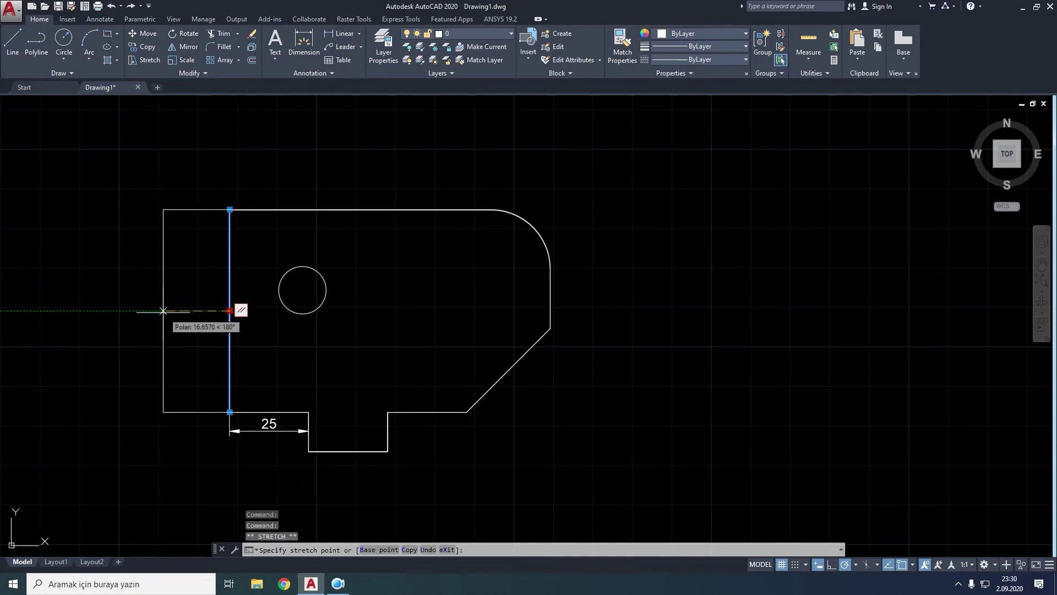
left_click(113, 6)
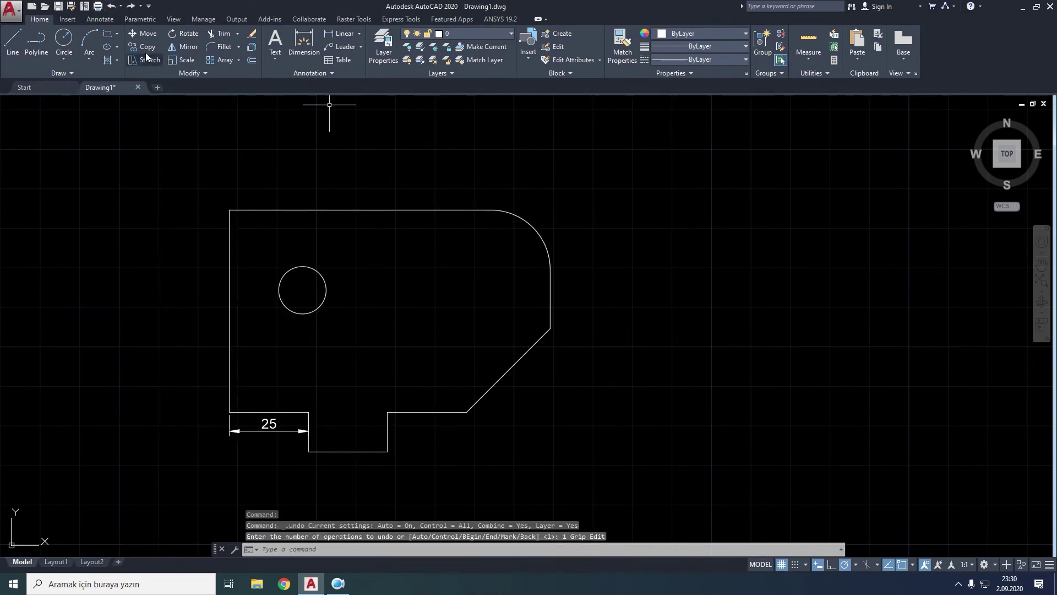
left_click(337, 37)
key("Return")
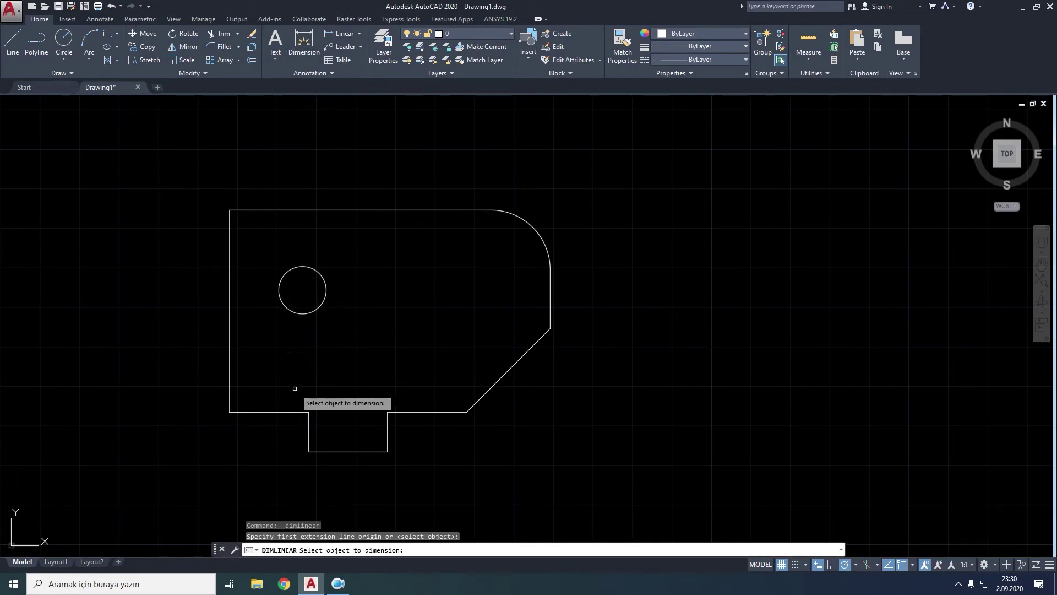
left_click(278, 411)
right_click(279, 385)
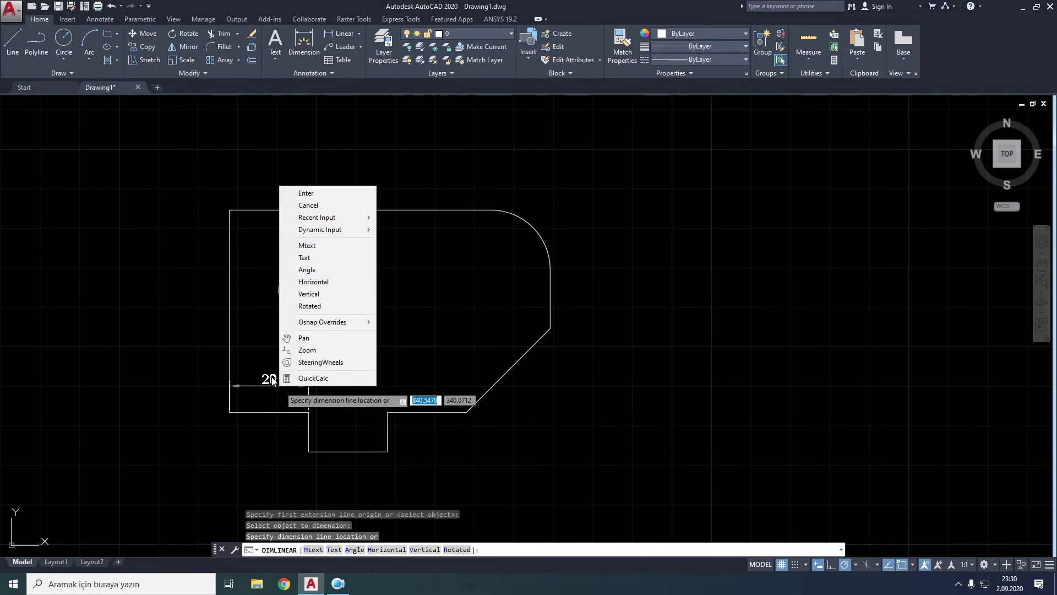
left_click(308, 274)
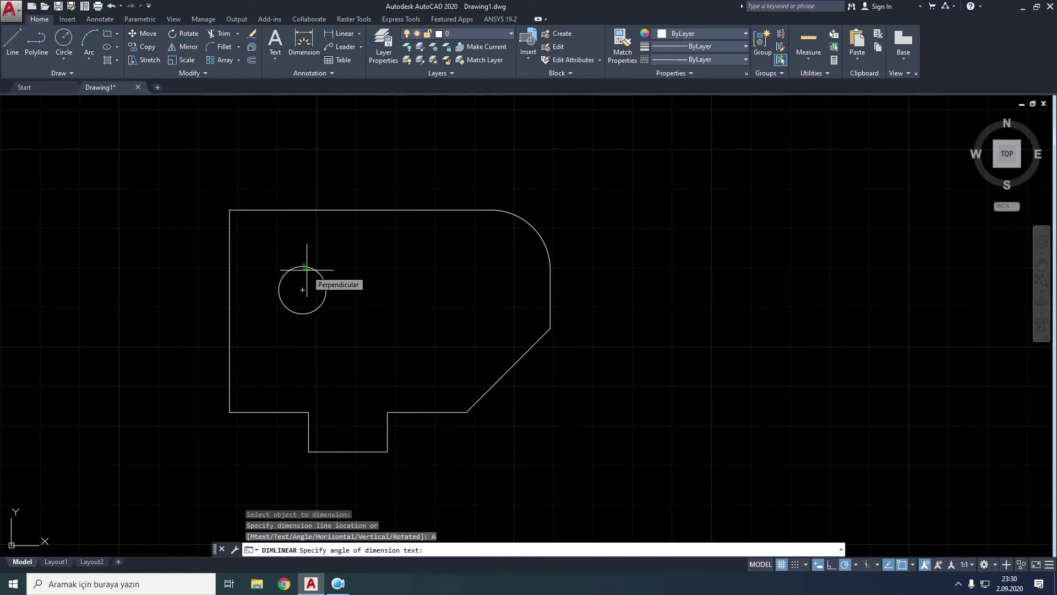
type("45")
key("Return")
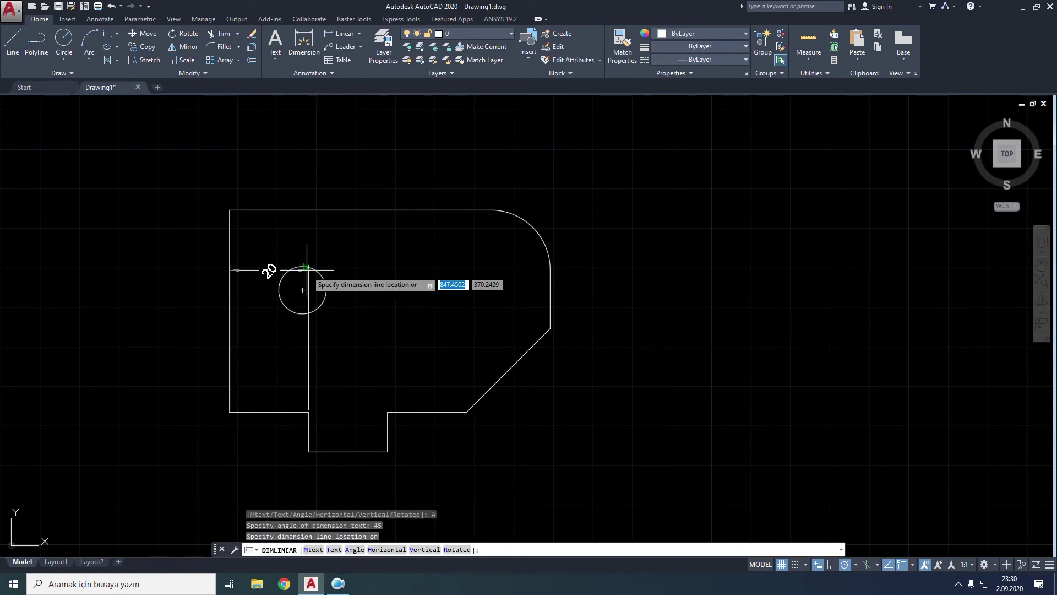
left_click(270, 434)
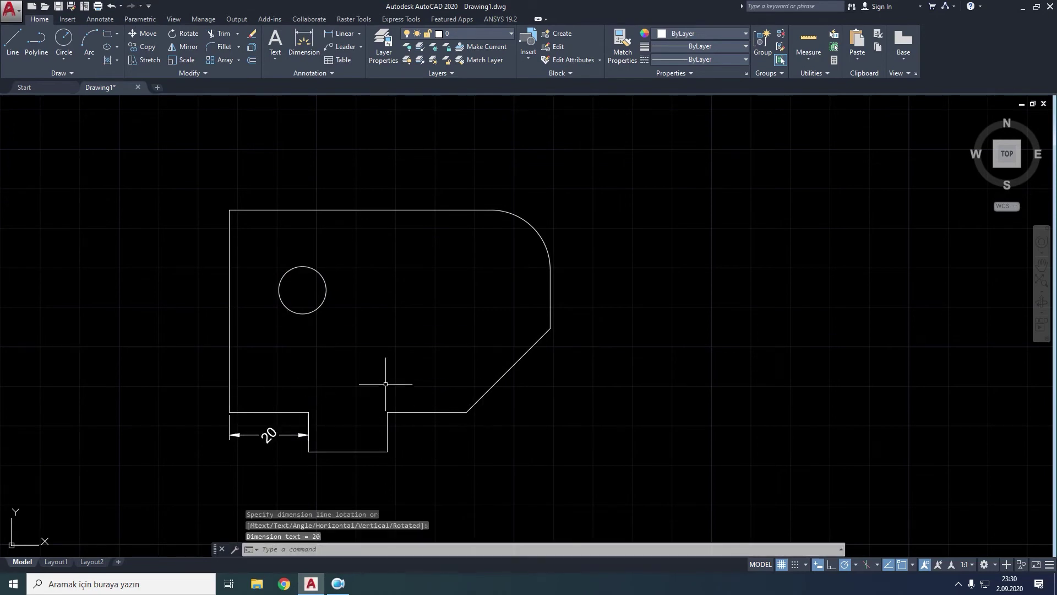
left_click(113, 8)
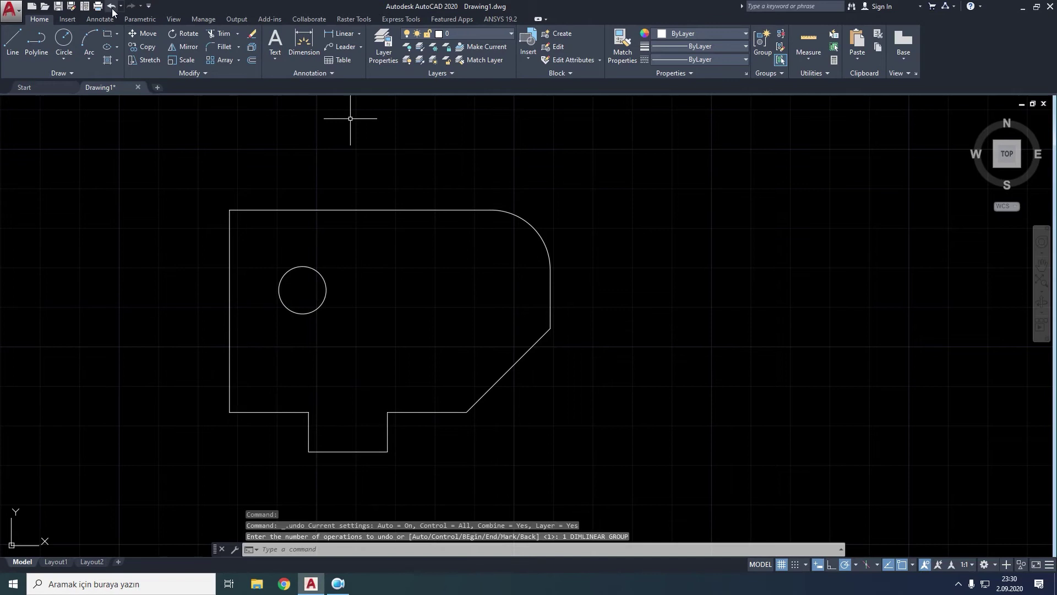
left_click(329, 37)
key("Return")
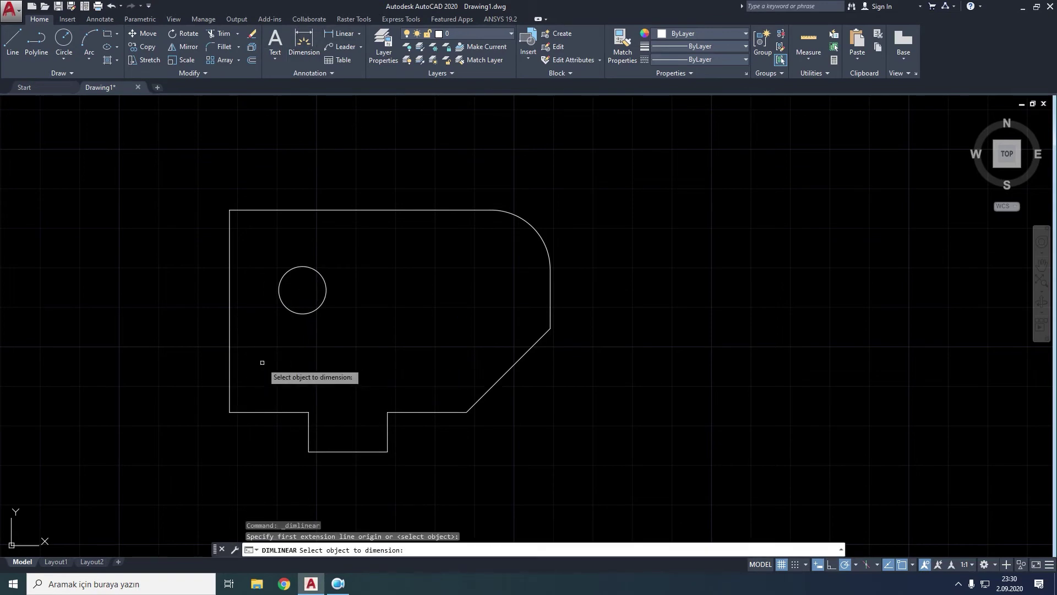
left_click(272, 411)
right_click(265, 429)
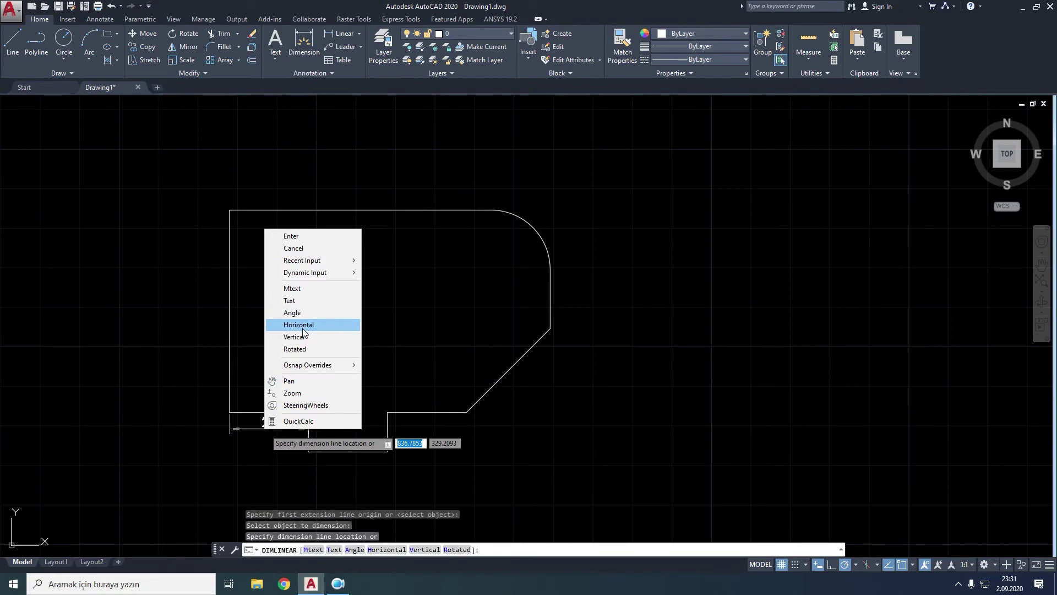
key("Escape")
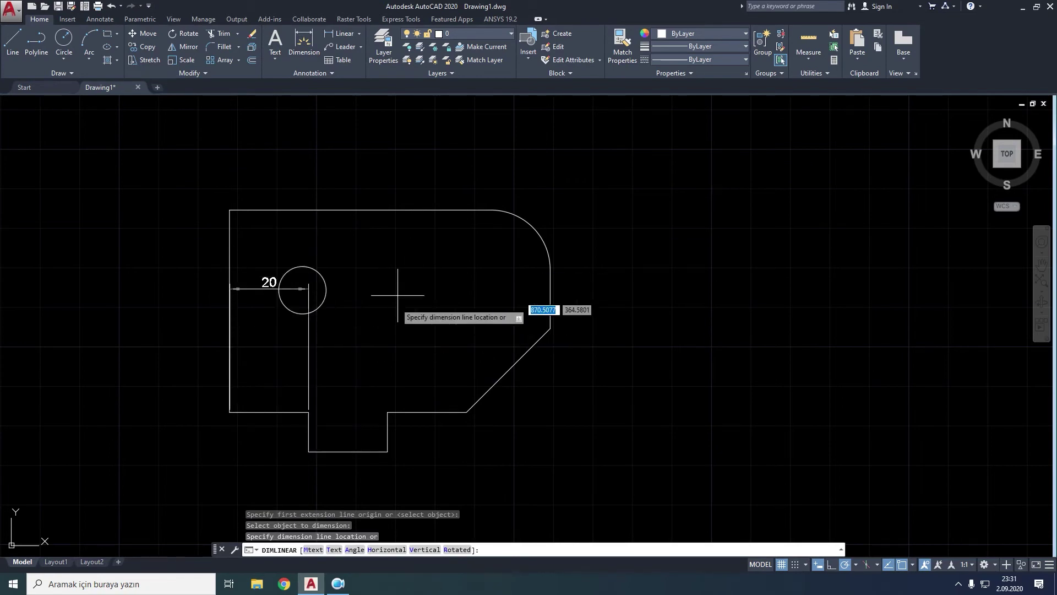
key("Escape")
left_click(329, 37)
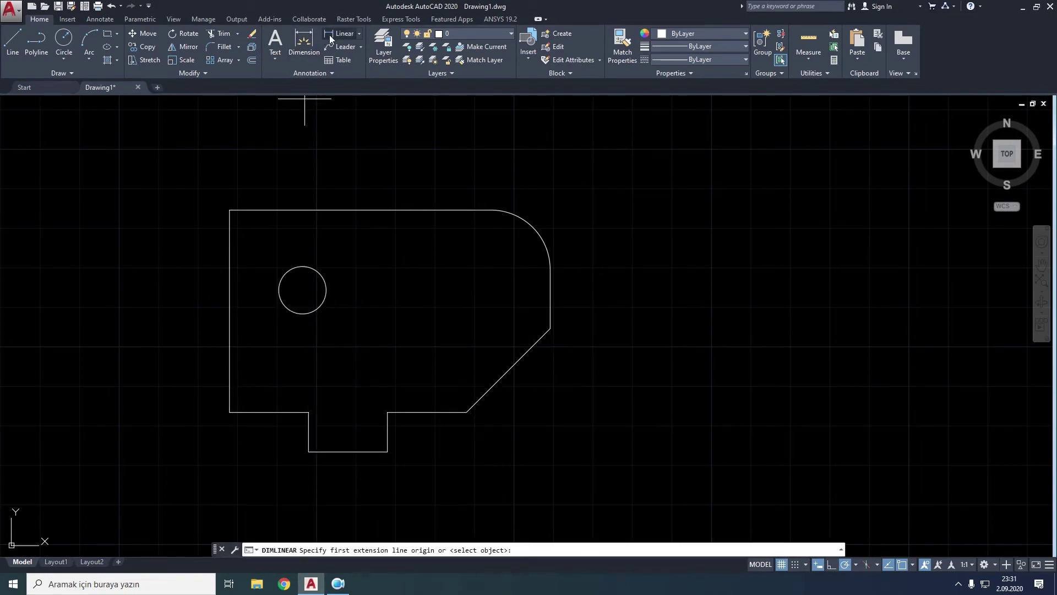
key("Return")
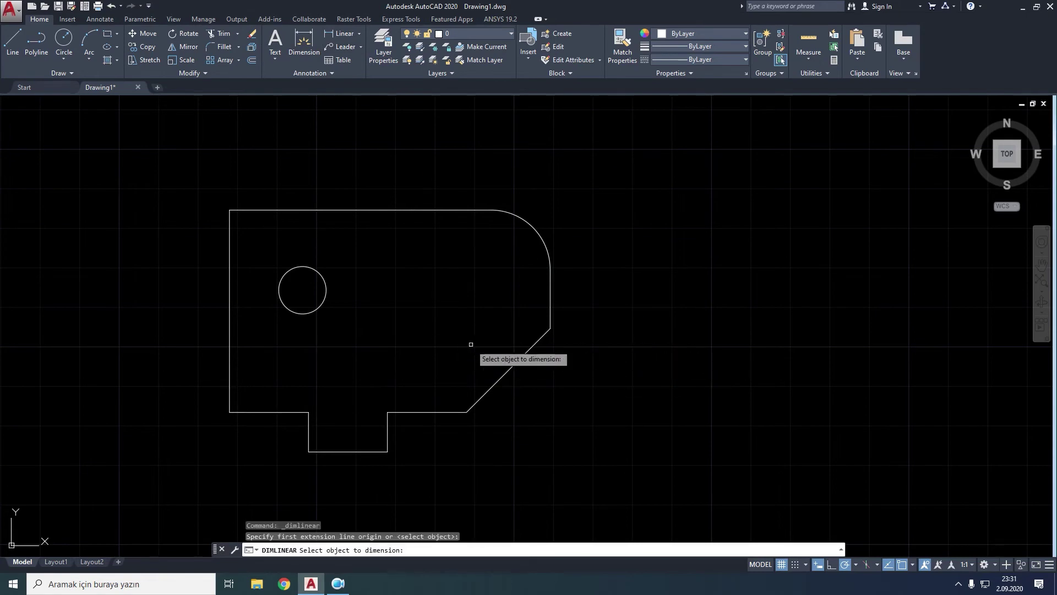
left_click(502, 375)
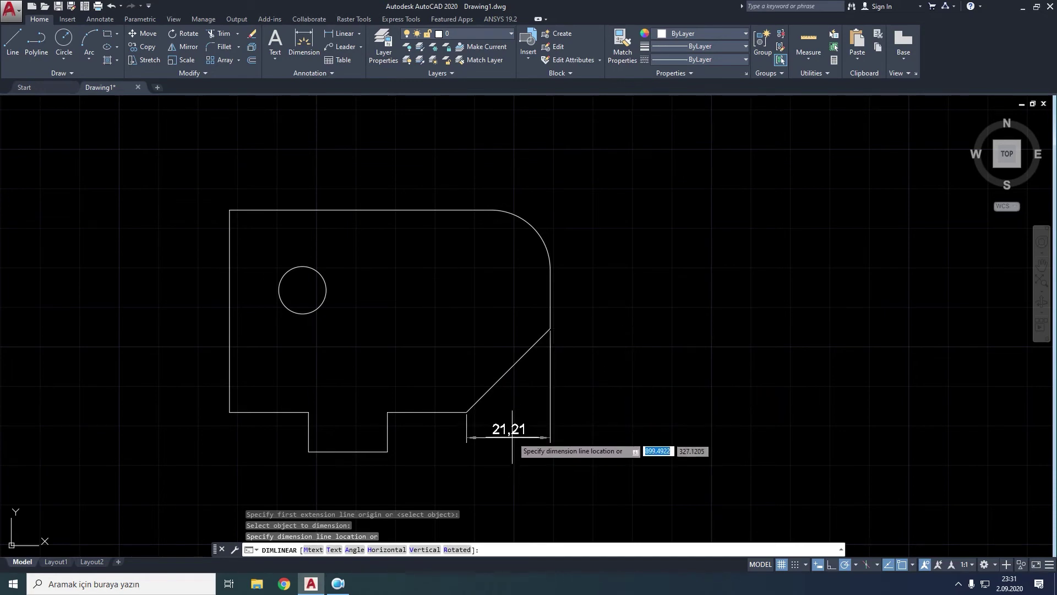
right_click(514, 438)
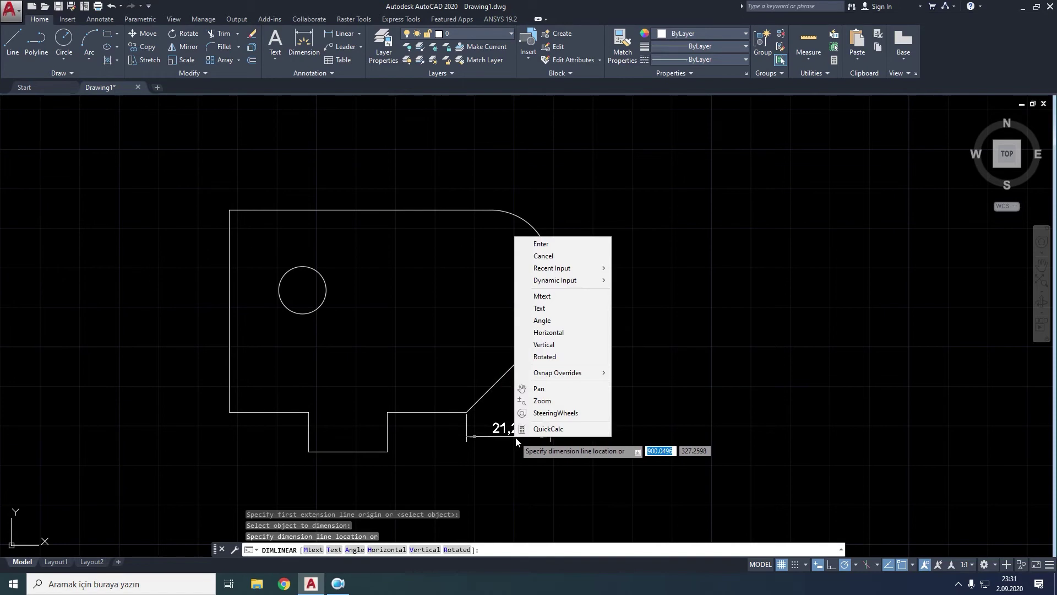
left_click(551, 335)
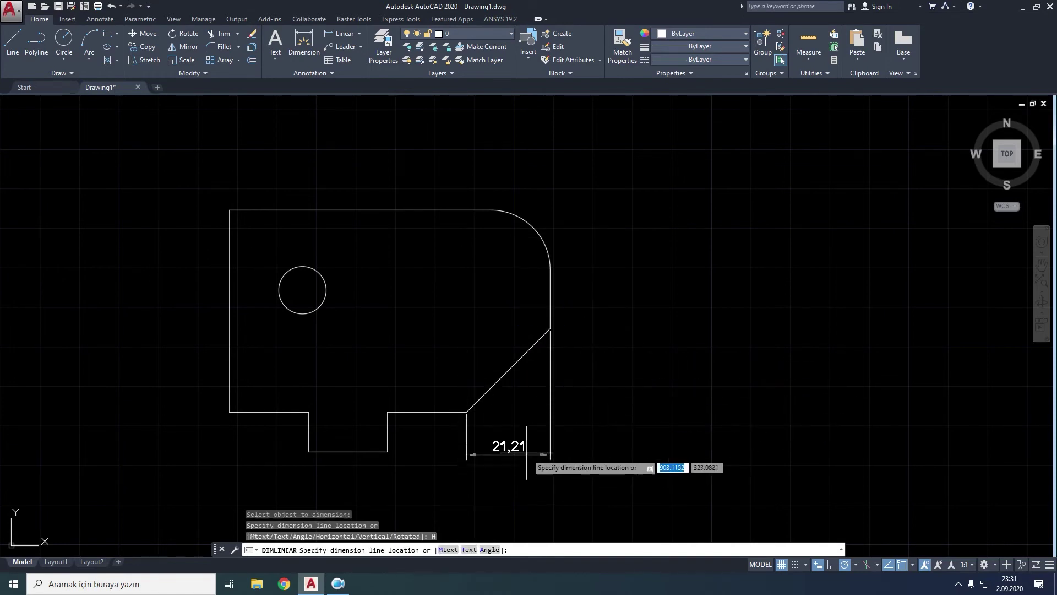
key("Escape")
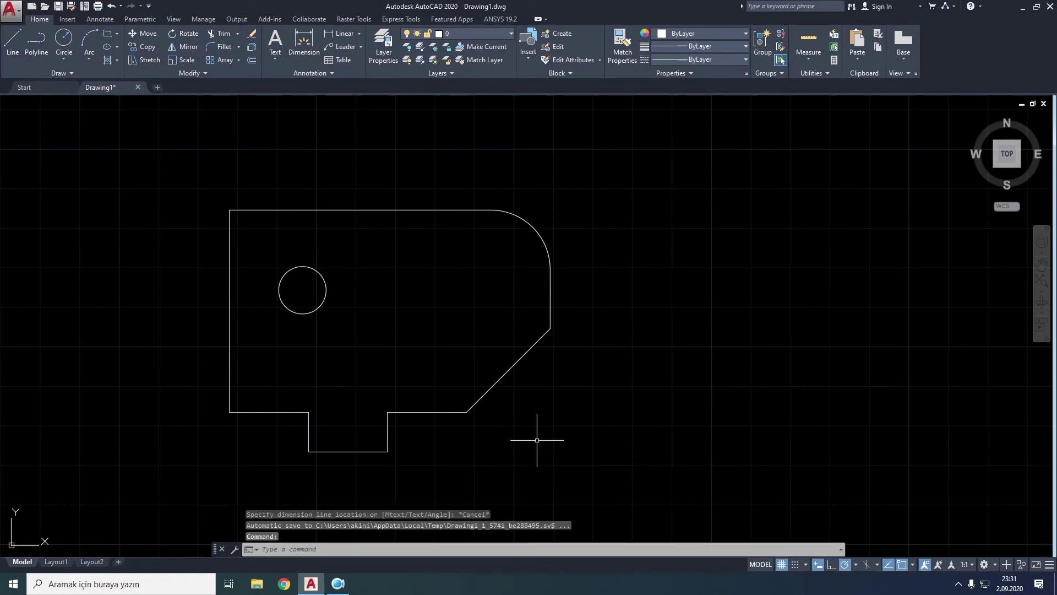
left_click(326, 36)
key("Return")
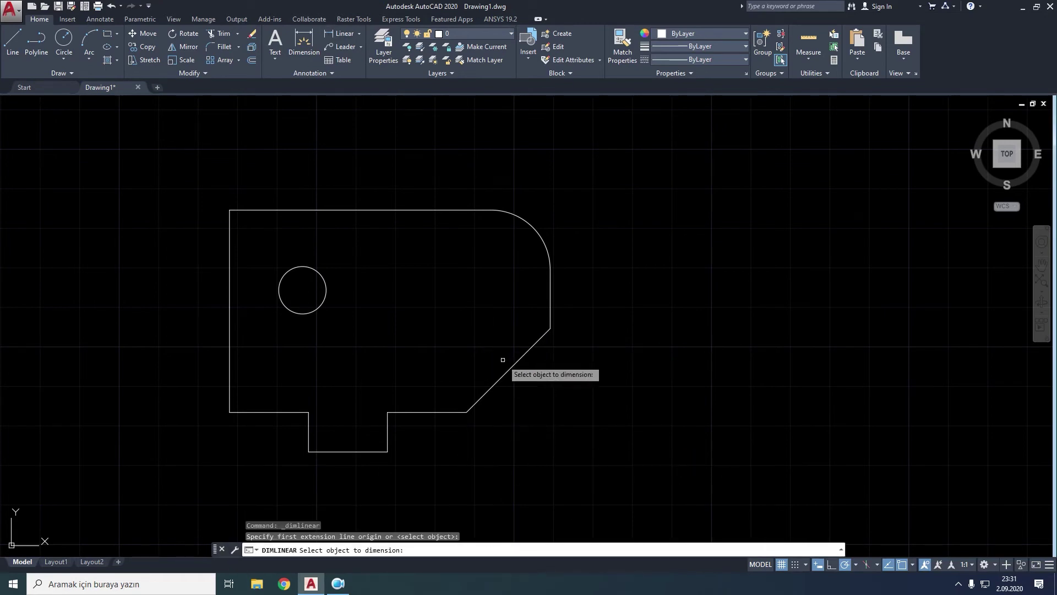
left_click(509, 368)
right_click(527, 421)
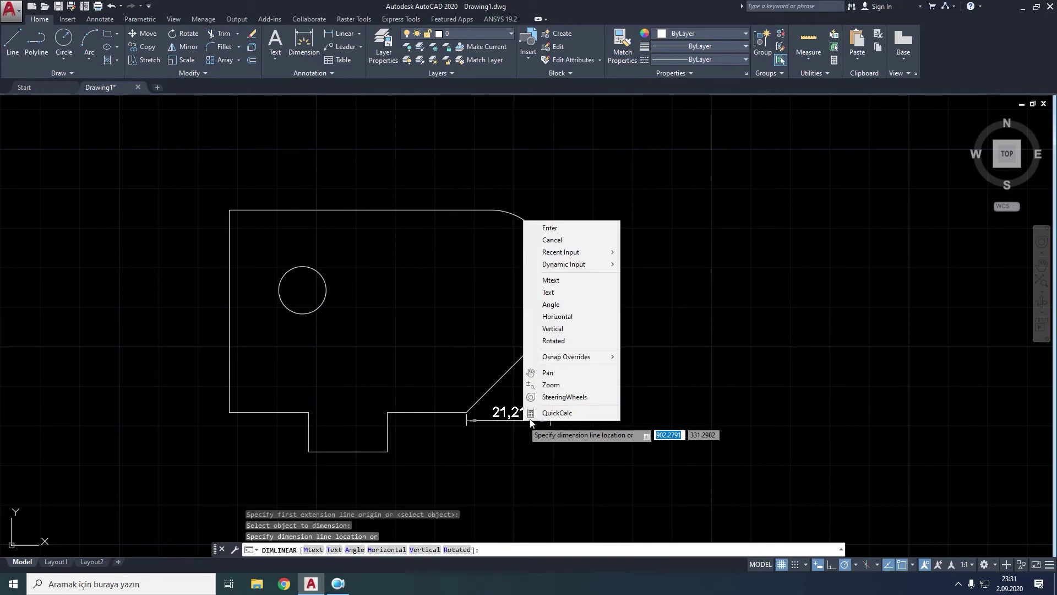
left_click(564, 332)
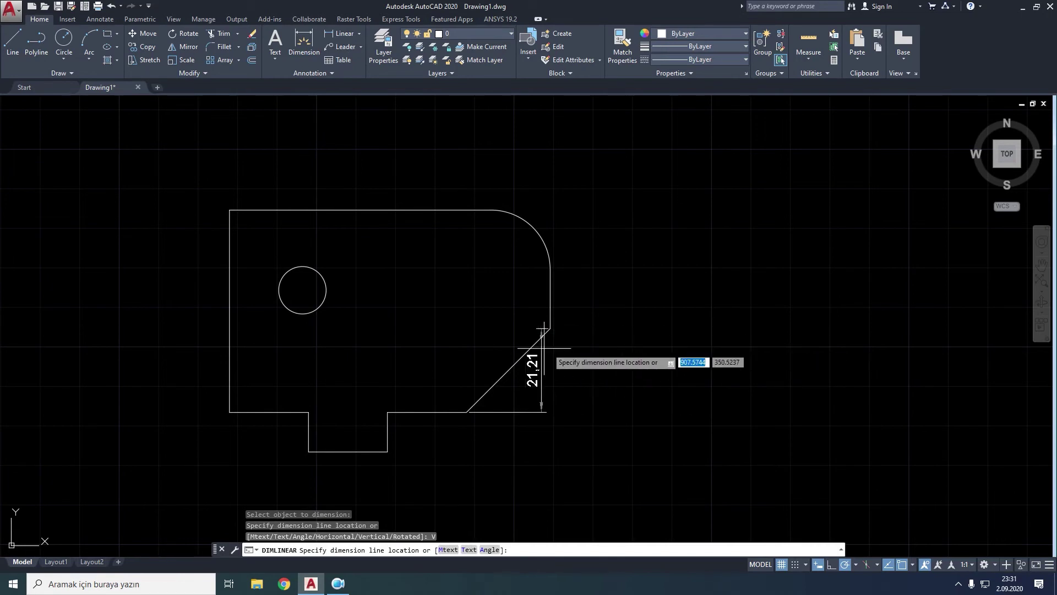
key("Escape")
left_click(337, 37)
key("Return")
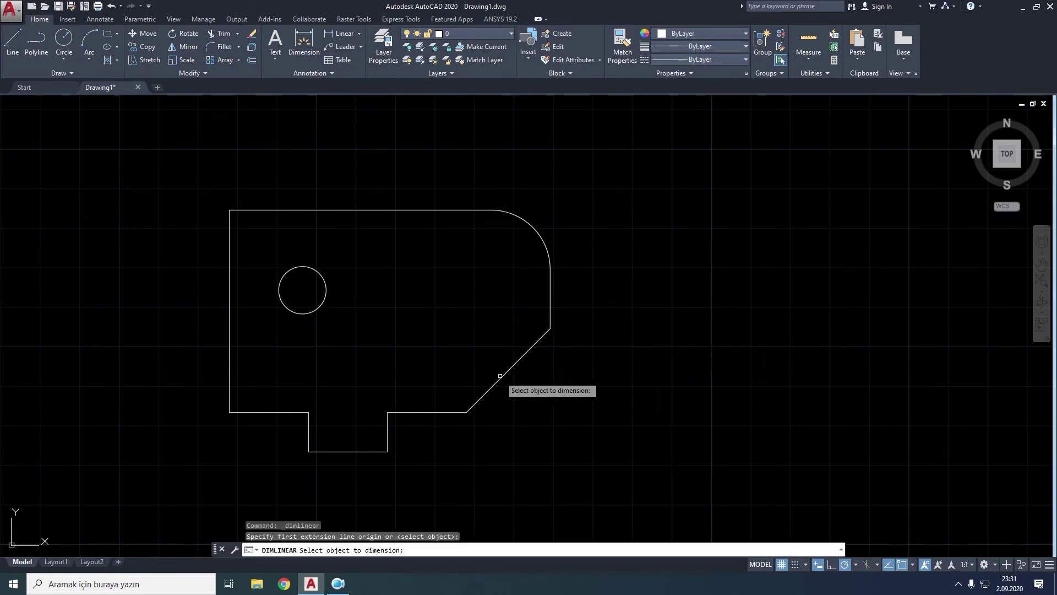
left_click(501, 377)
right_click(523, 388)
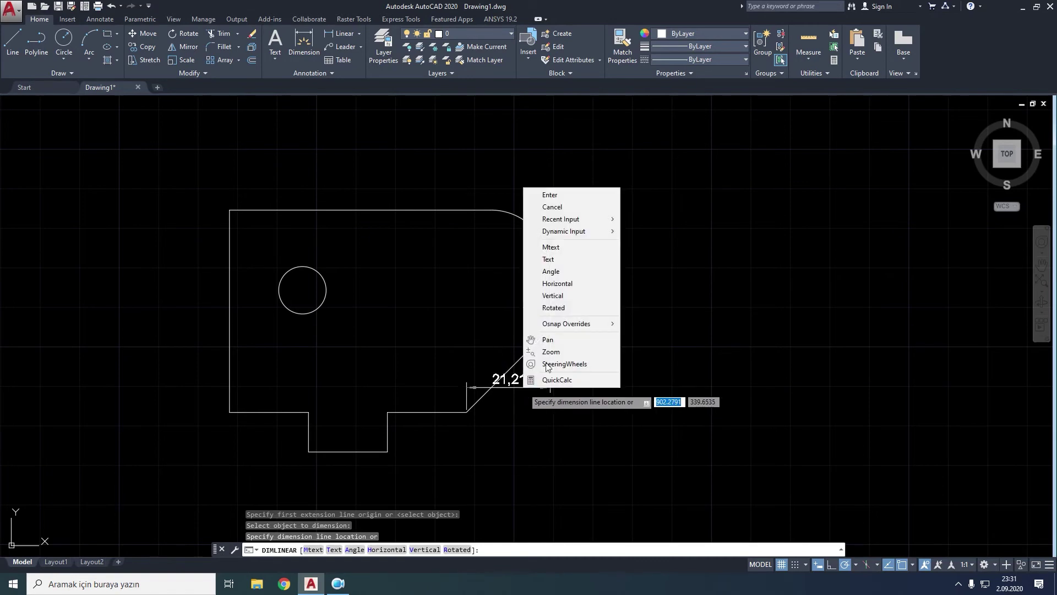
left_click(553, 308)
type("45")
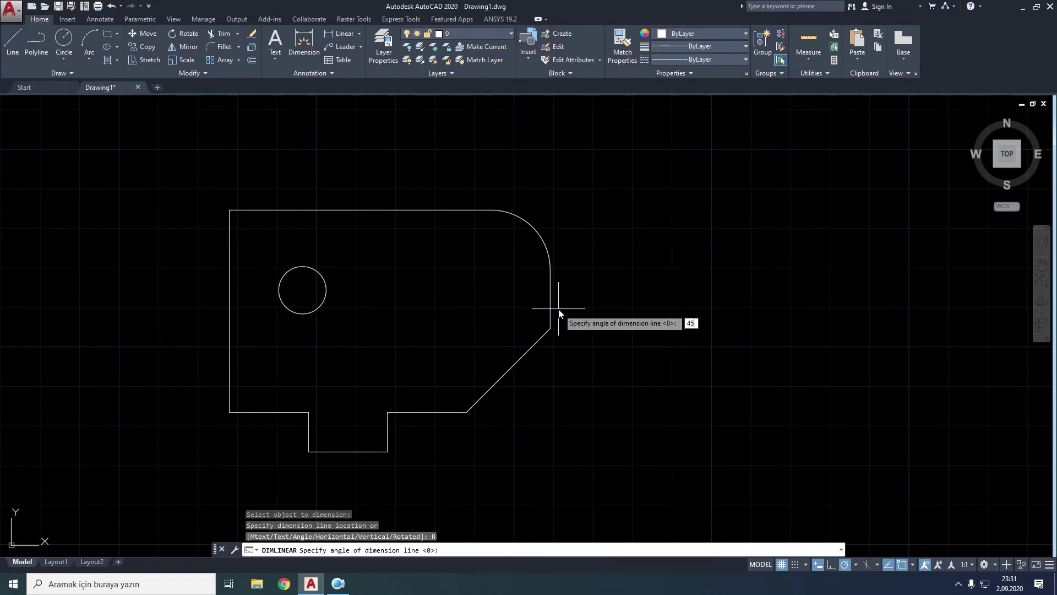
key("Return")
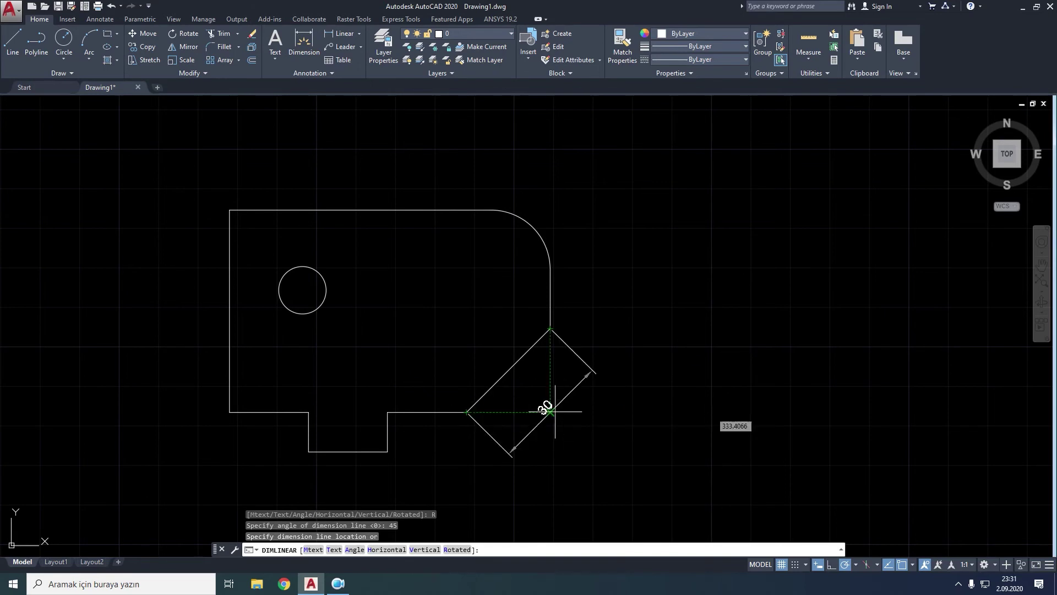
key("Escape")
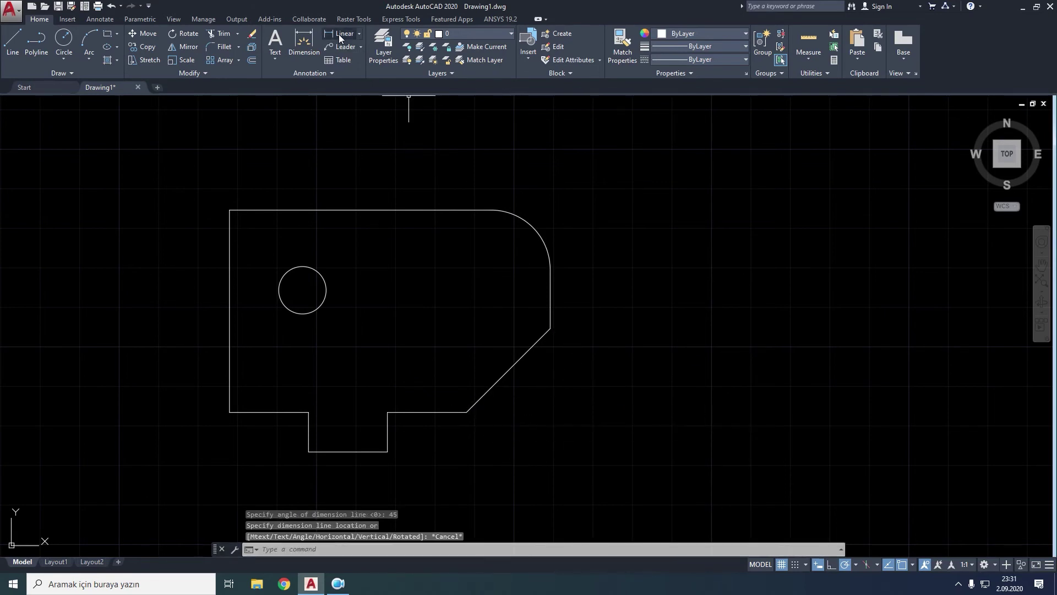
left_click(340, 37)
key("Return")
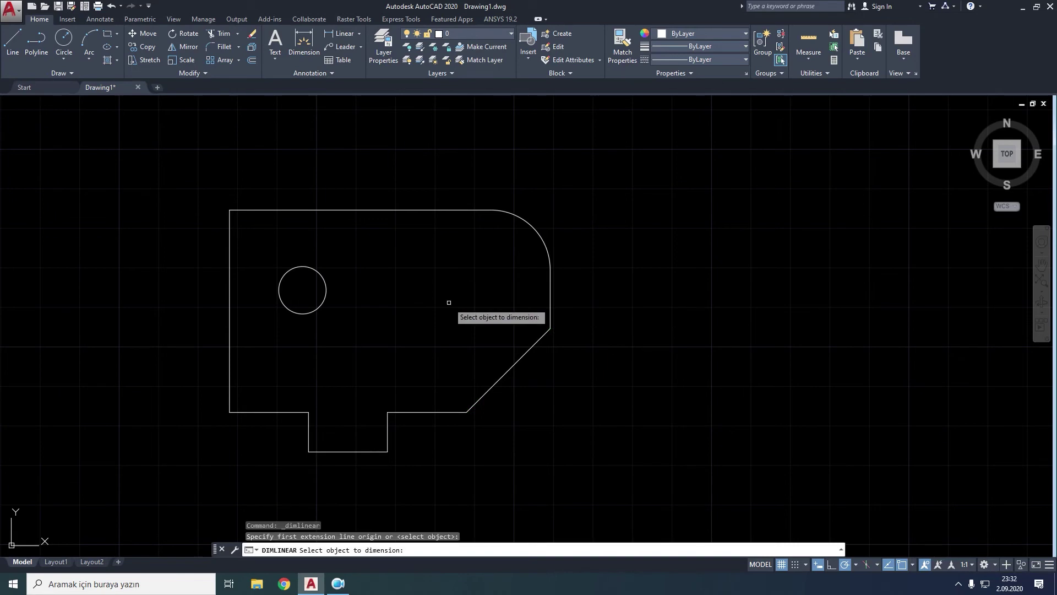
left_click(510, 370)
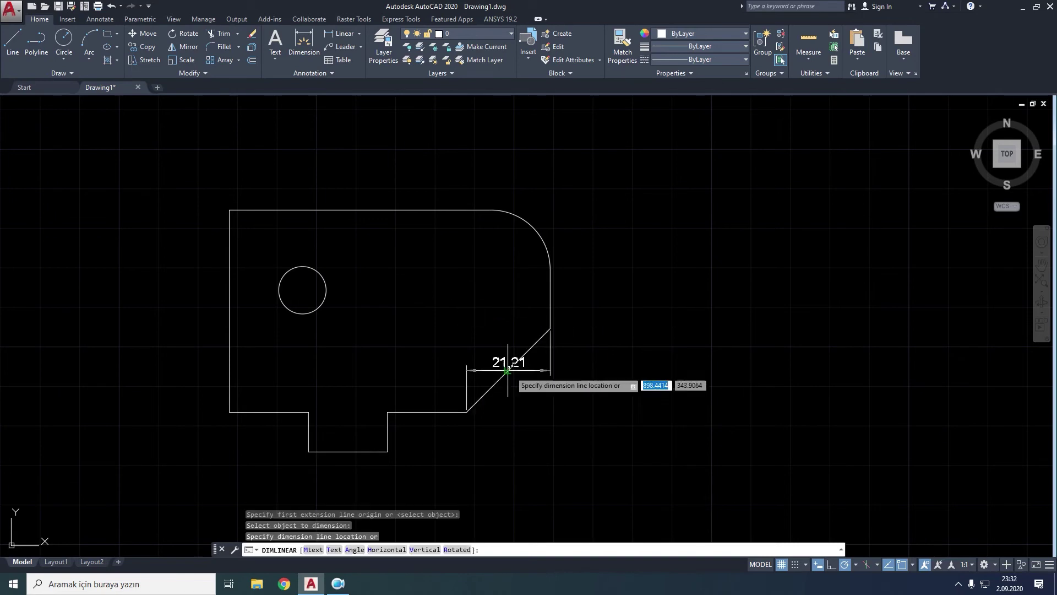
right_click(550, 417)
left_click(583, 338)
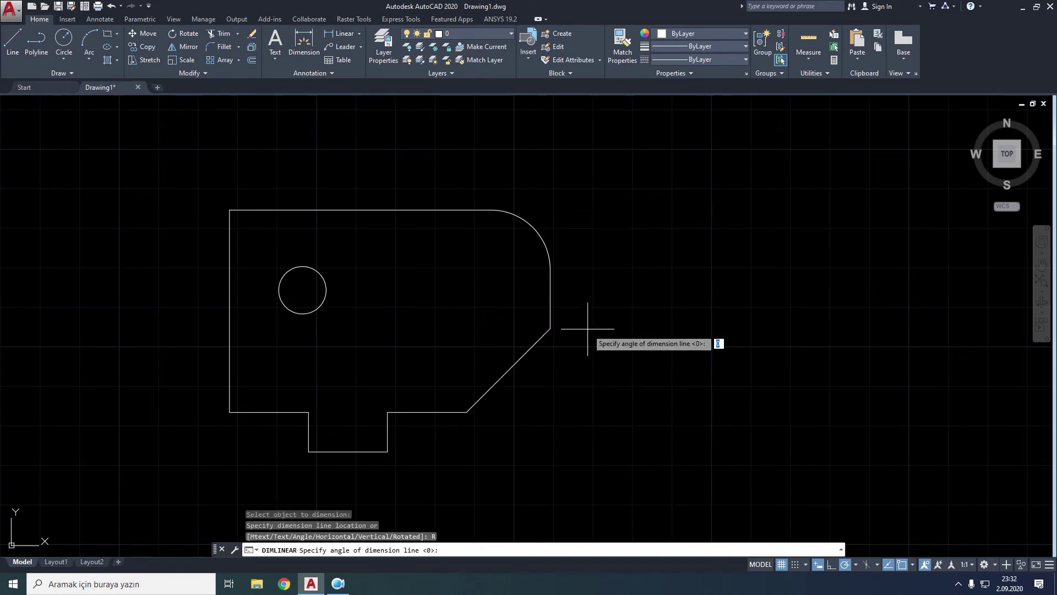
type("30")
key("Return")
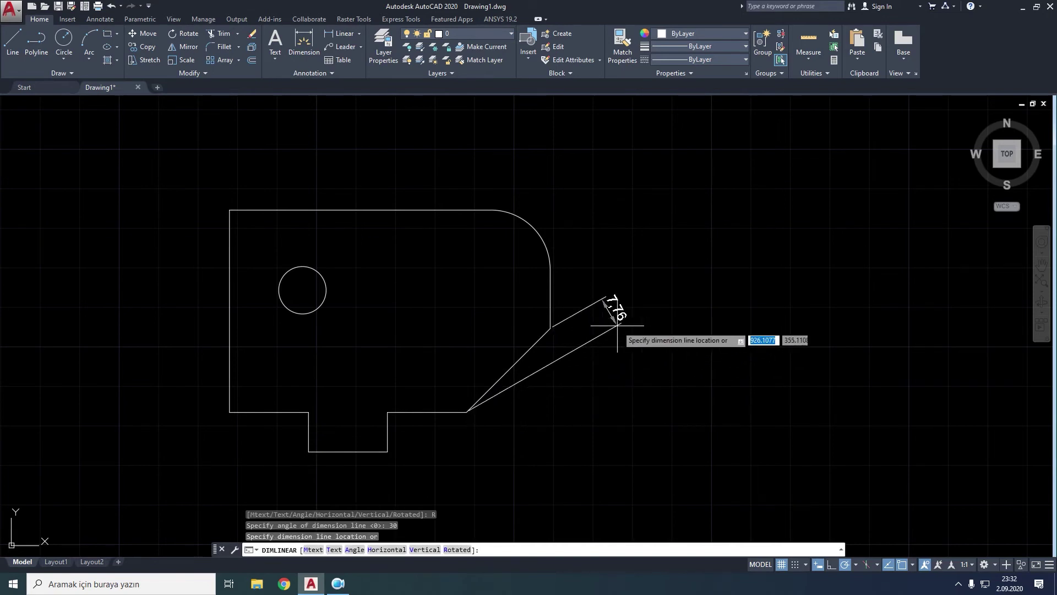
key("Escape")
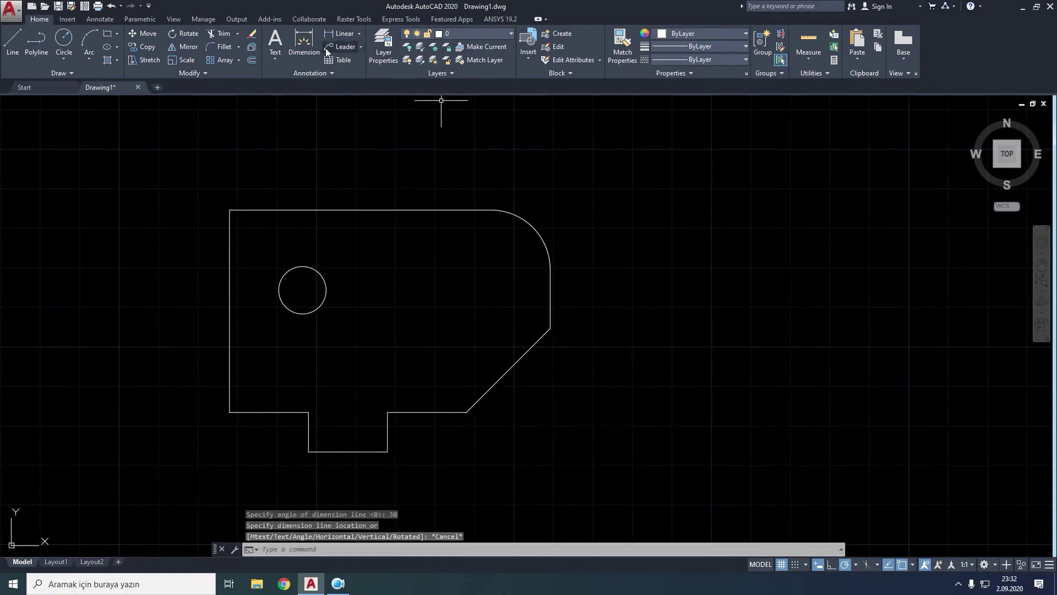
- Place an aligned 30 dimension along the chamfer, then delete it
left_click(359, 35)
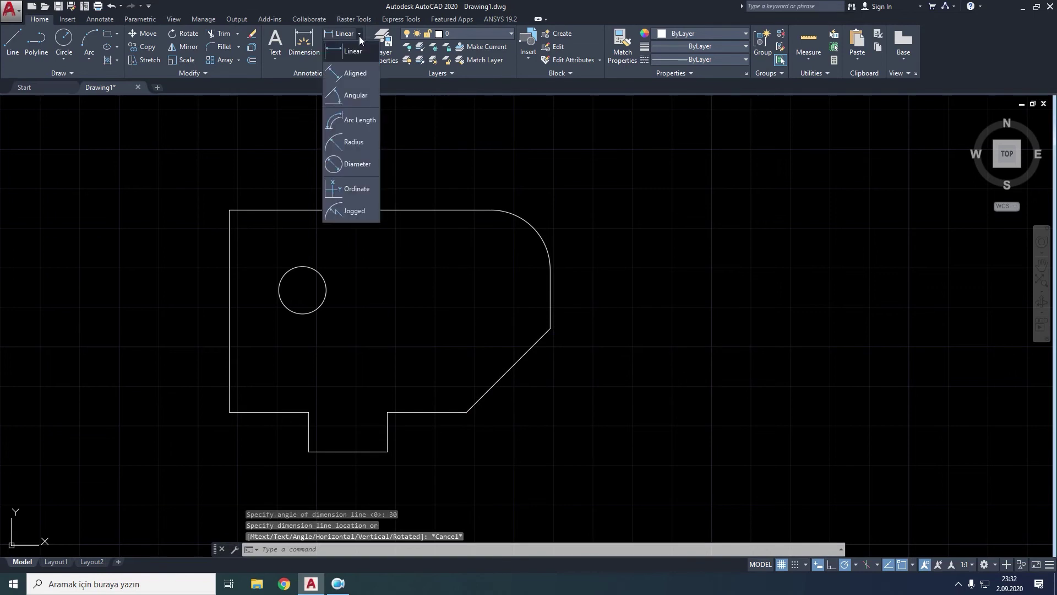
left_click(338, 76)
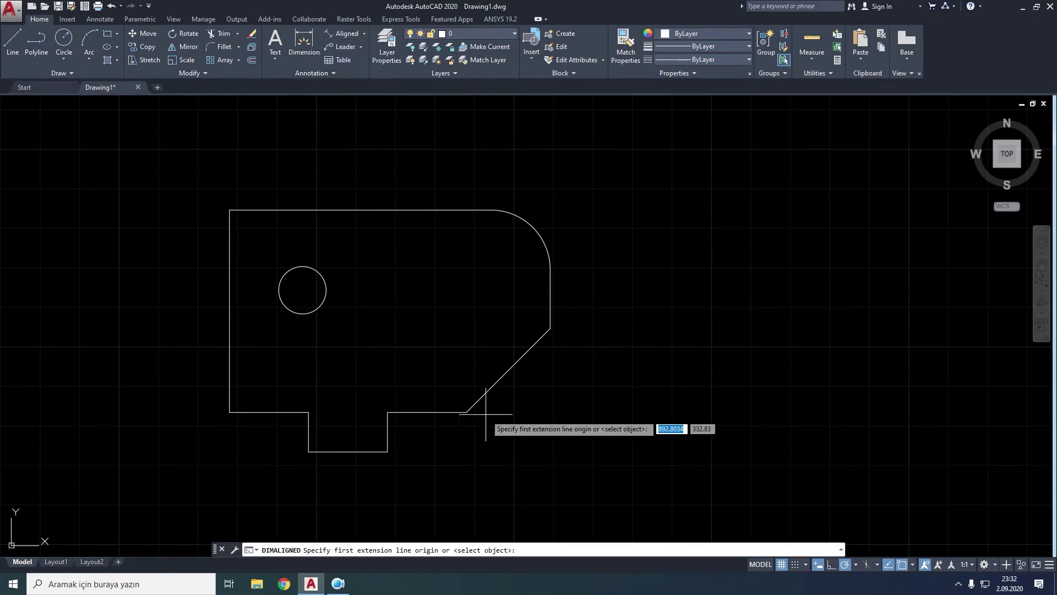
left_click(550, 328)
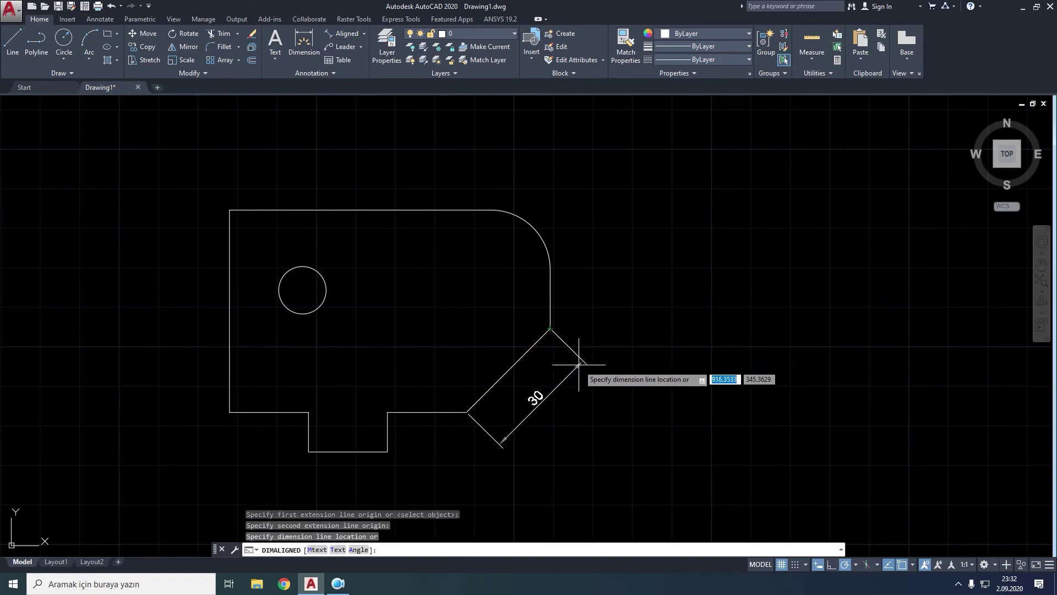
left_click(569, 364)
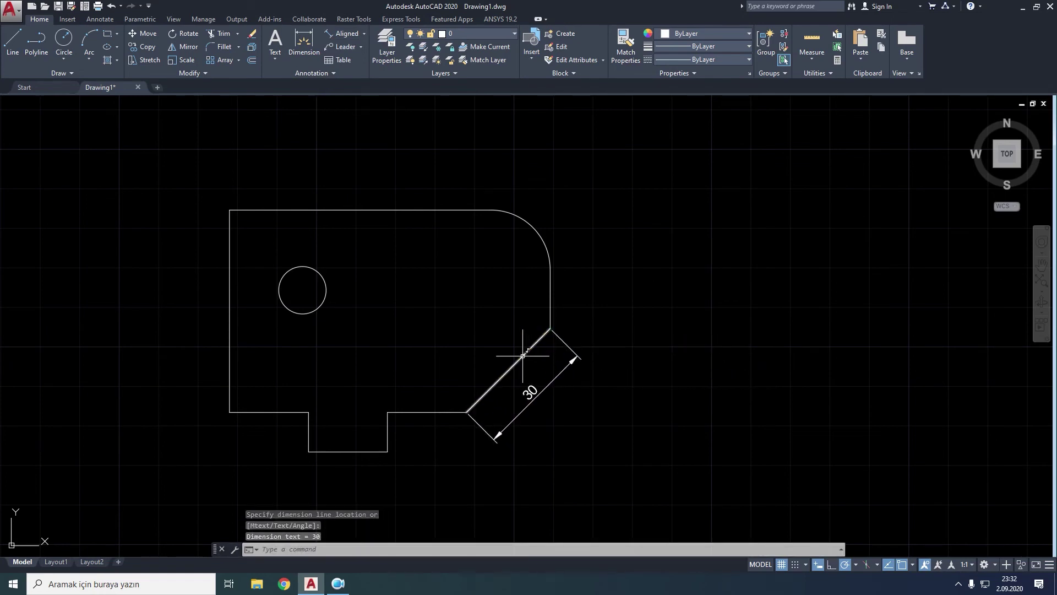
left_click(553, 378)
key("Delete")
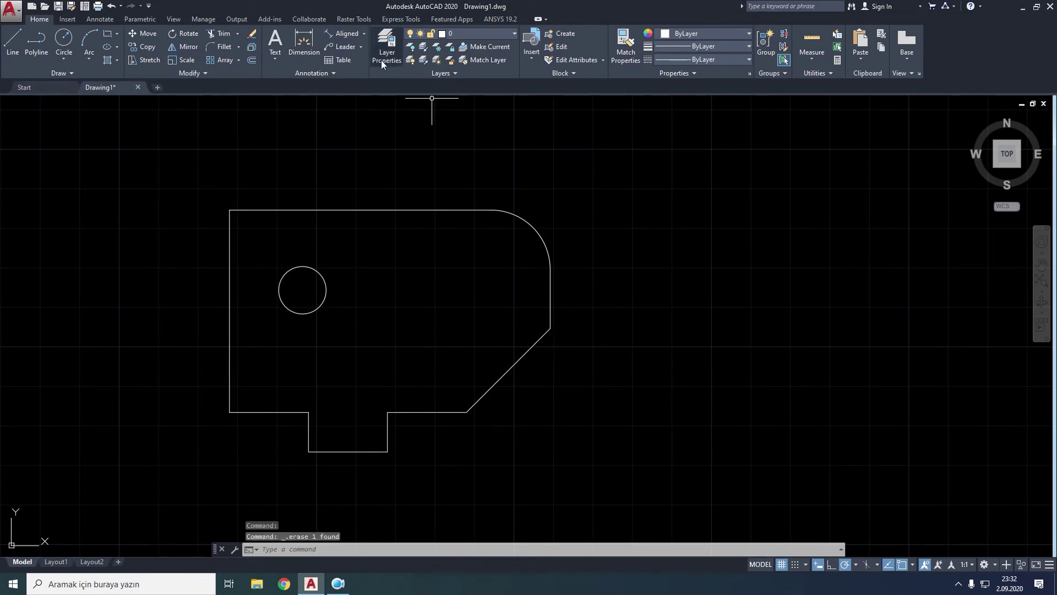
- Place an aligned chamfer dimension with a 45° text angle, then delete it
left_click(343, 38)
key("Return")
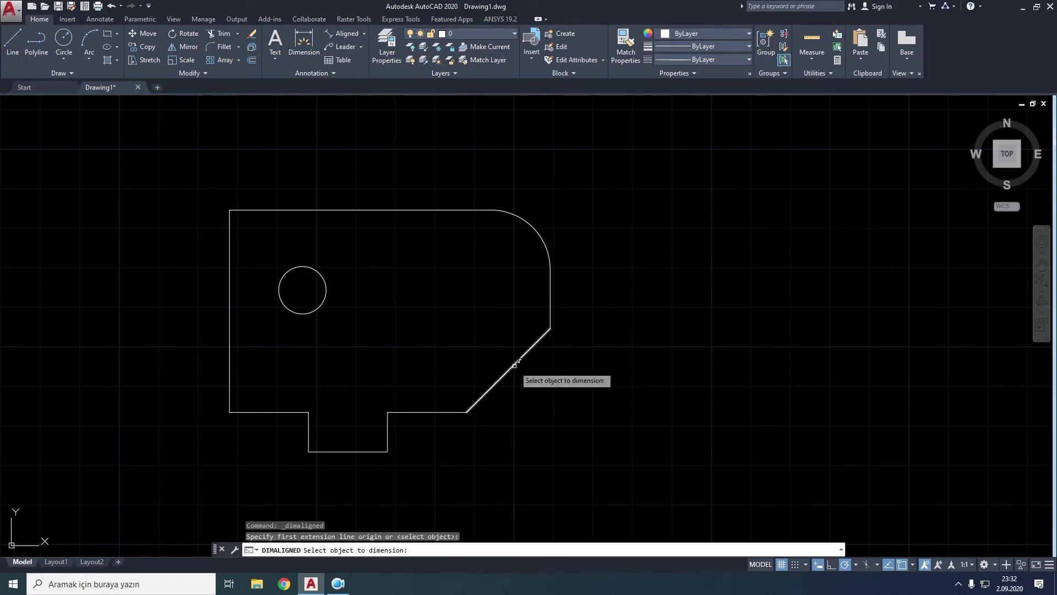
left_click(512, 366)
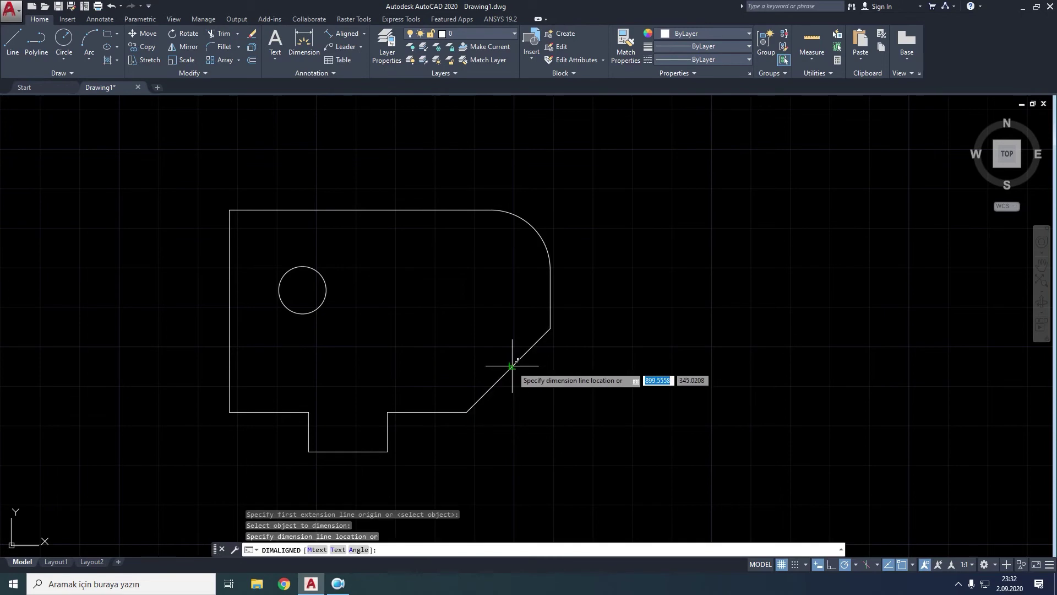
right_click(556, 390)
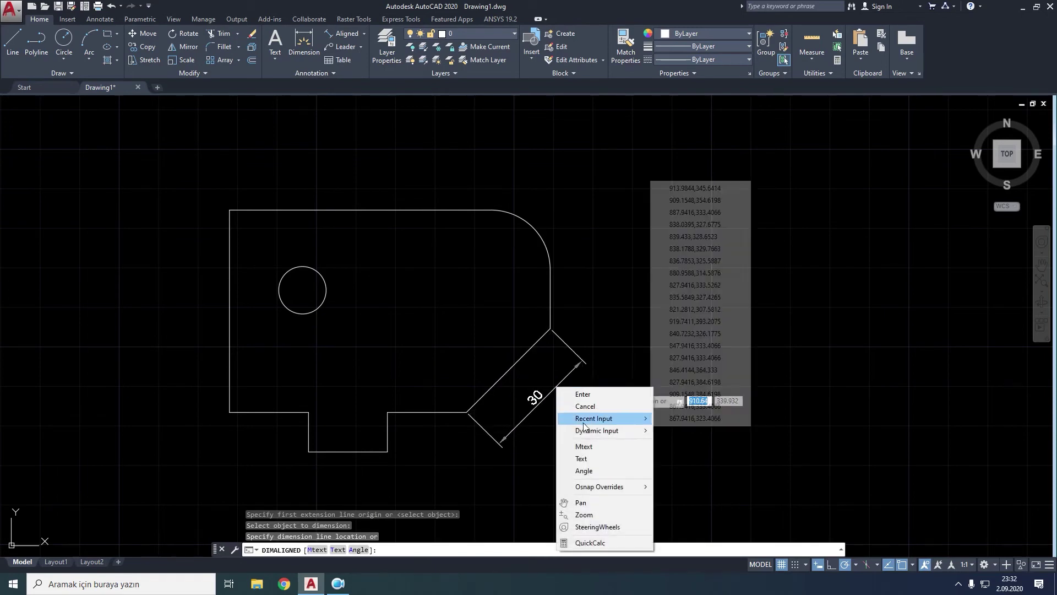
left_click(584, 471)
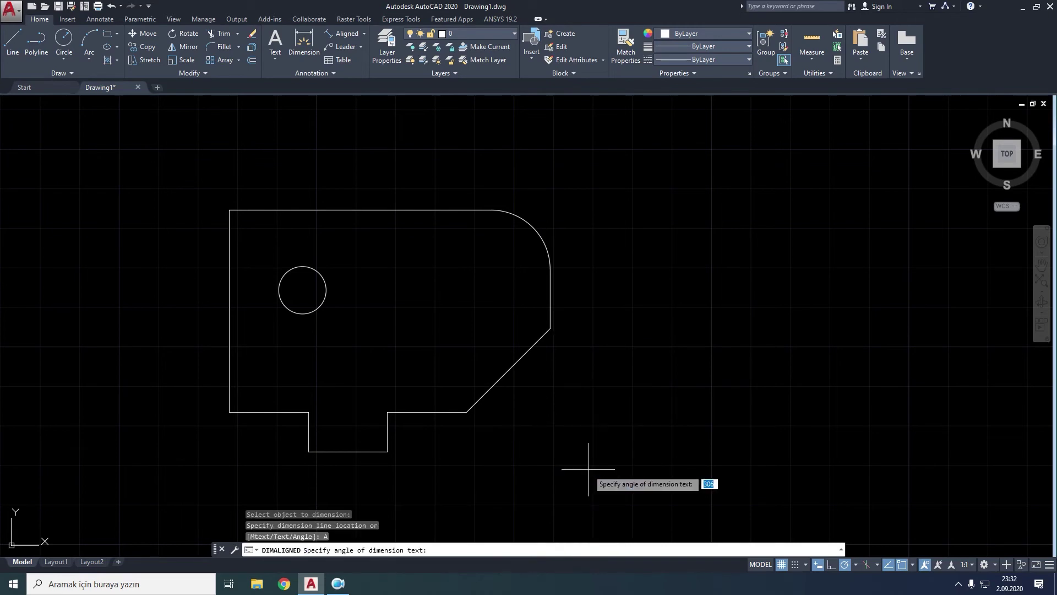
type("45")
key("Return")
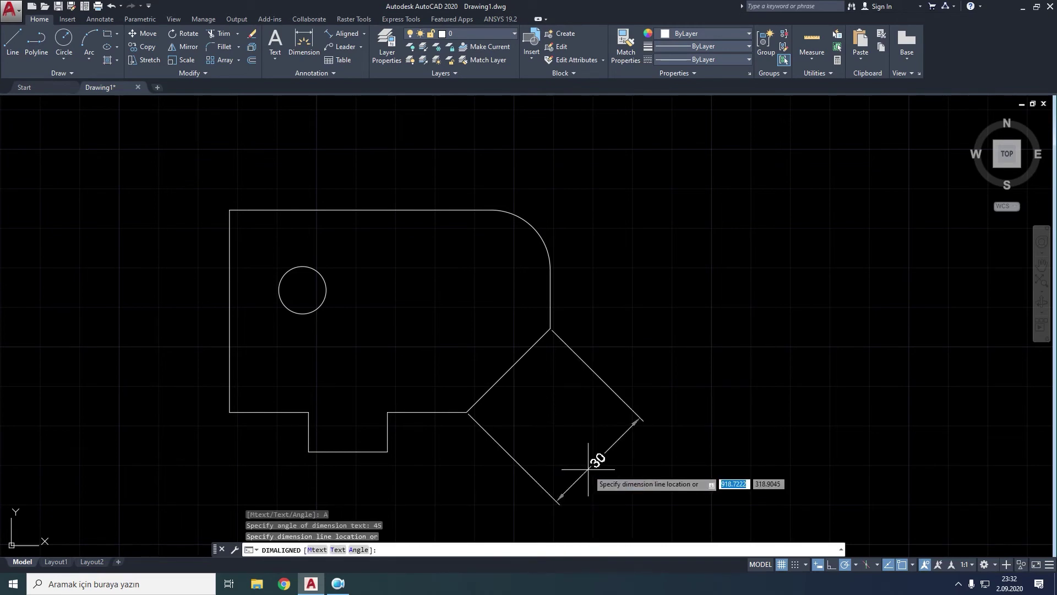
left_click(573, 435)
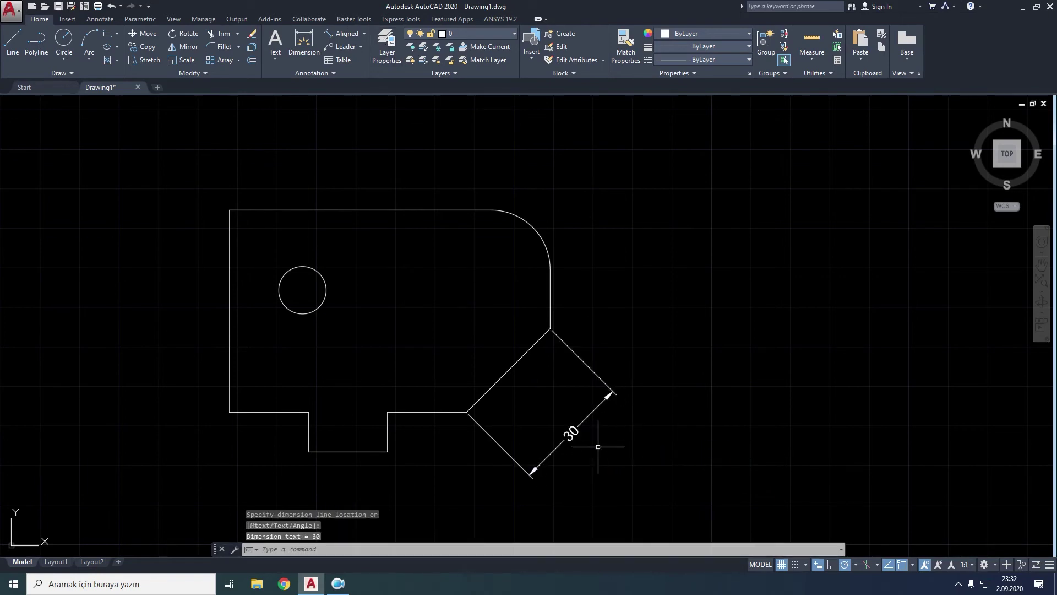
left_click(573, 439)
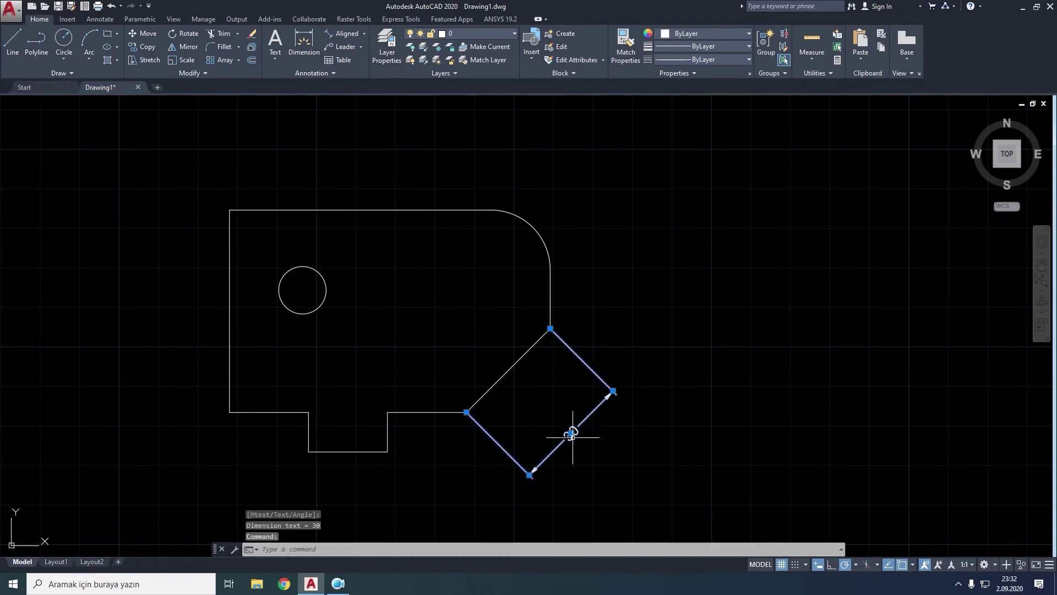
key("Delete")
- Place an aligned chamfer dimension with a 60° text angle, then window-select and delete it
left_click(337, 34)
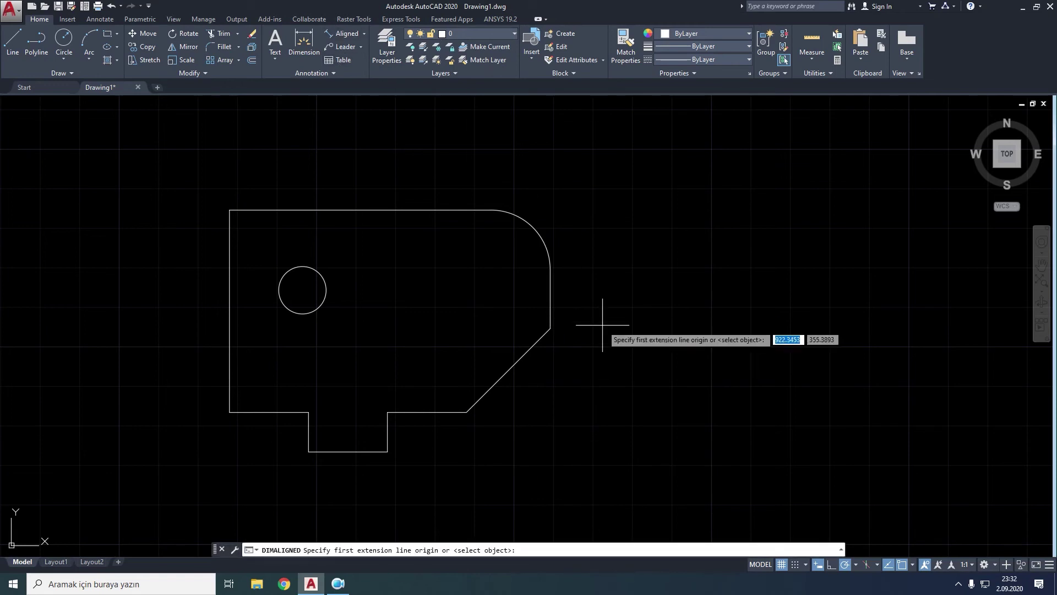
key("Return")
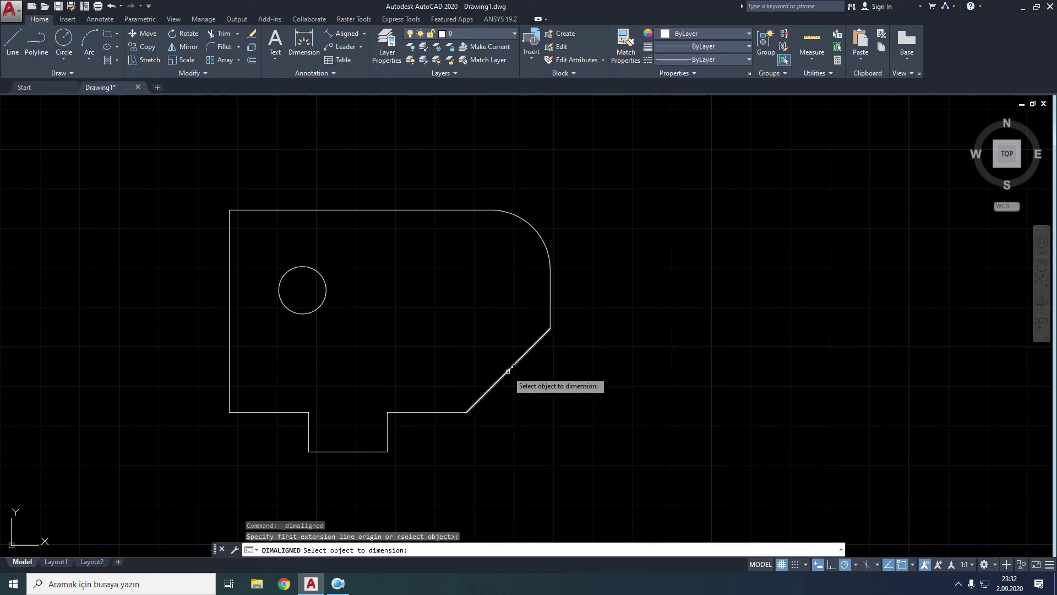
left_click(508, 370)
right_click(555, 389)
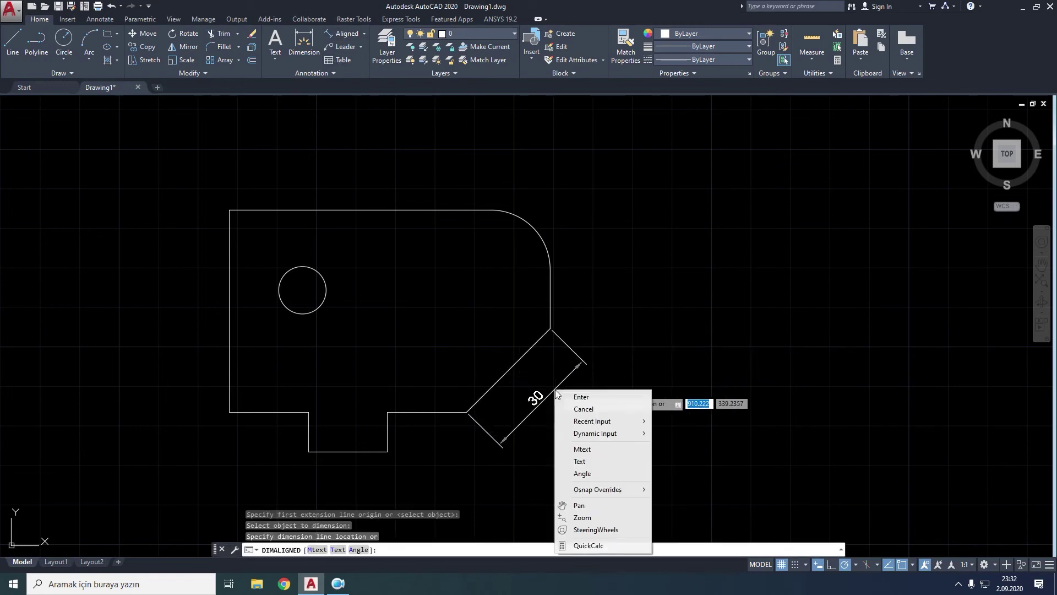
left_click(583, 473)
key("Return")
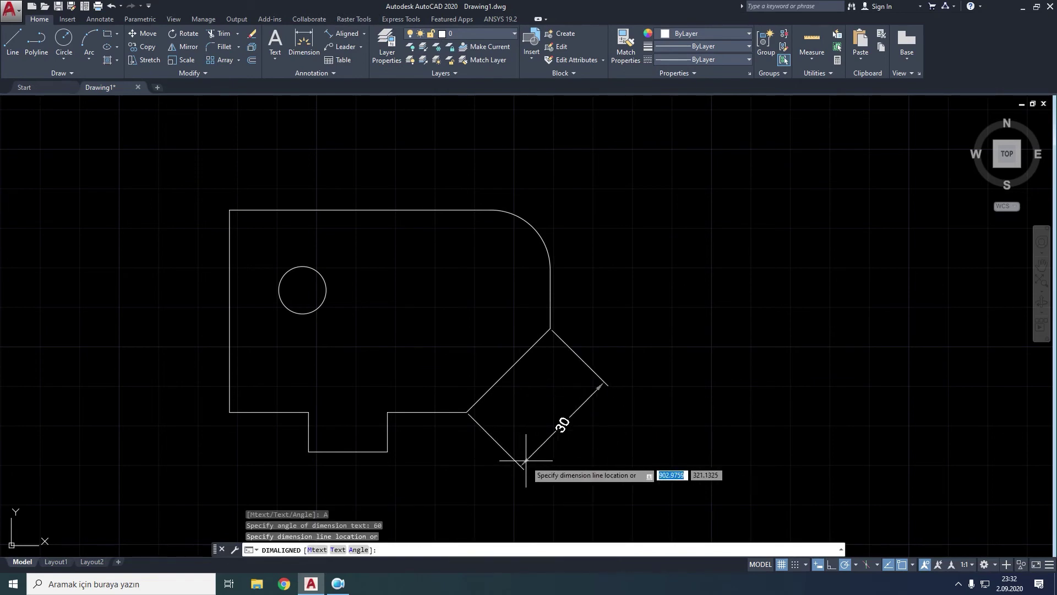
left_click(548, 426)
scroll(548, 424, "up", 2)
scroll(548, 424, "up", 2)
left_click(688, 267)
left_click(623, 361)
key("Delete")
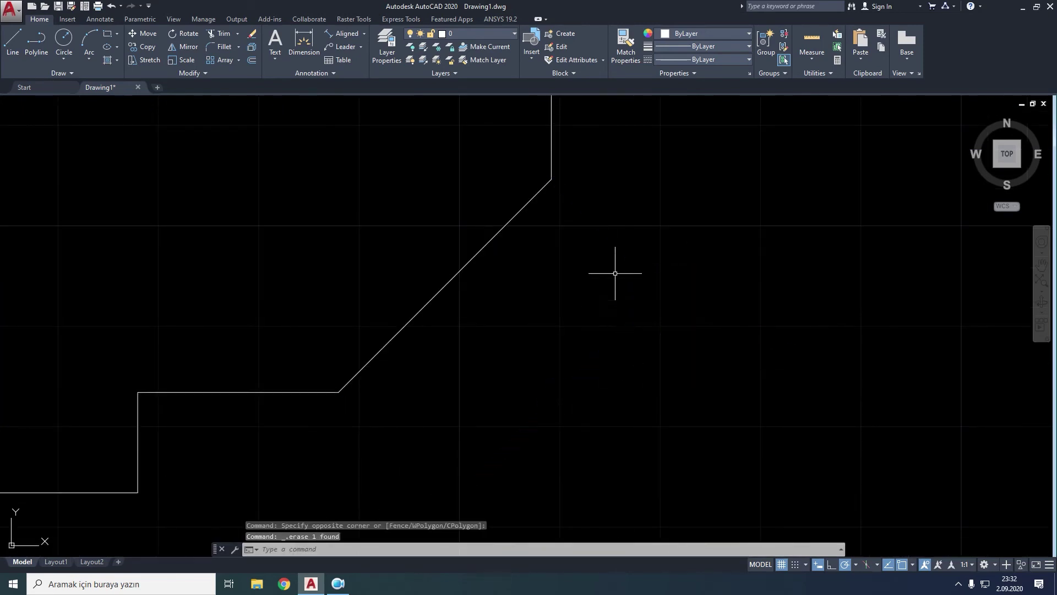
- Place a 135° angular dimension between the horizontal and diagonal edges, then delete it
left_click(364, 34)
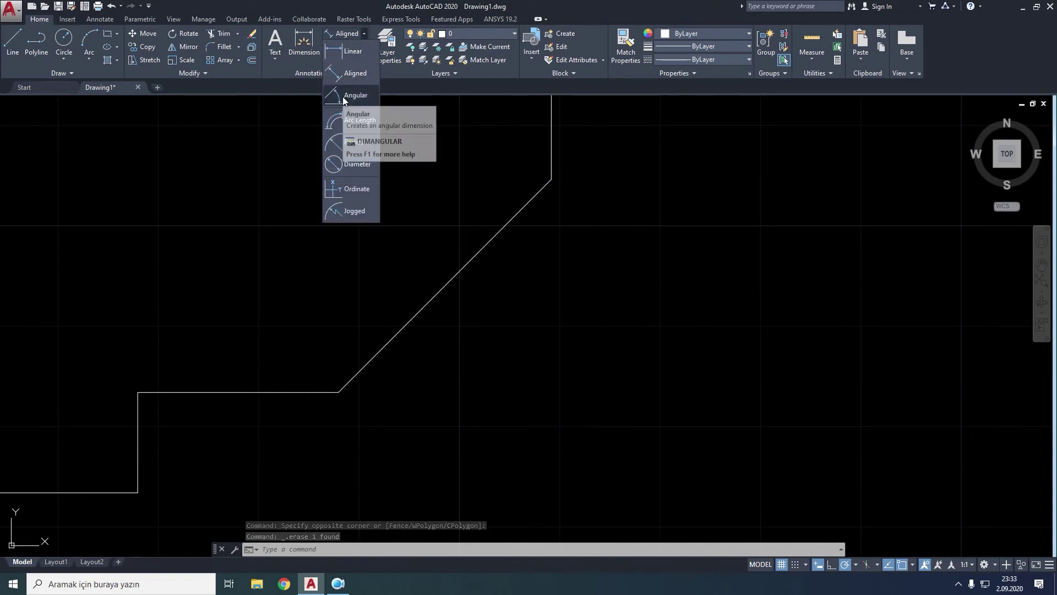
mouse_move(350, 96)
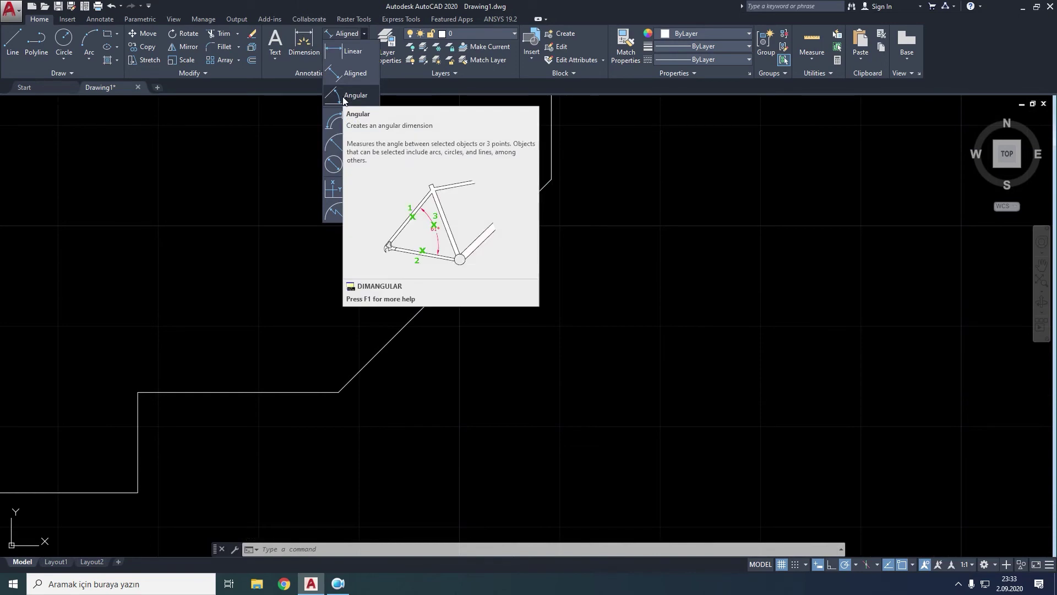
left_click(343, 98)
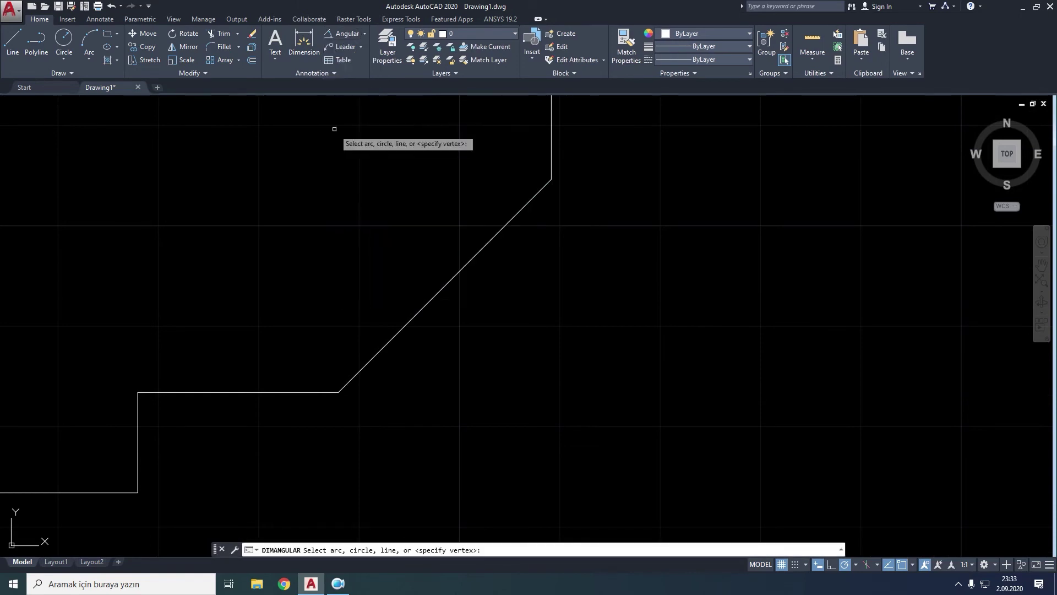
left_click(315, 393)
left_click(364, 365)
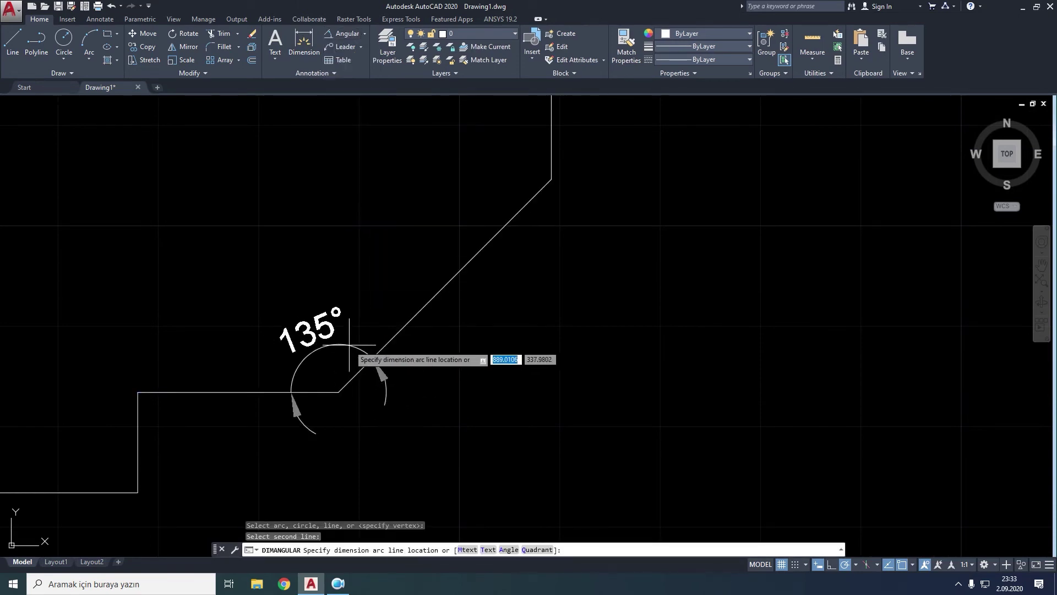
middle_click_drag(331, 319, 436, 347)
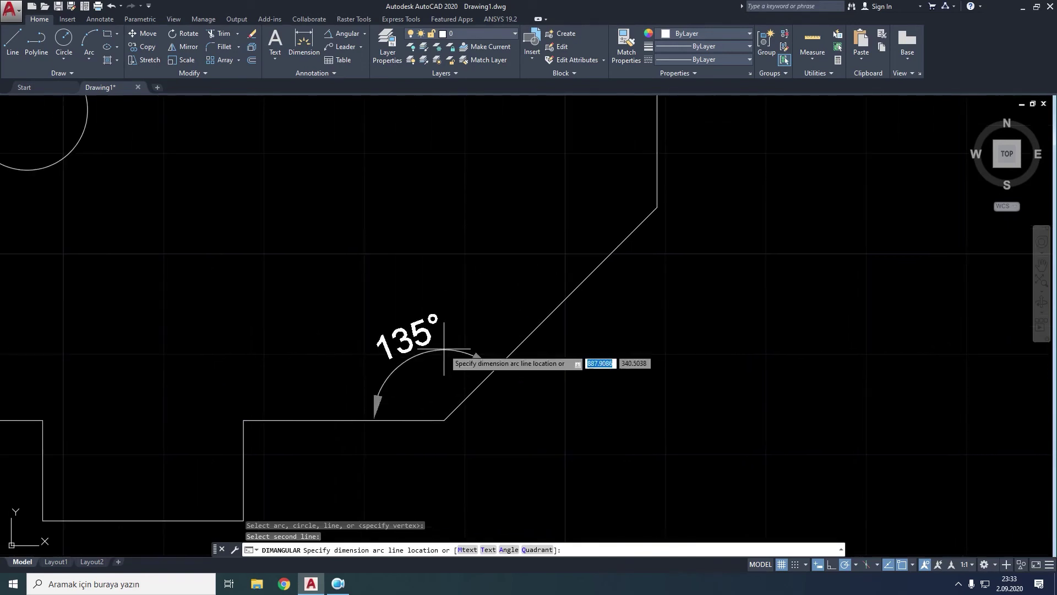
left_click(419, 354)
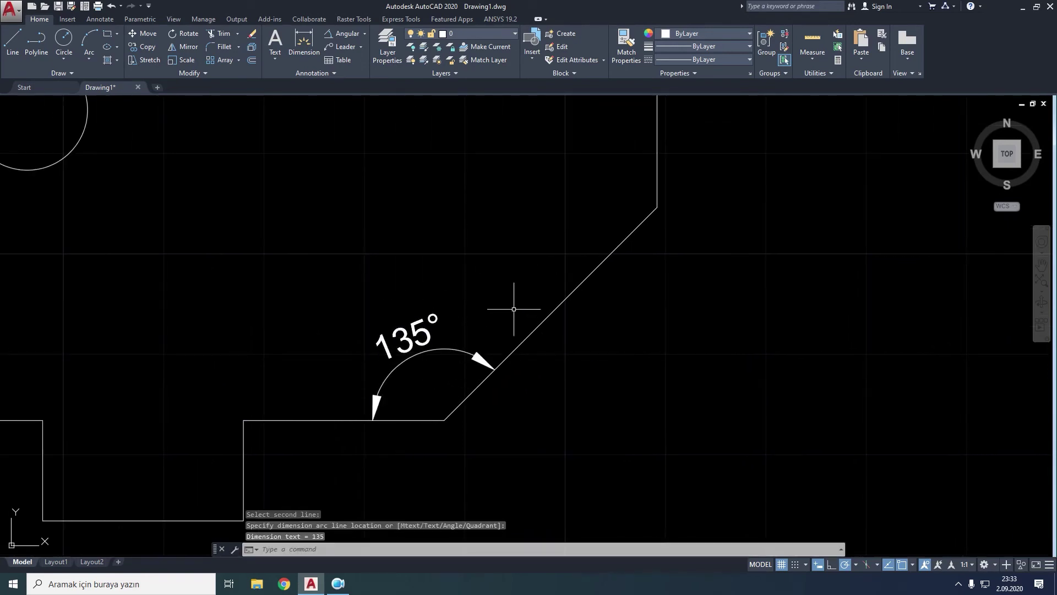
left_click(473, 299)
left_click(401, 358)
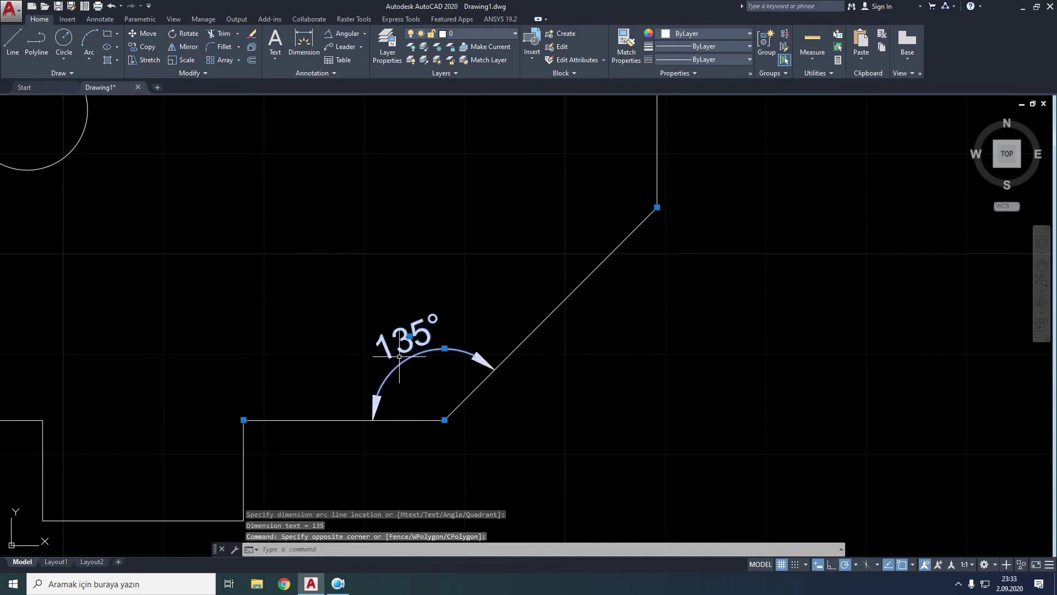
key("Delete")
- Place another 135° angle from the diagonal to the horizontal edge, then delete it
left_click(331, 34)
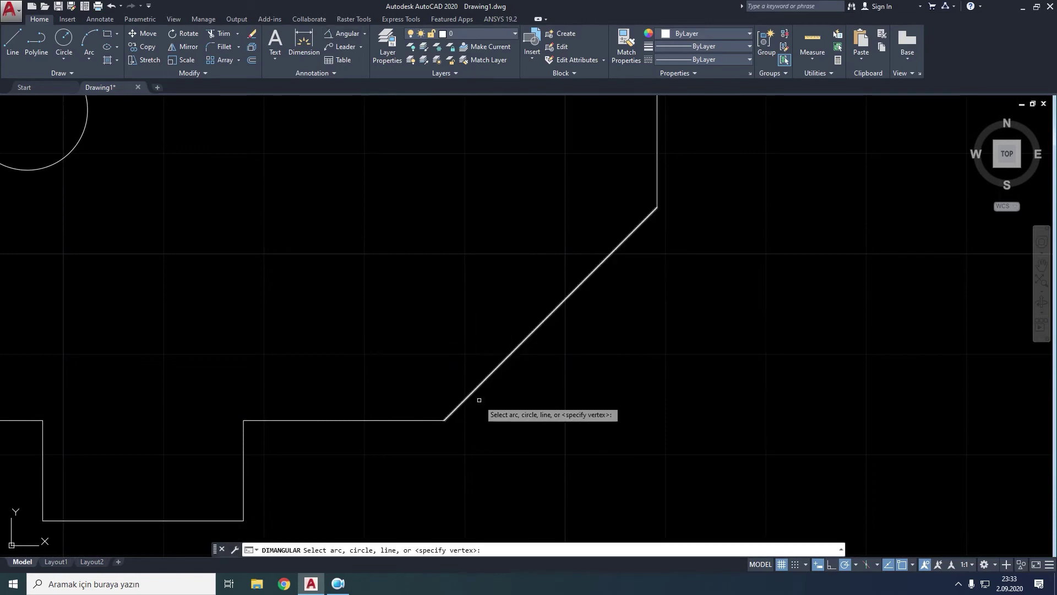
left_click(452, 412)
left_click(422, 420)
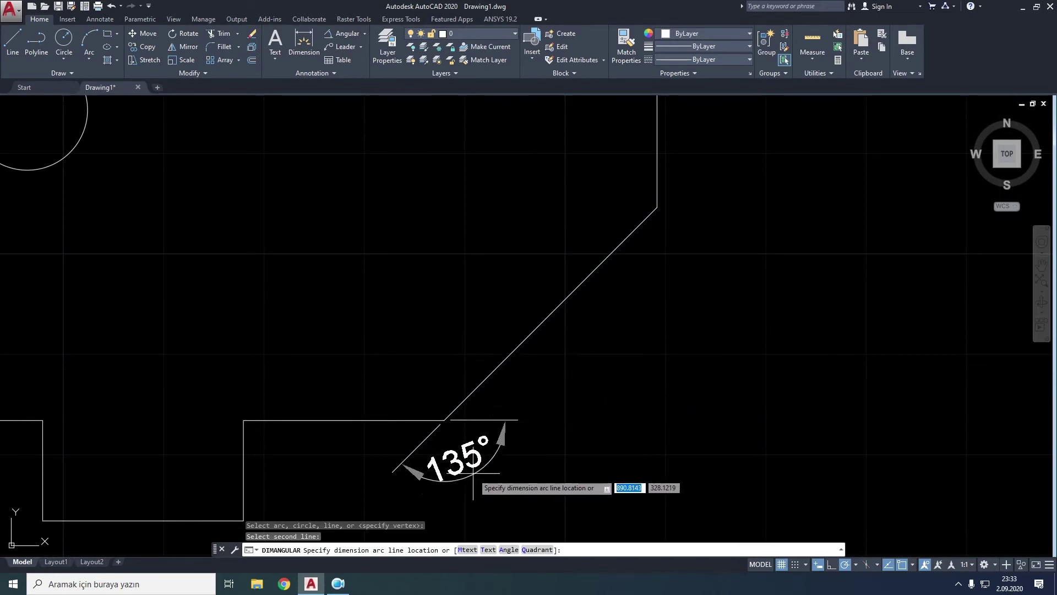
left_click(392, 368)
left_click(460, 314)
left_click(354, 365)
key("Delete")
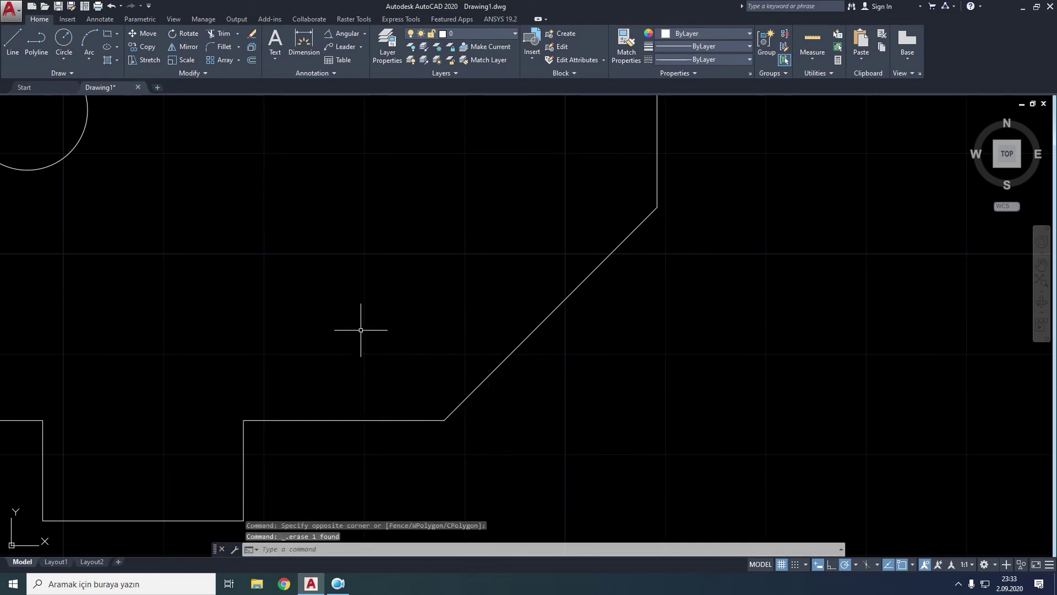
- Cancel a 45° angular dimension preview at the chamfer and restart DIMANGULAR
left_click(344, 34)
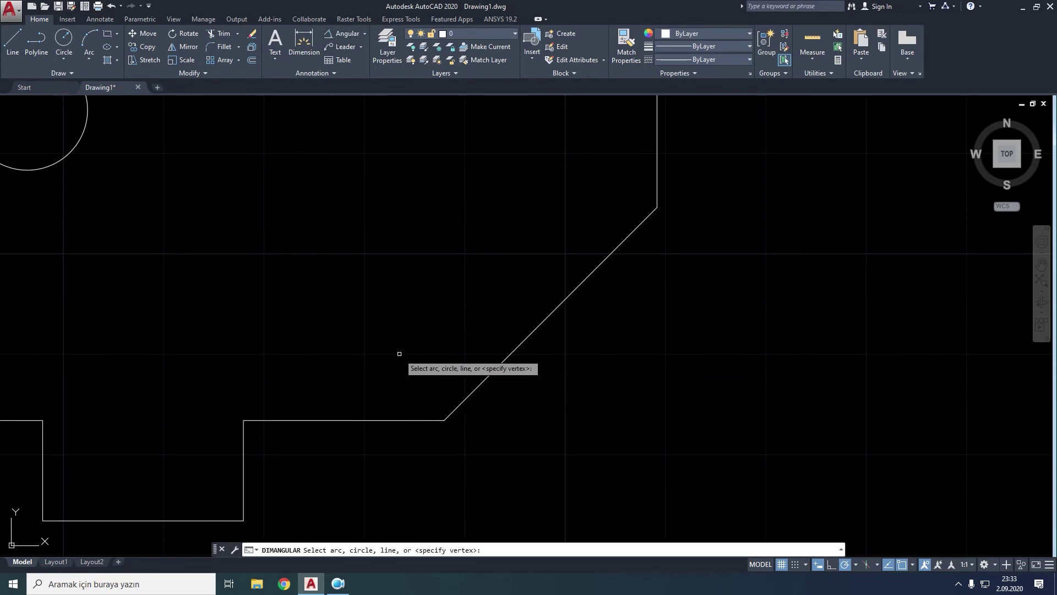
left_click(414, 420)
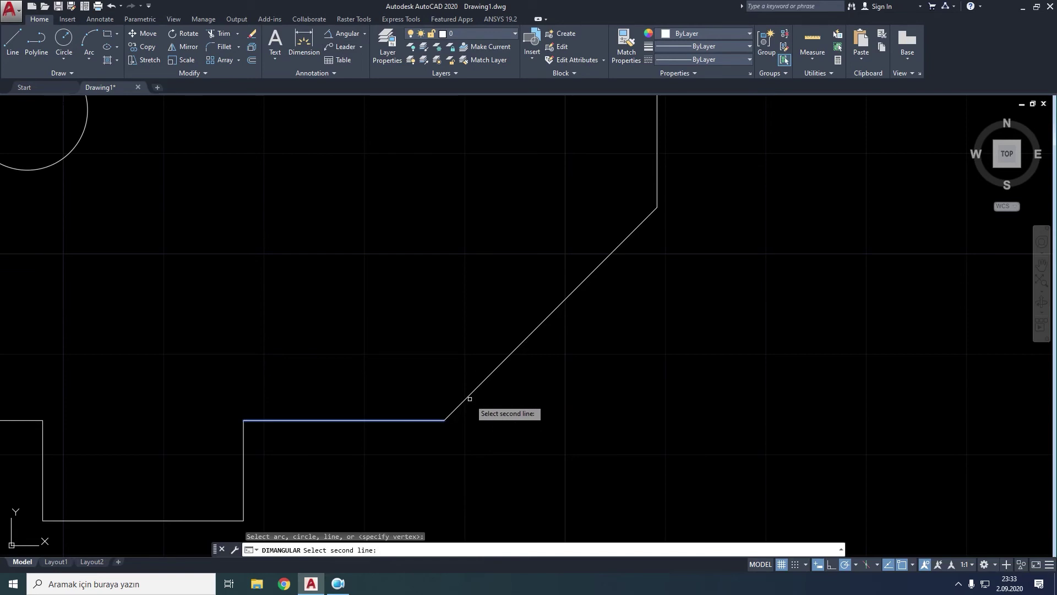
left_click(469, 399)
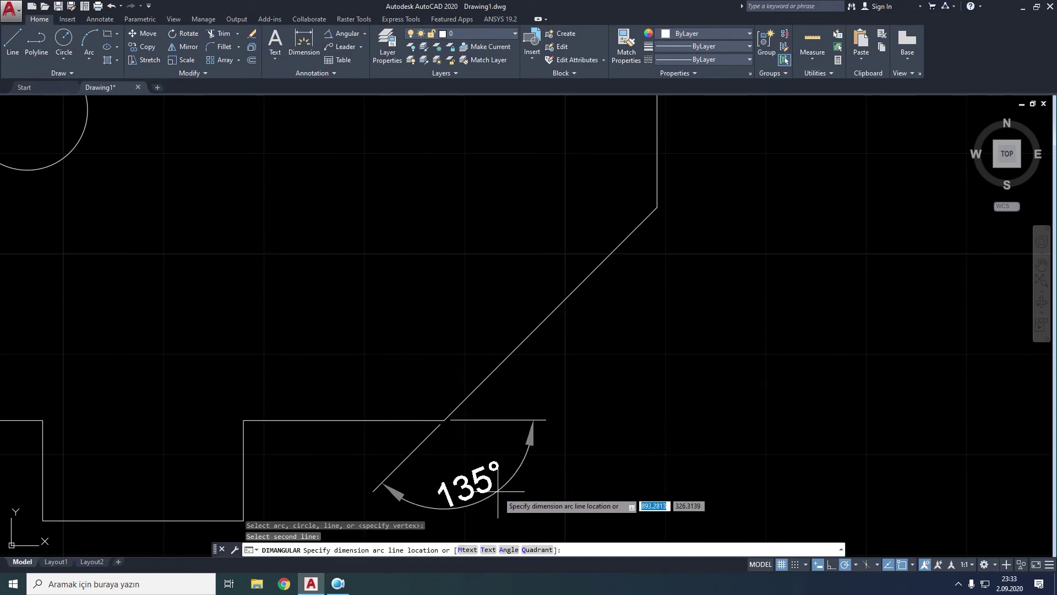
middle_click_drag(492, 466, 449, 345)
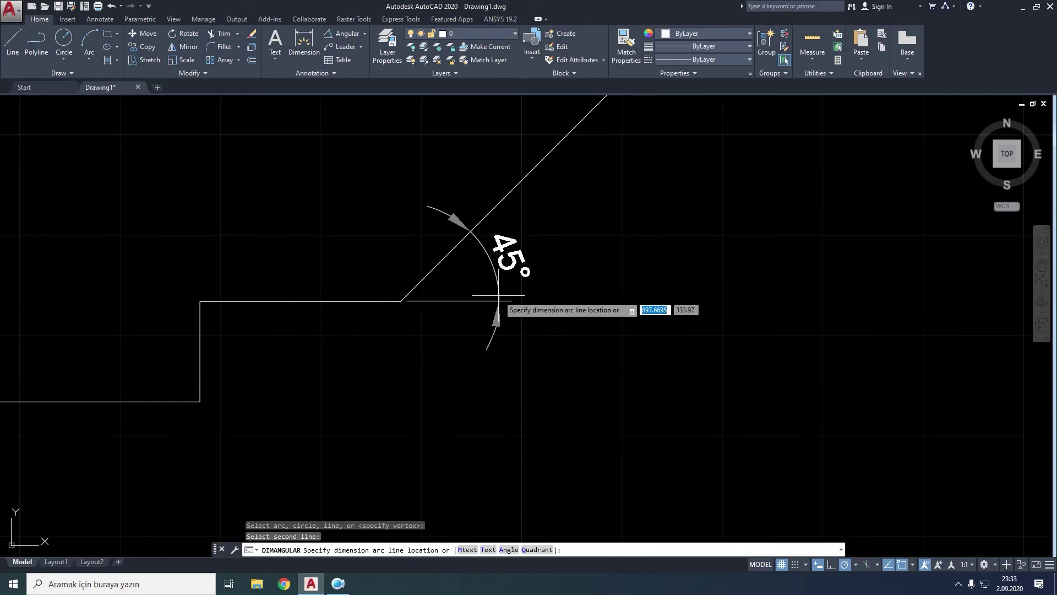
key("Escape")
left_click(343, 35)
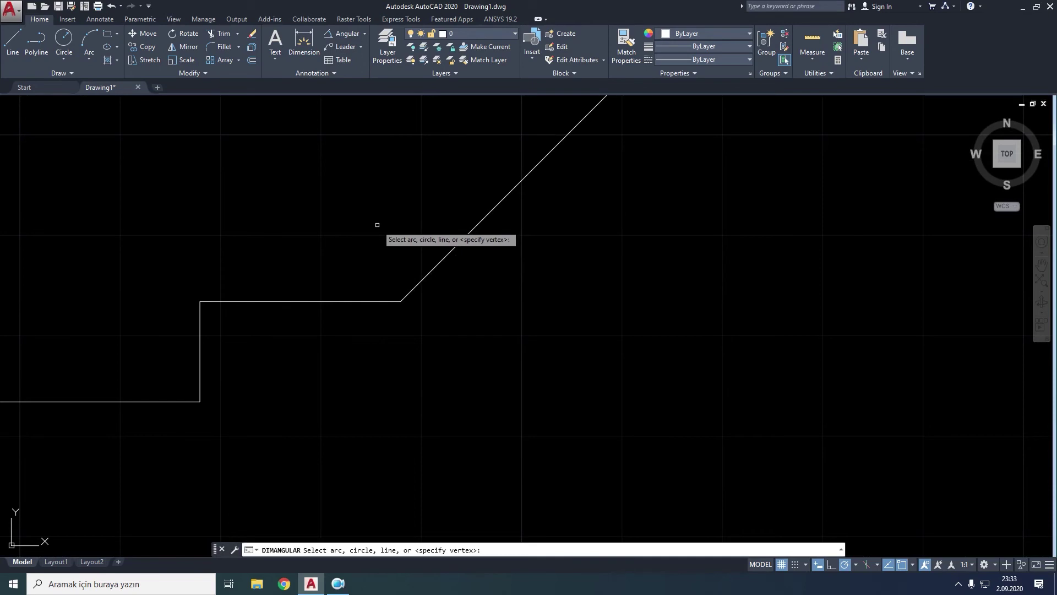
- Place a 225° three-point angle dimension at the chamfer corner, locked to a quadrant
key("Return")
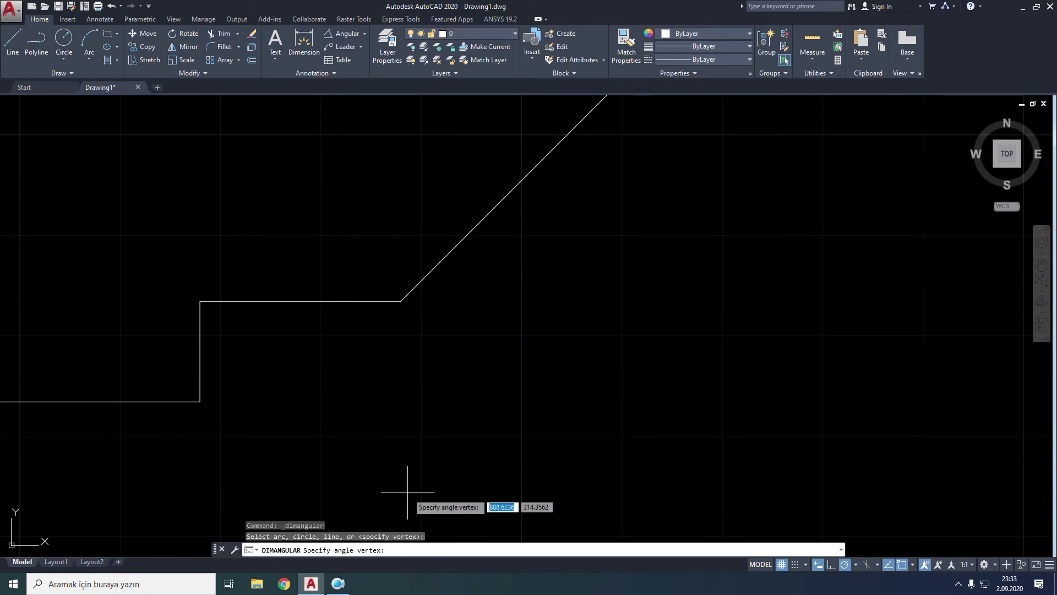
middle_click_drag(420, 329, 405, 403)
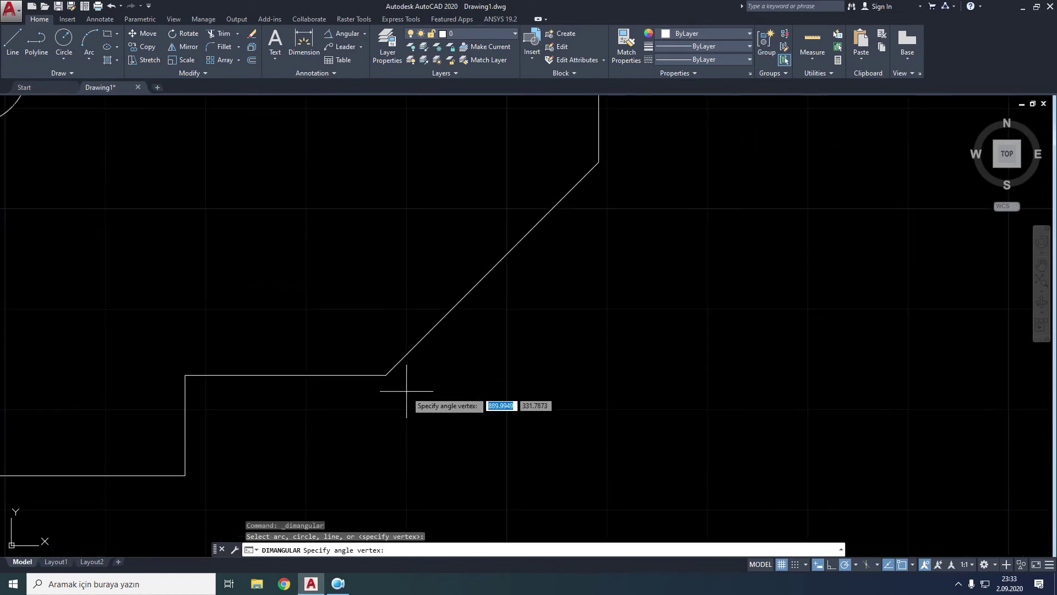
left_click(386, 375)
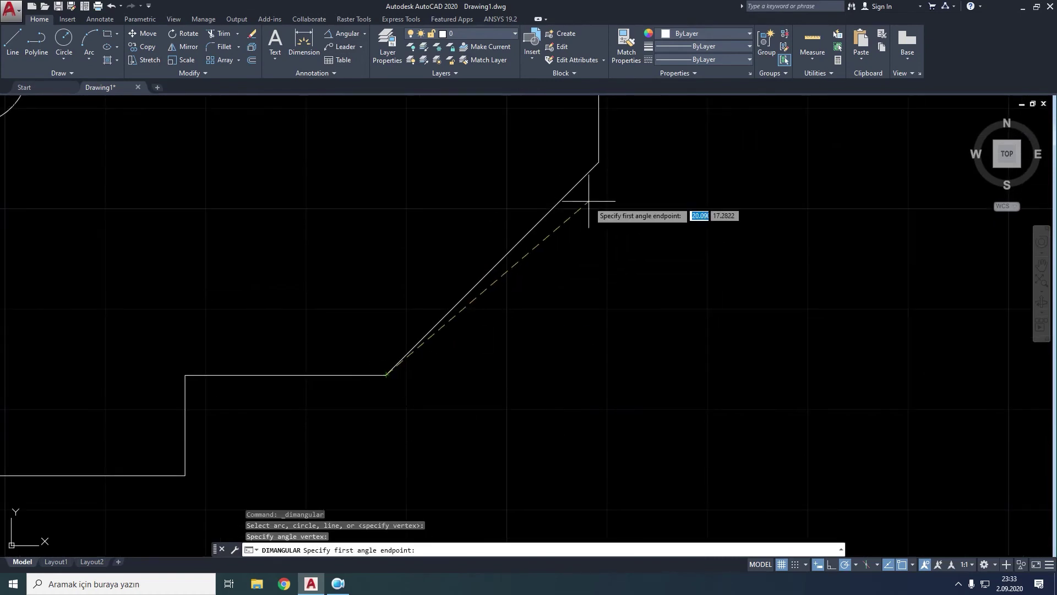
left_click(599, 162)
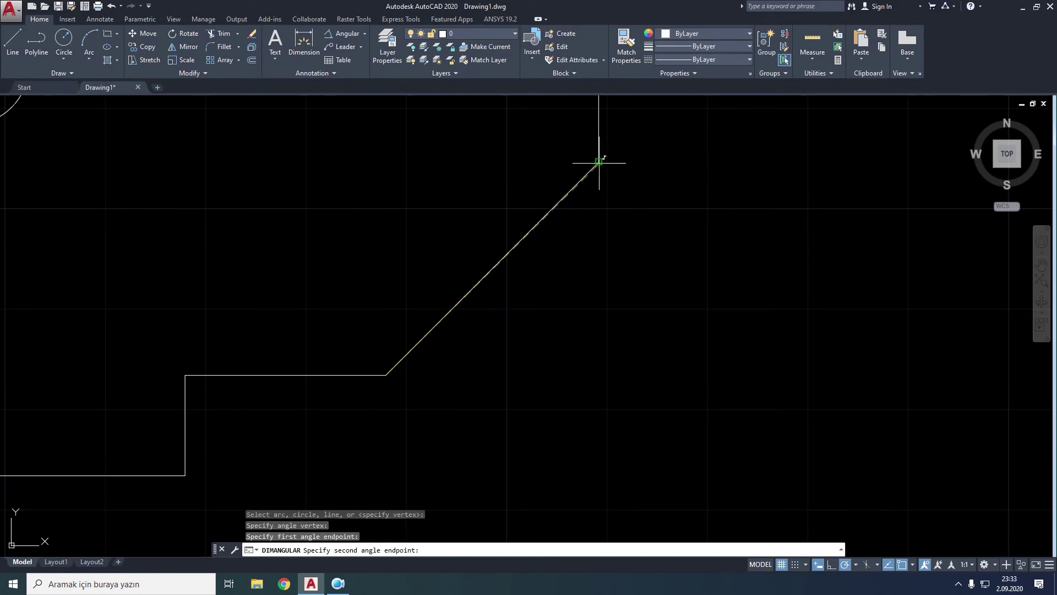
left_click(185, 375)
middle_click_drag(327, 424, 283, 296)
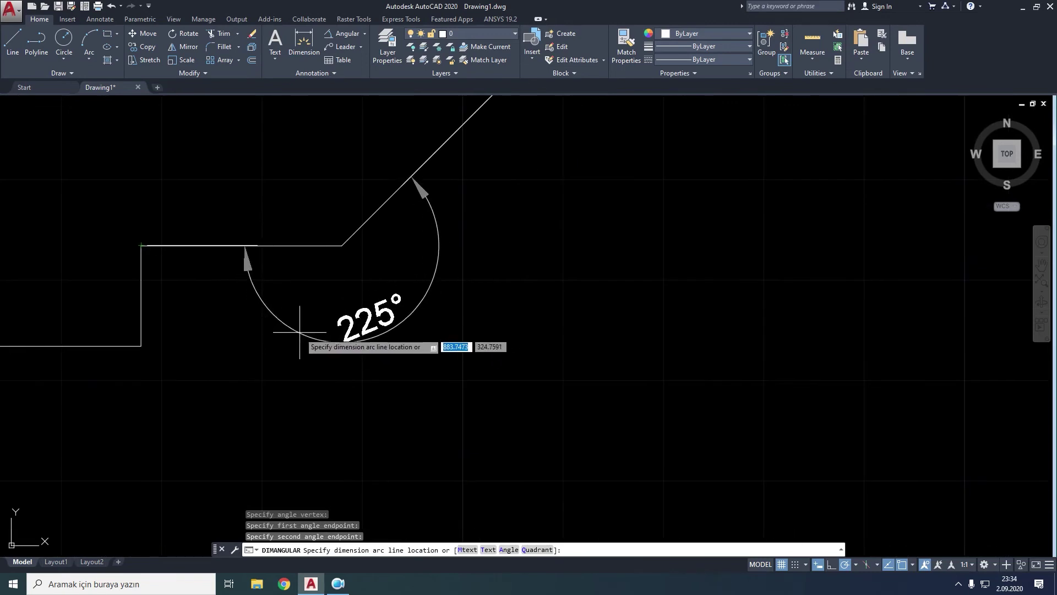
right_click(301, 333)
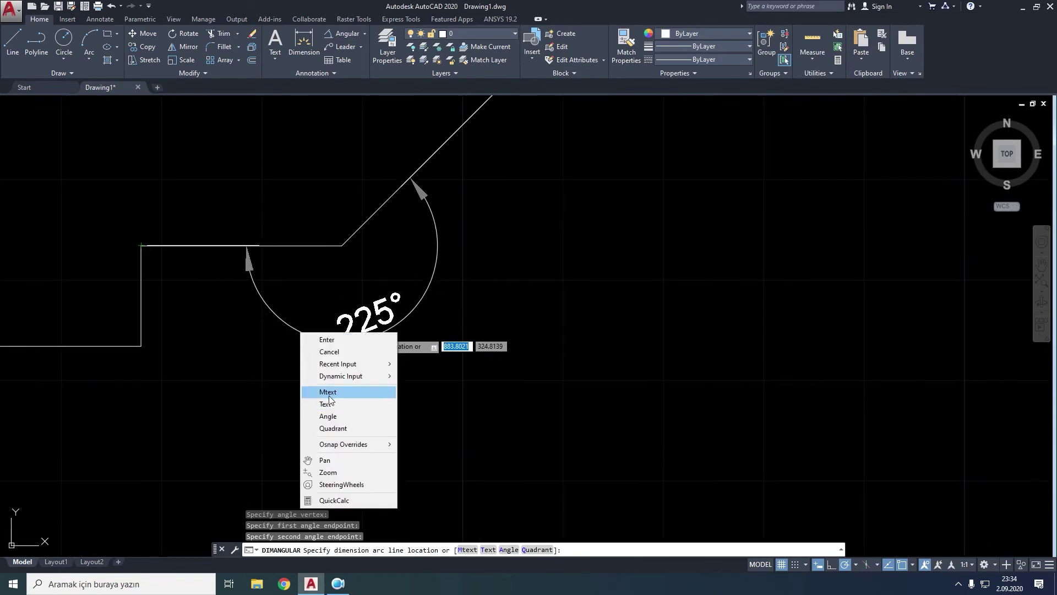
left_click(332, 429)
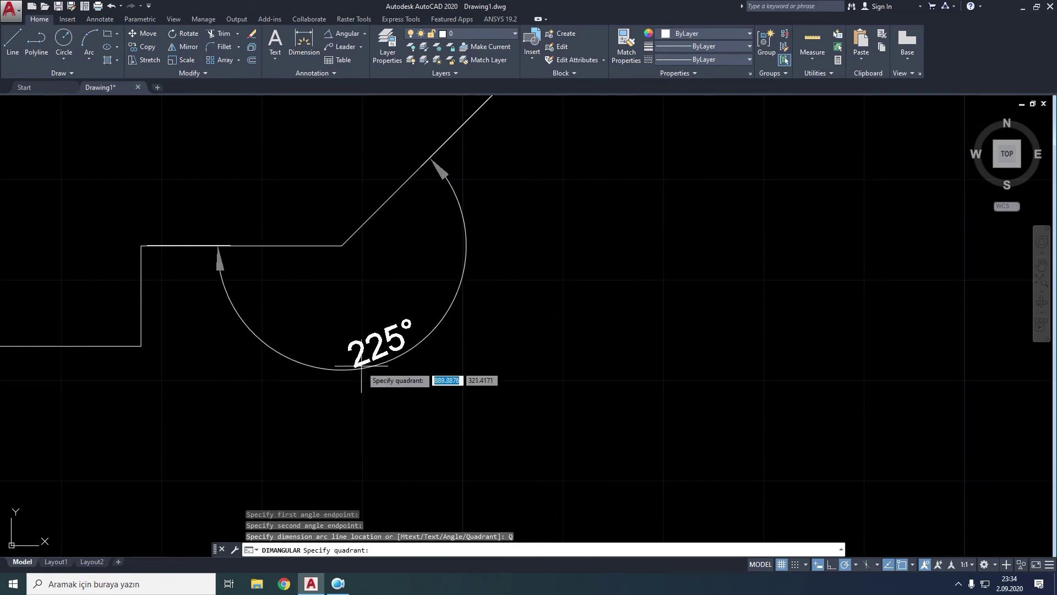
left_click(385, 341)
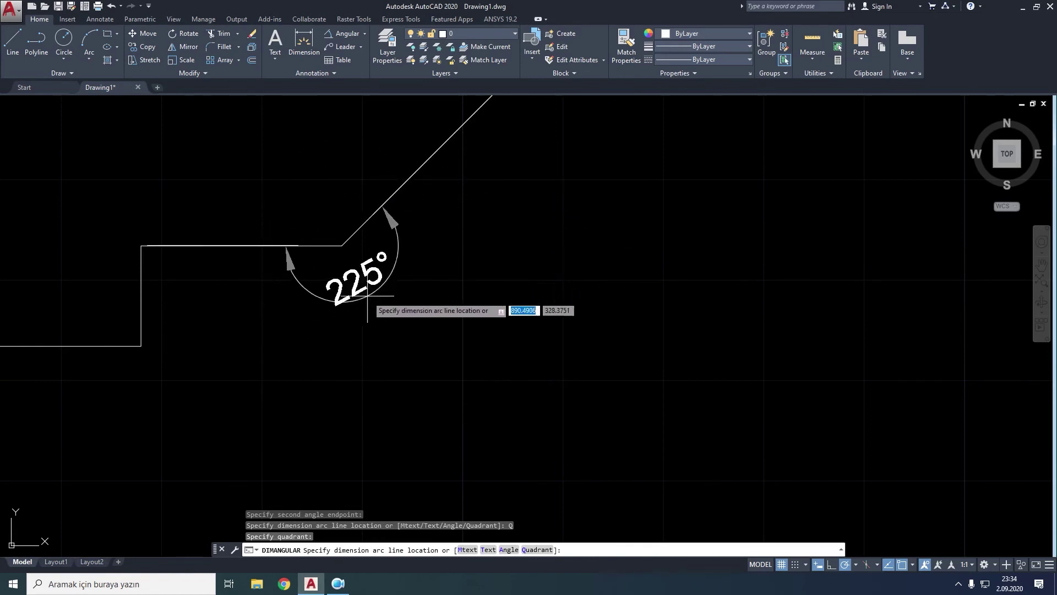
left_click(285, 307)
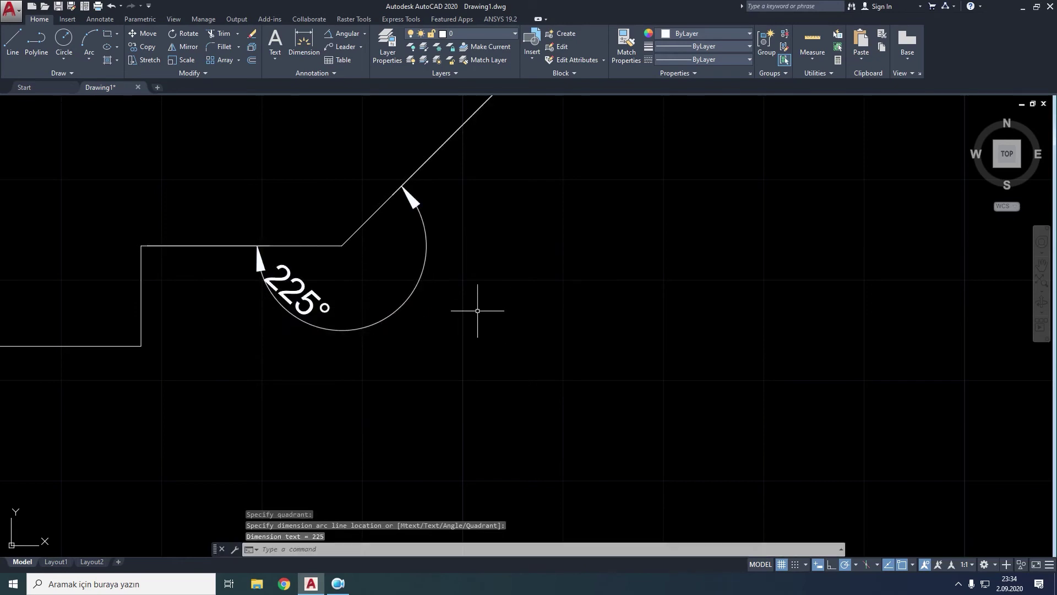
- Delete the 225° dimension and zoom out to show the whole plate
left_click(409, 297)
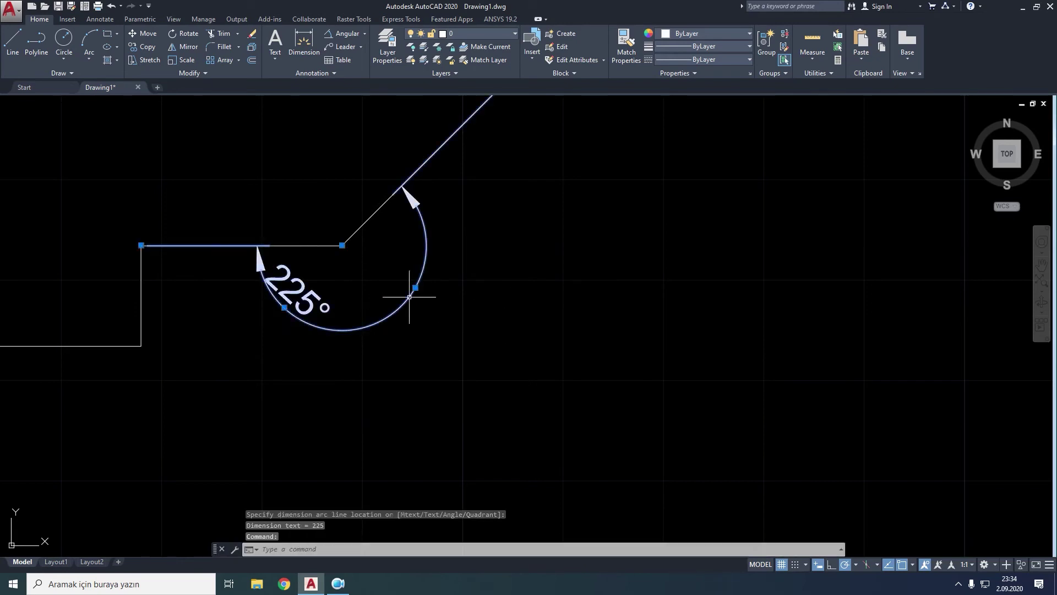
key("Delete")
scroll(331, 142, "down", 1)
scroll(333, 219, "down", 1)
scroll(418, 330, "down", 2)
scroll(409, 307, "down", 1)
middle_click_drag(385, 279, 372, 294)
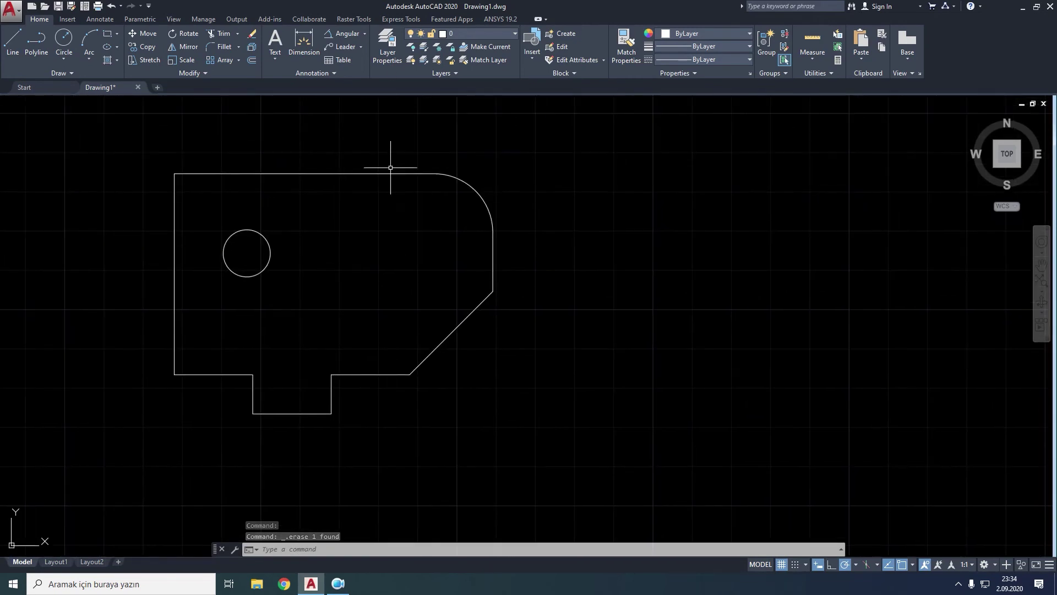
left_click(364, 34)
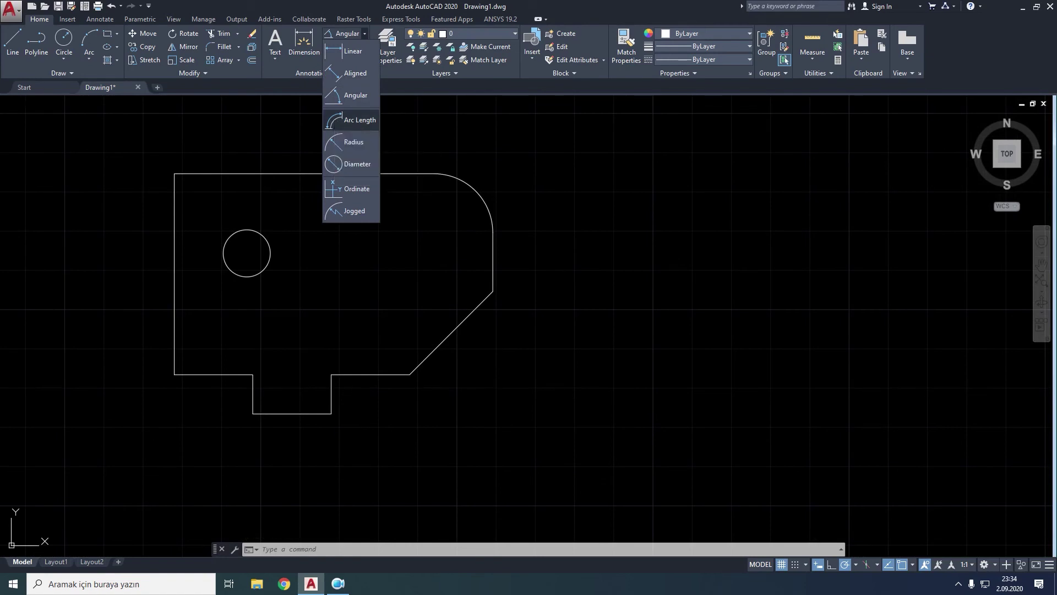
left_click(336, 122)
left_click(464, 179)
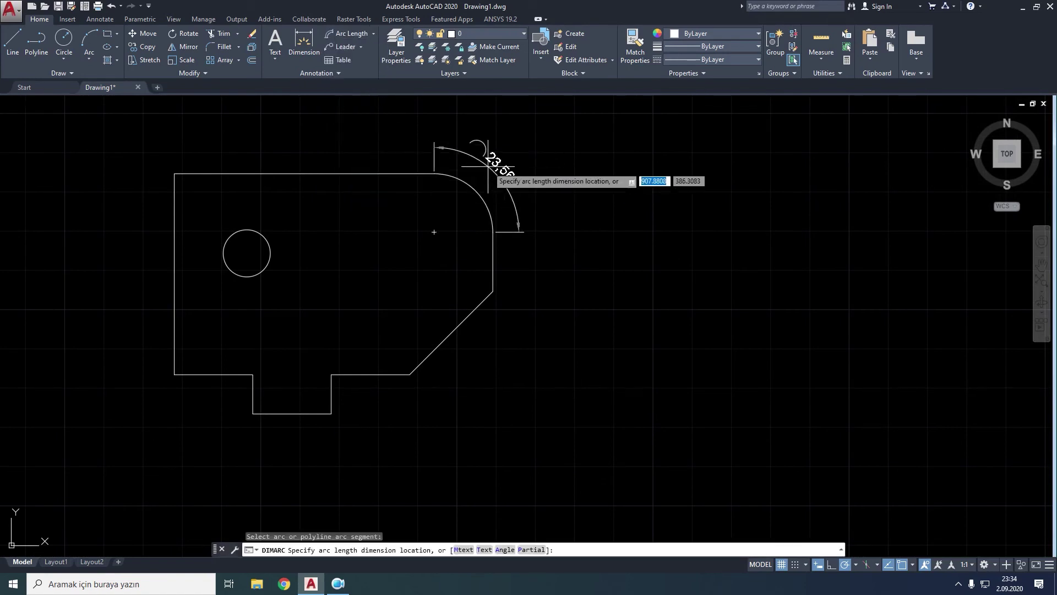
left_click(488, 166)
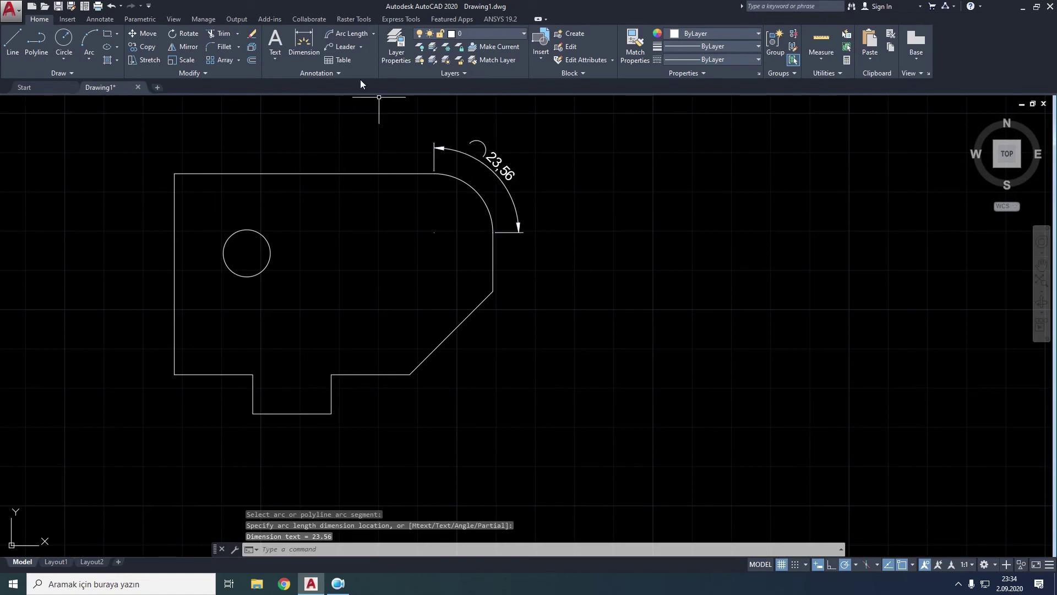
left_click(373, 34)
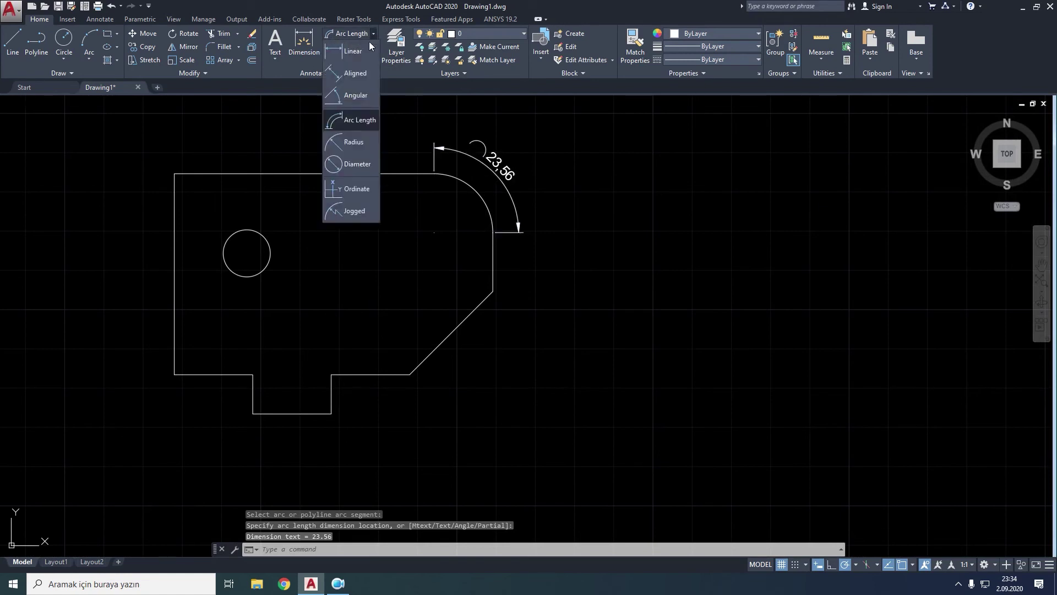
left_click(339, 77)
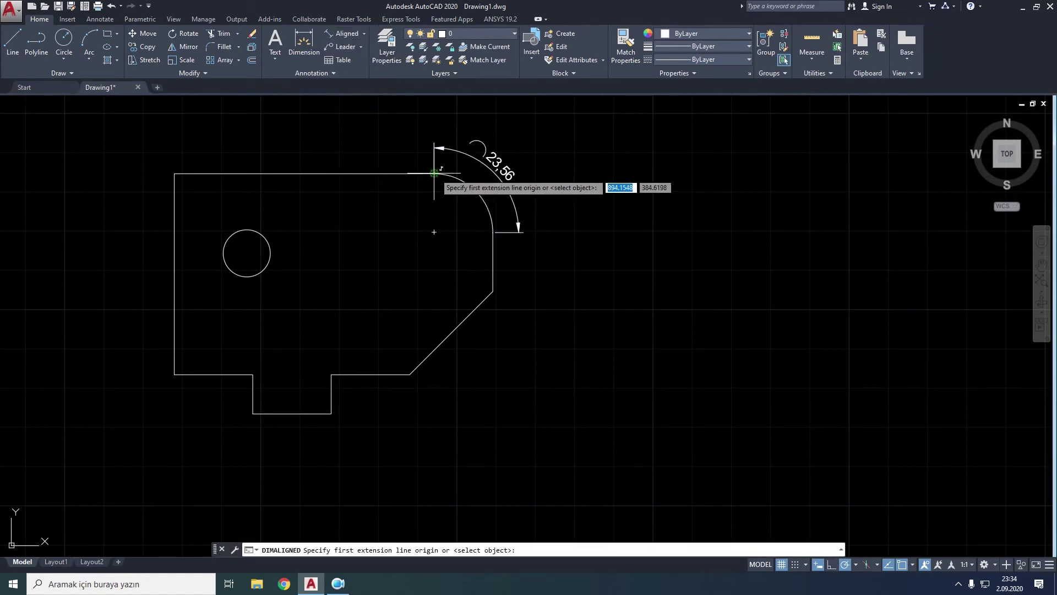
left_click(435, 174)
left_click(493, 232)
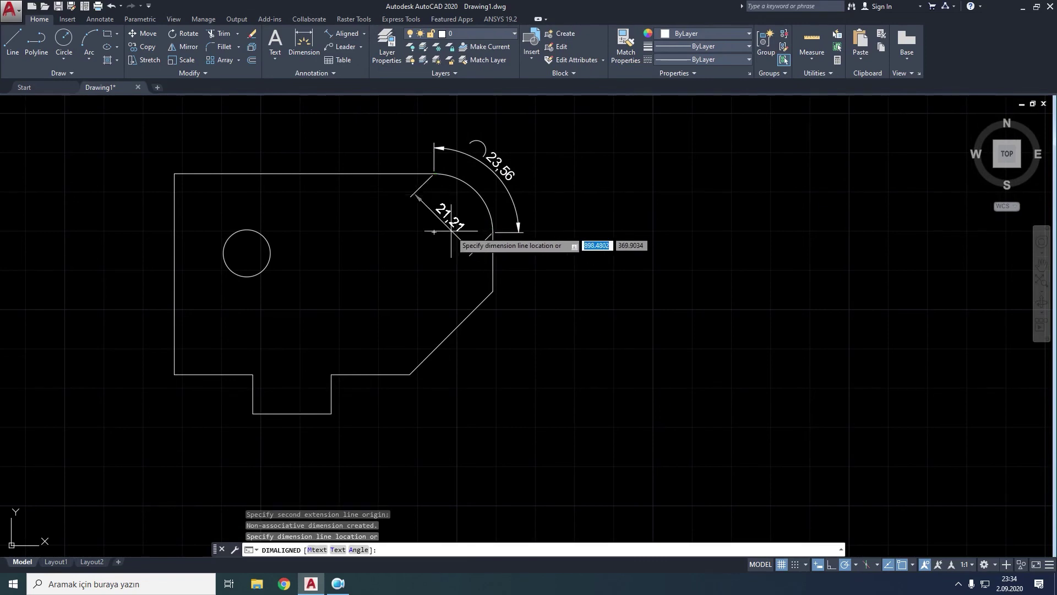
key("Escape")
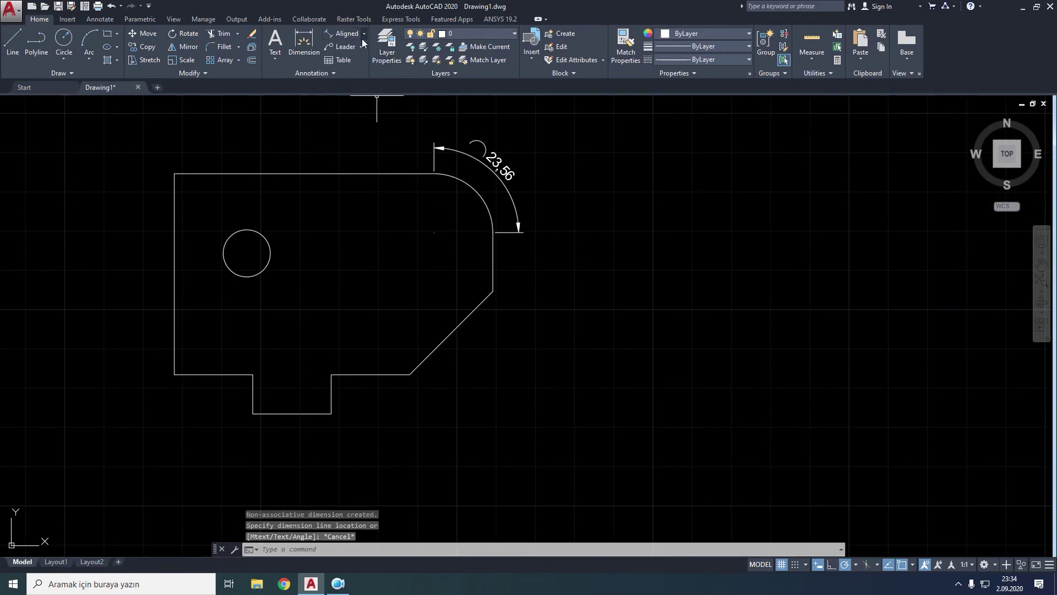
left_click(508, 188)
key("Delete")
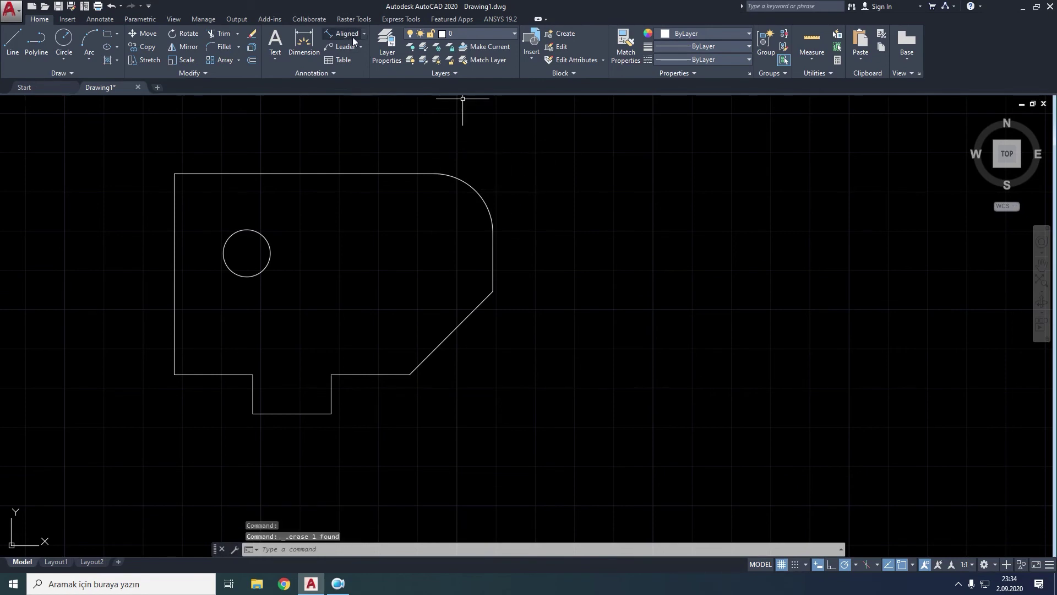
left_click(363, 34)
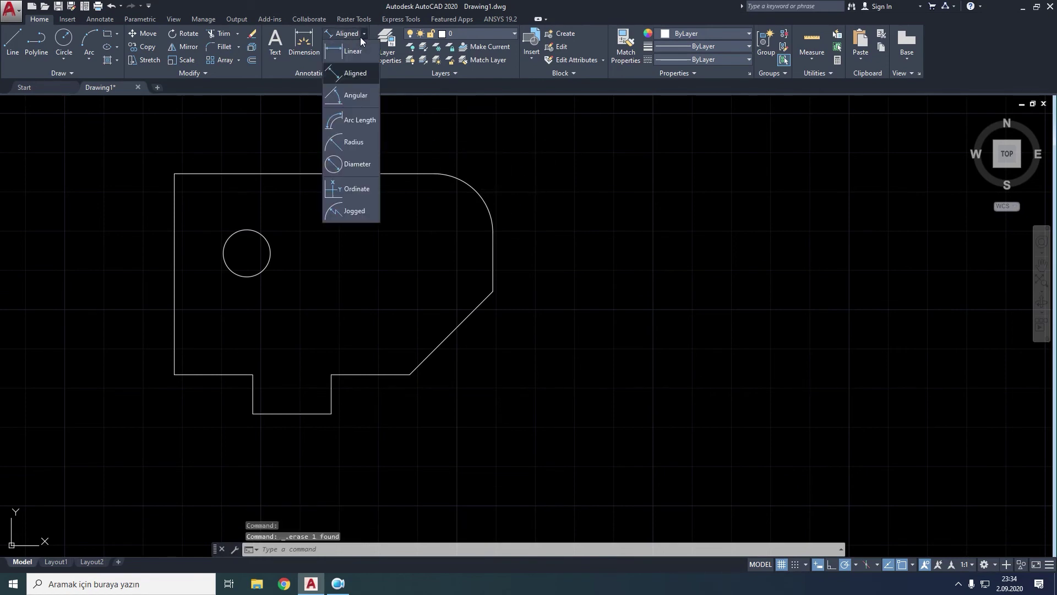
- Start an arc-length dimension on the top-right fillet, setting text angle 60°, then back to 0°
left_click(342, 121)
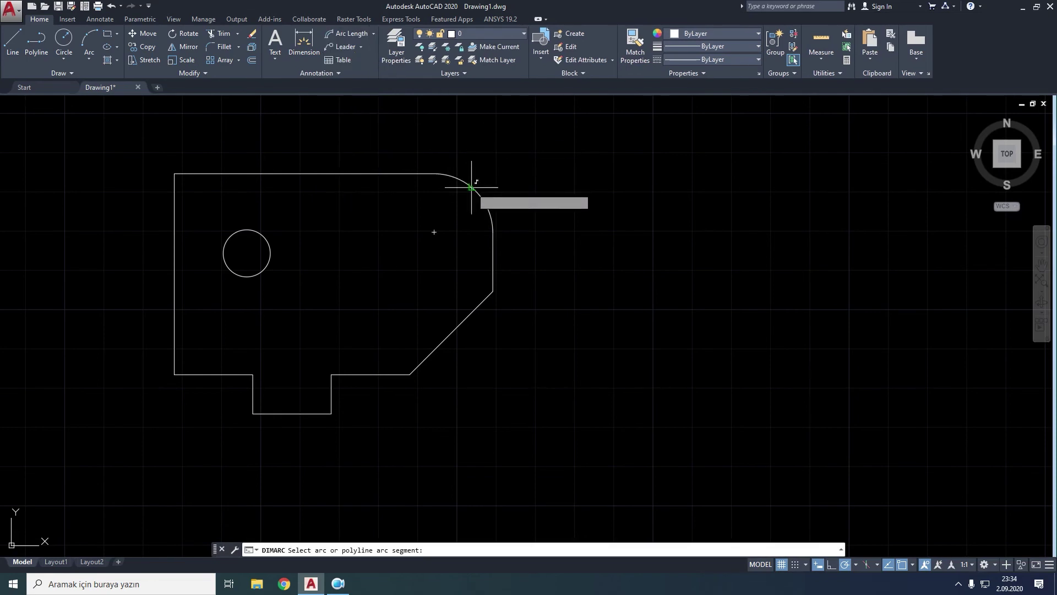
left_click(472, 187)
right_click(490, 174)
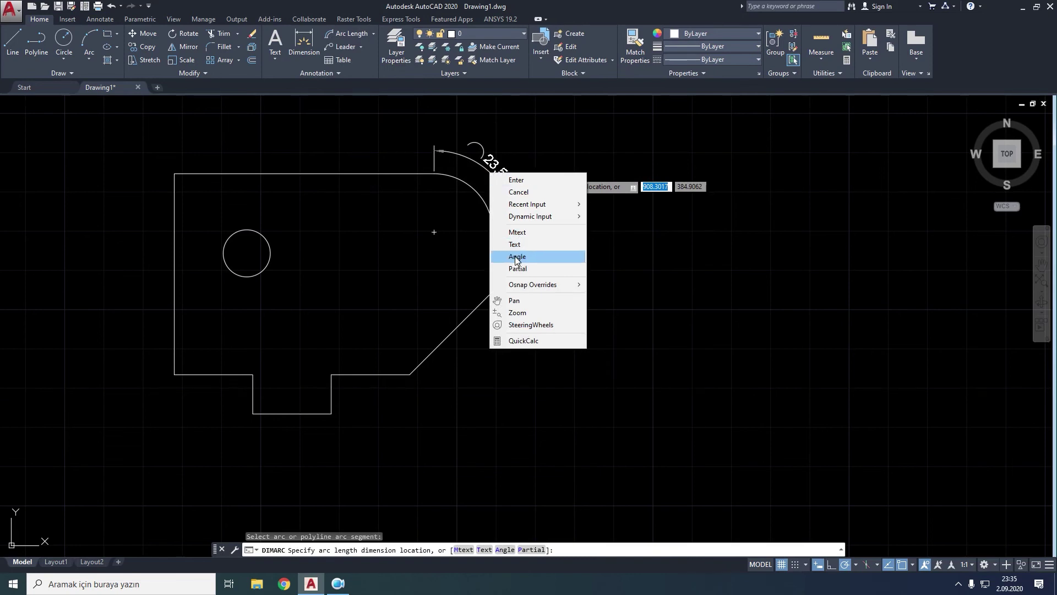
left_click(516, 257)
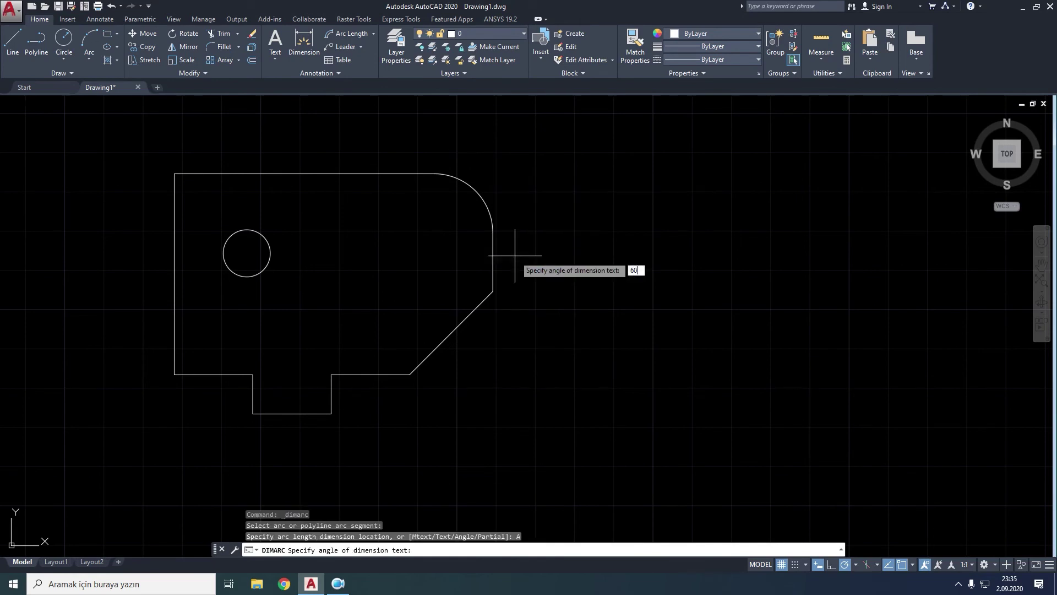
key("Return")
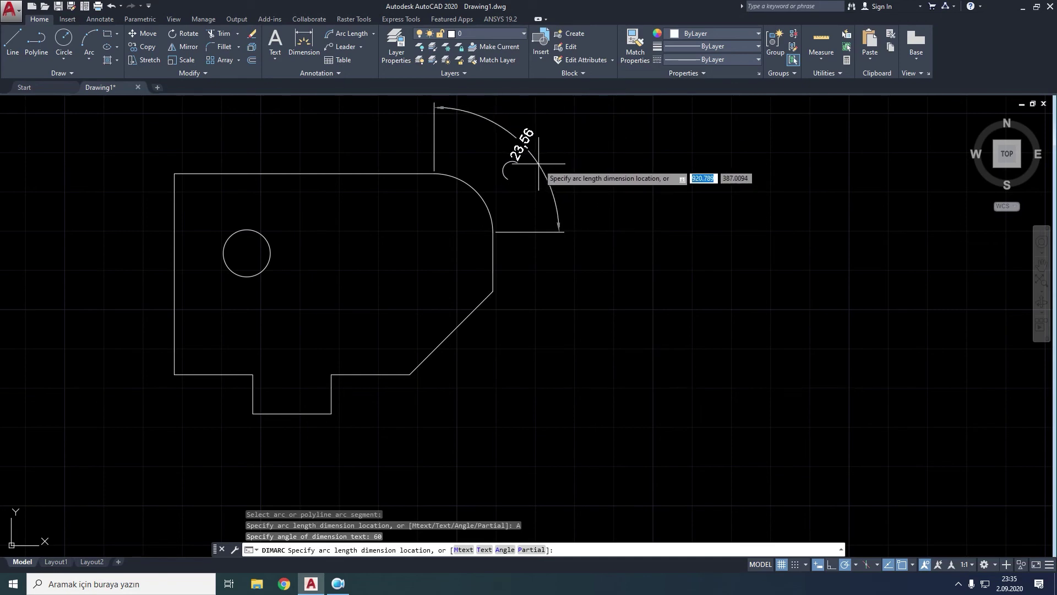
right_click(539, 164)
left_click(568, 249)
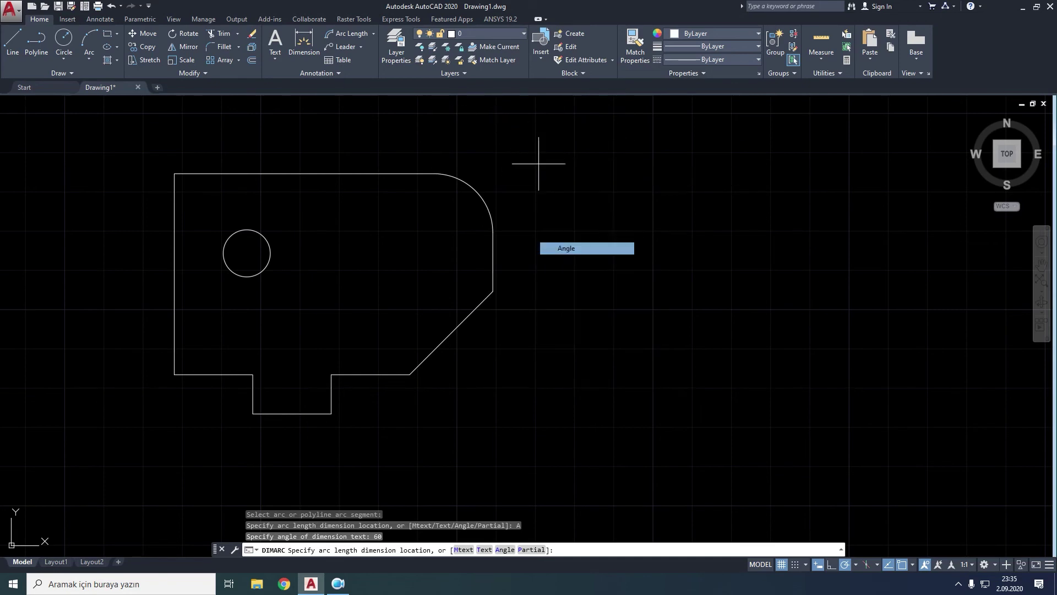
type("0")
key("Return")
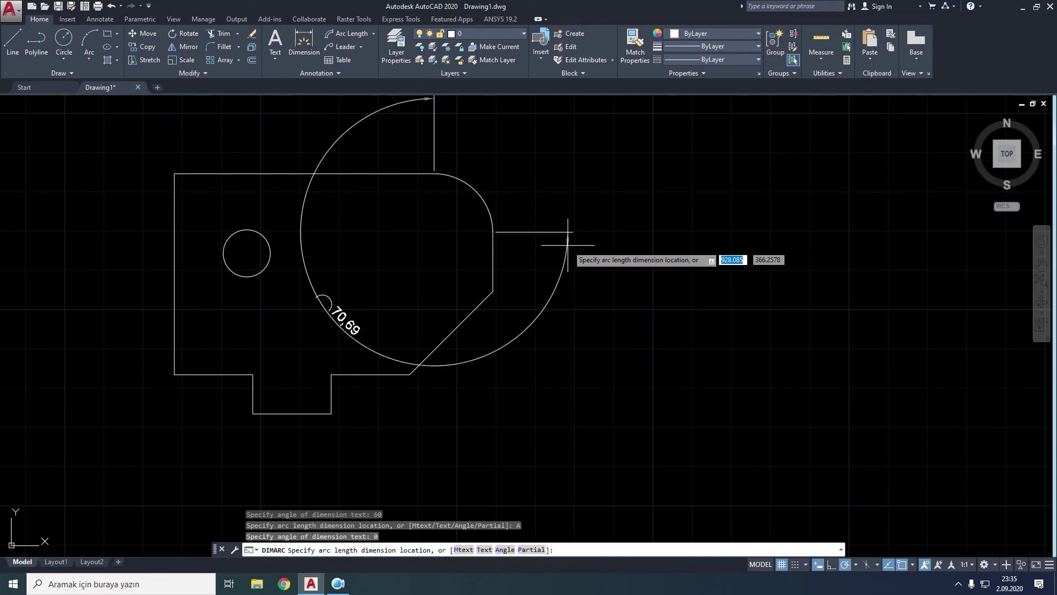
middle_click_drag(525, 190, 485, 214)
right_click(485, 214)
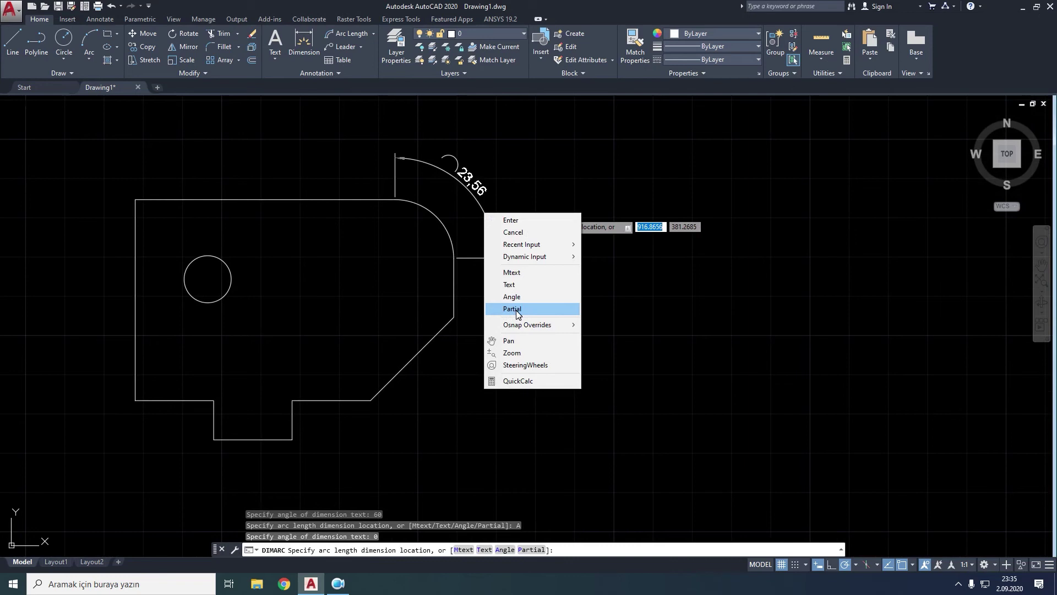
left_click(516, 309)
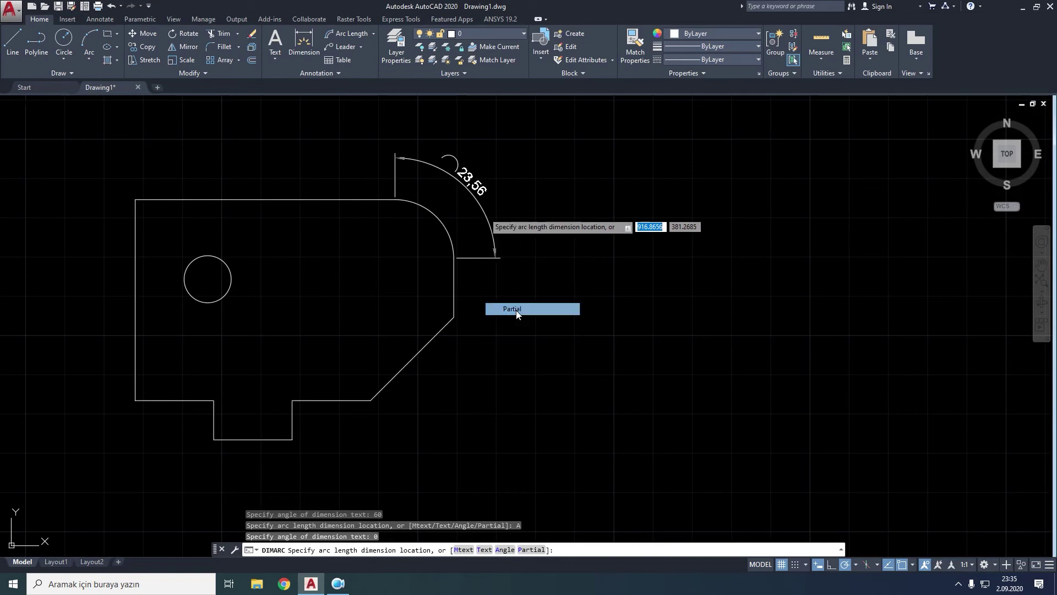
left_click(454, 258)
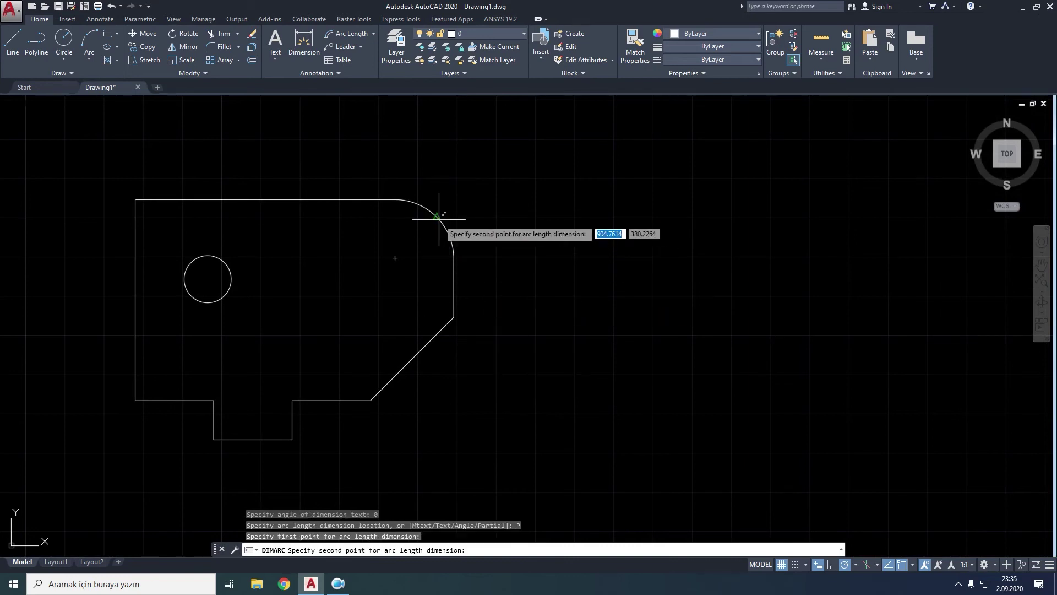
left_click(437, 218)
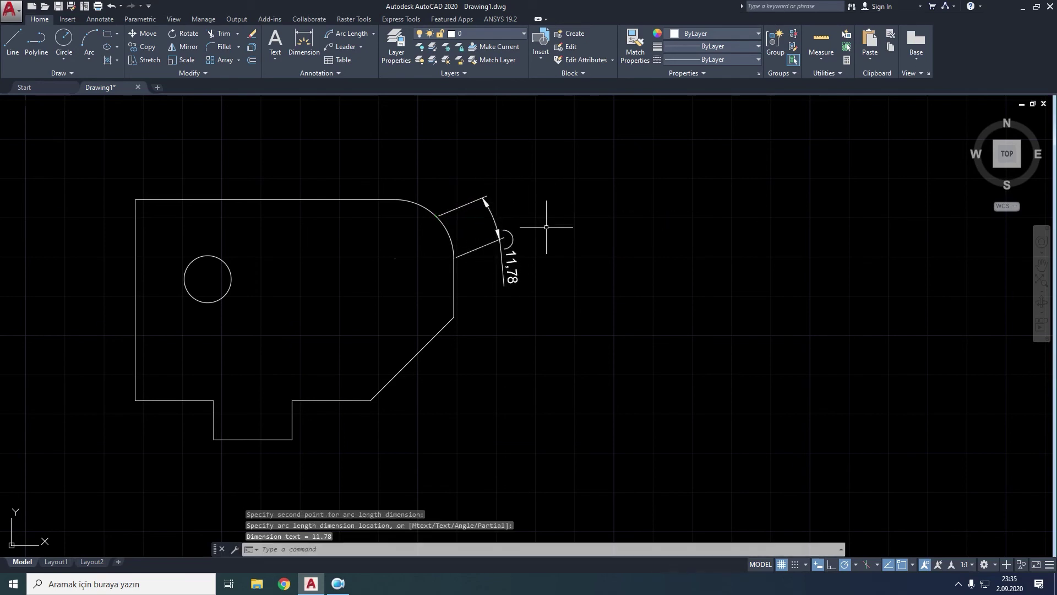
left_click(543, 165)
left_click(480, 256)
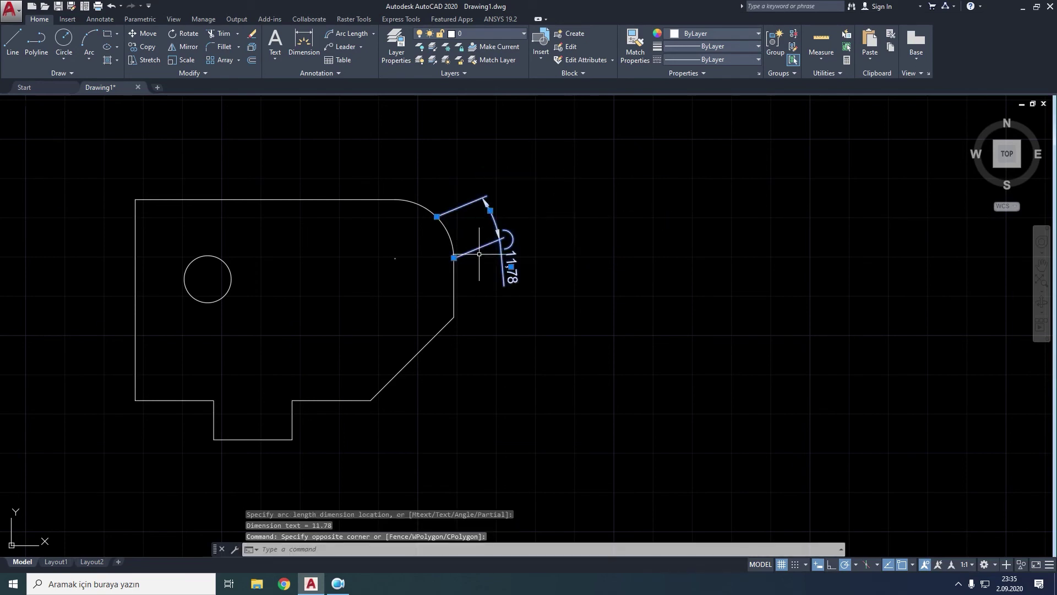
key("Delete")
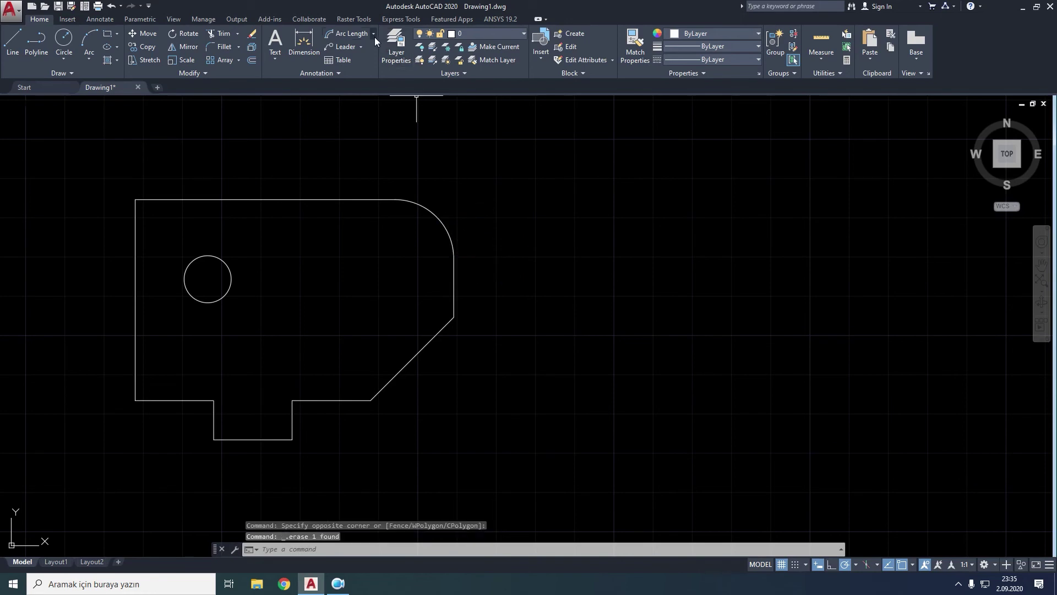
left_click(373, 34)
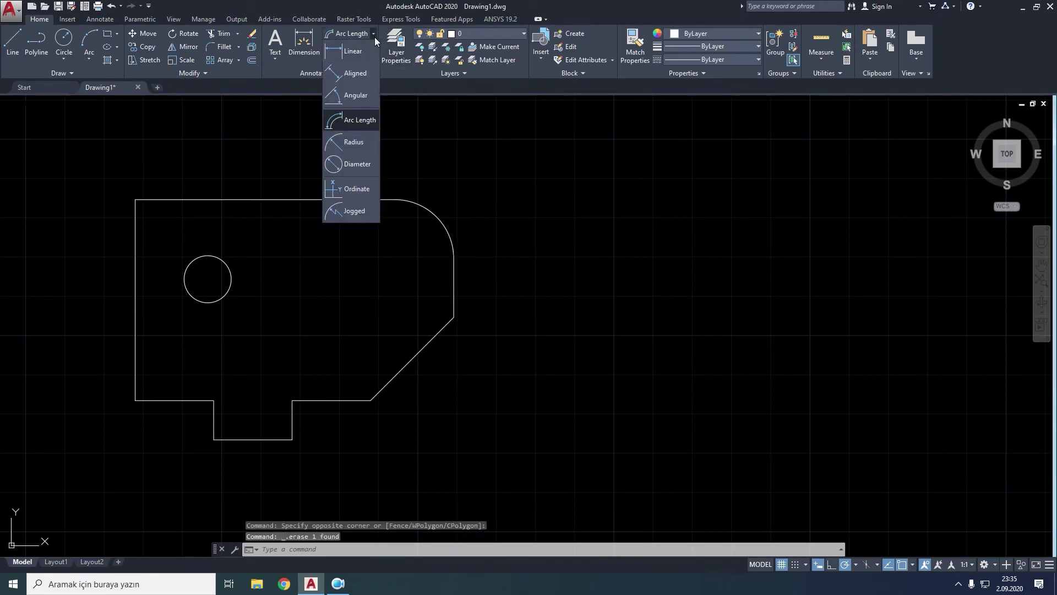
- Place an R15 radius dimension on the top-right corner arc
left_click(335, 143)
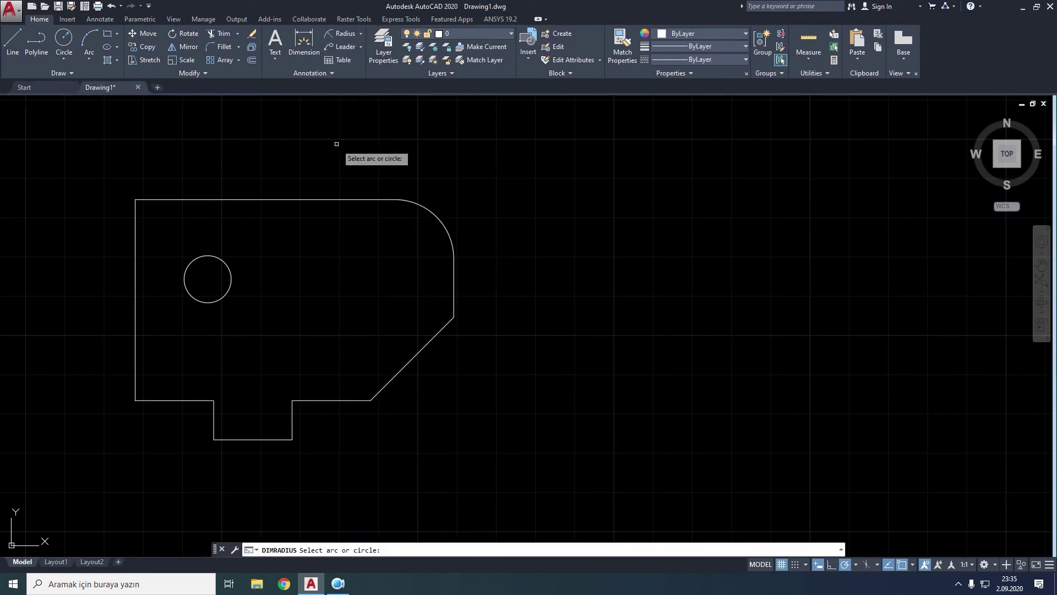
left_click(432, 210)
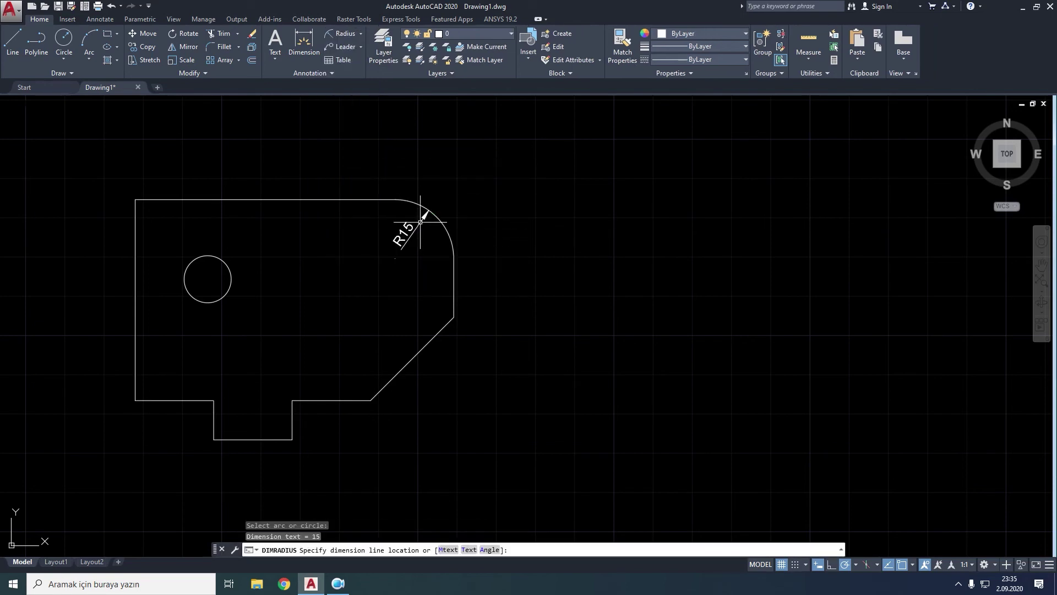
left_click(399, 242)
- Add an R6 radius dimension to the small circle, then undo a grip-stretch to radius 10.4
left_click(341, 34)
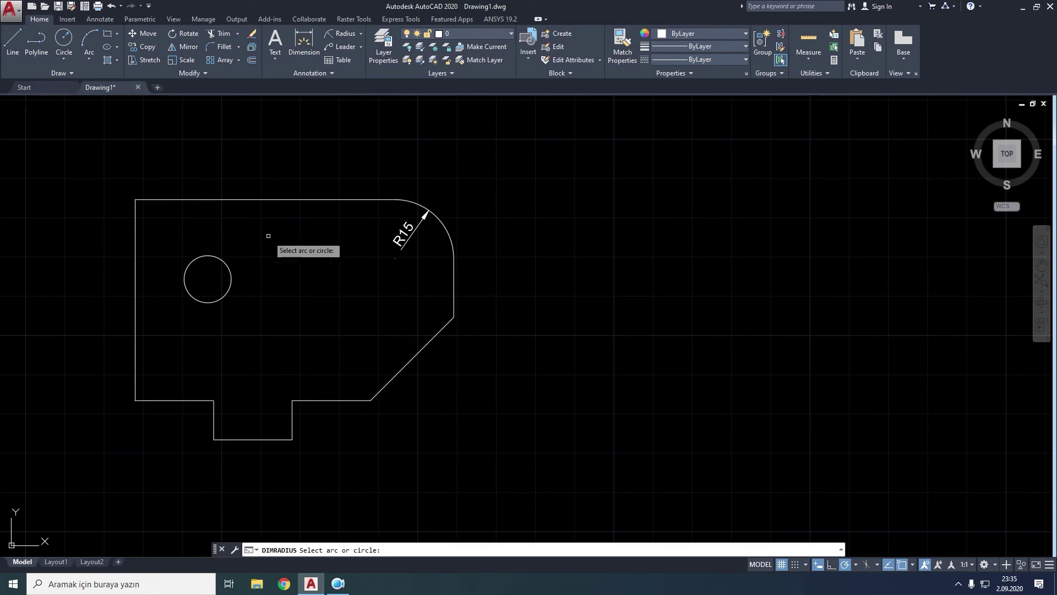
left_click(228, 266)
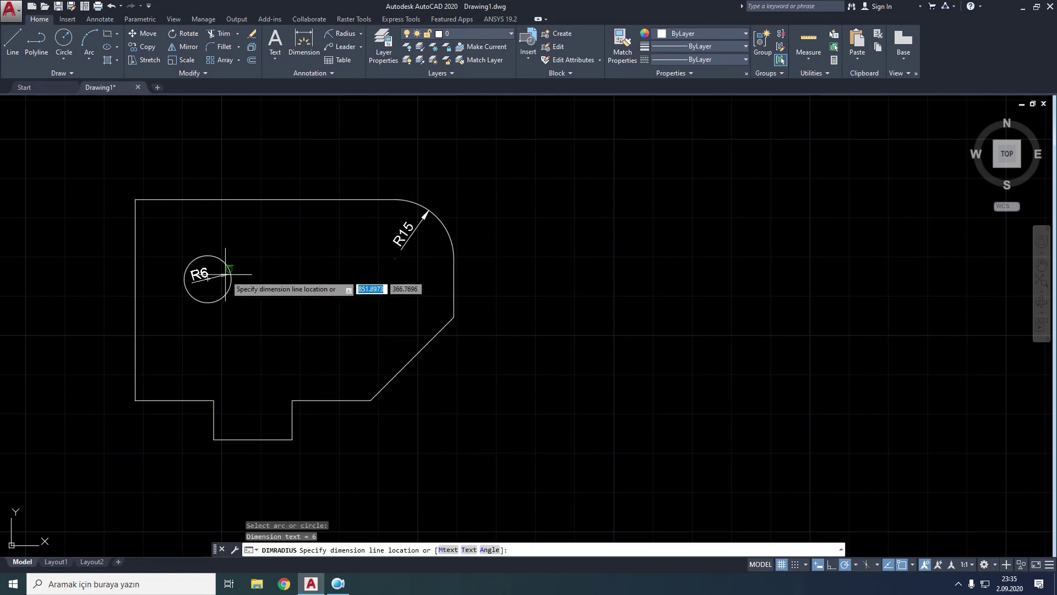
right_click(237, 279)
mouse_move(276, 324)
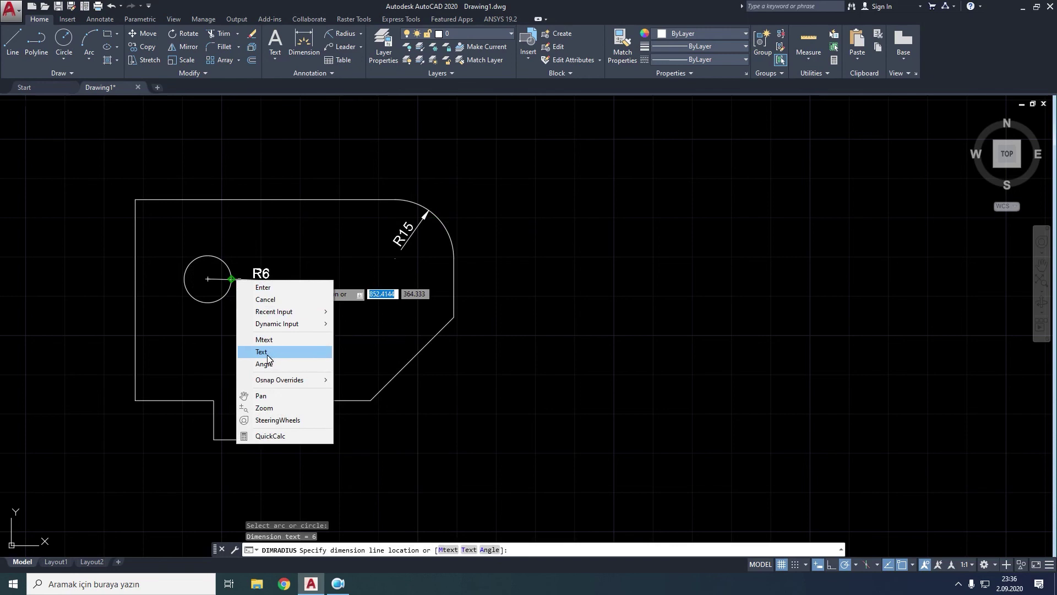
left_click(215, 313)
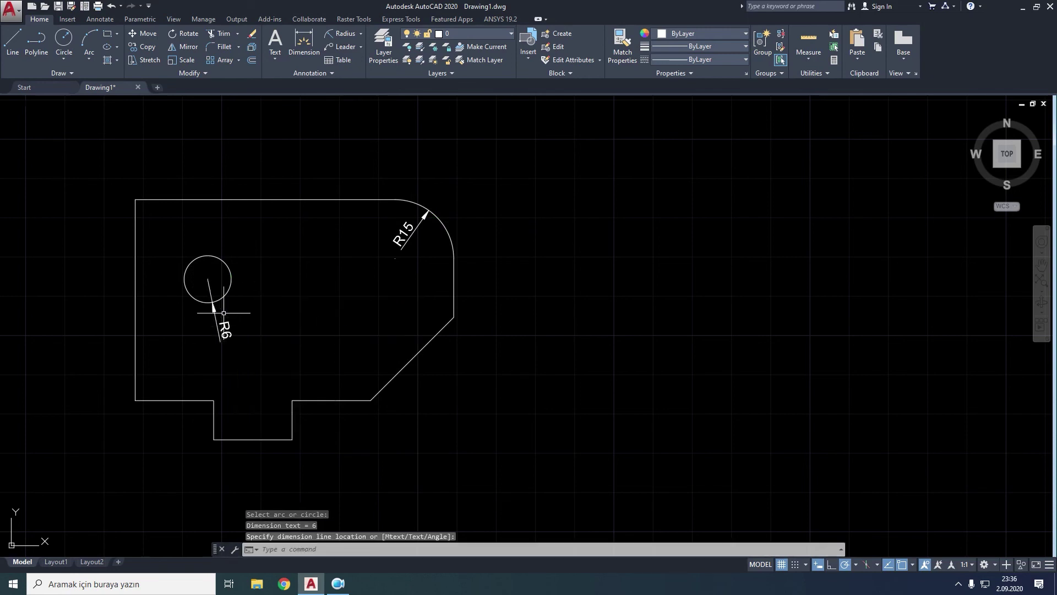
left_click(232, 281)
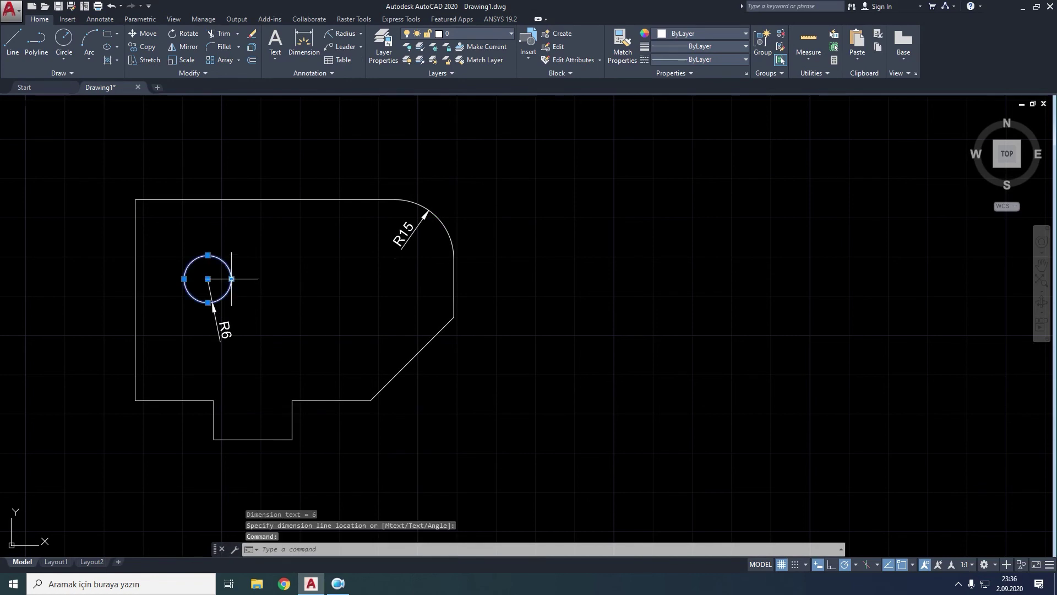
left_click(231, 279)
left_click(248, 280)
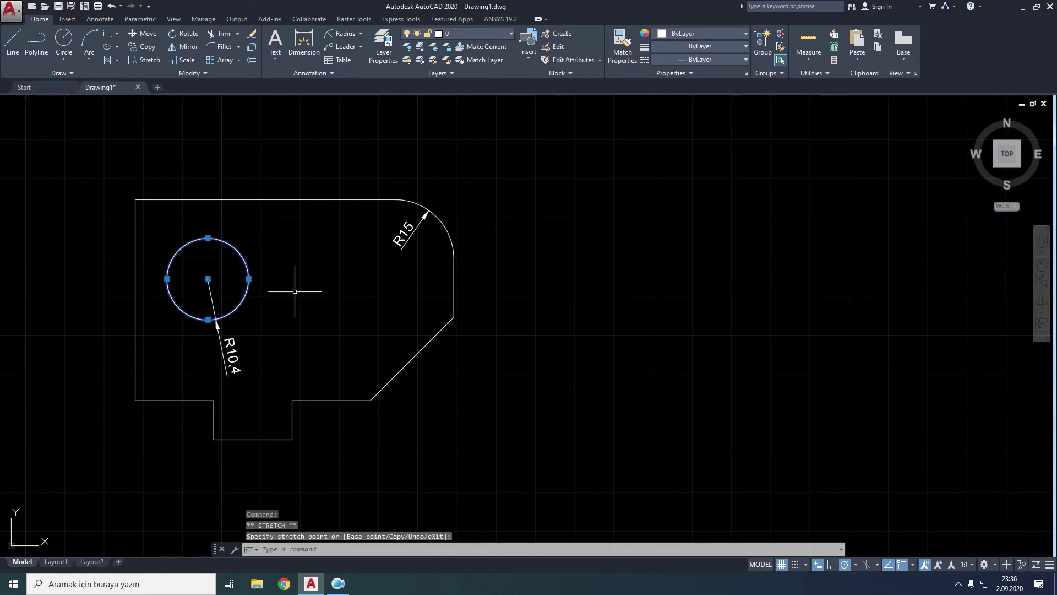
left_click(110, 7)
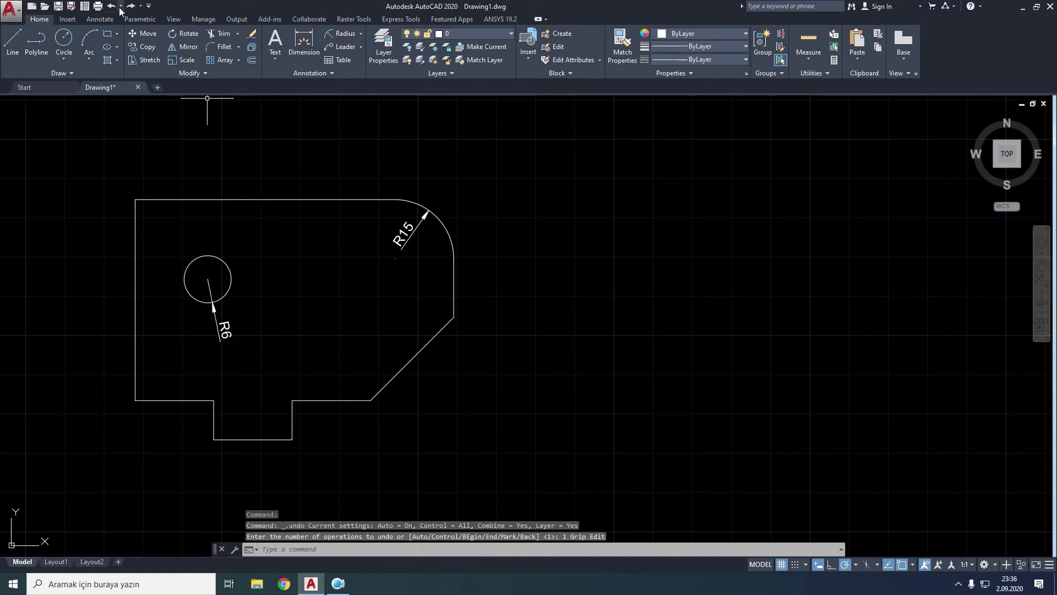
- Dimension the small circle's radius with the text overridden to 8
left_click(342, 33)
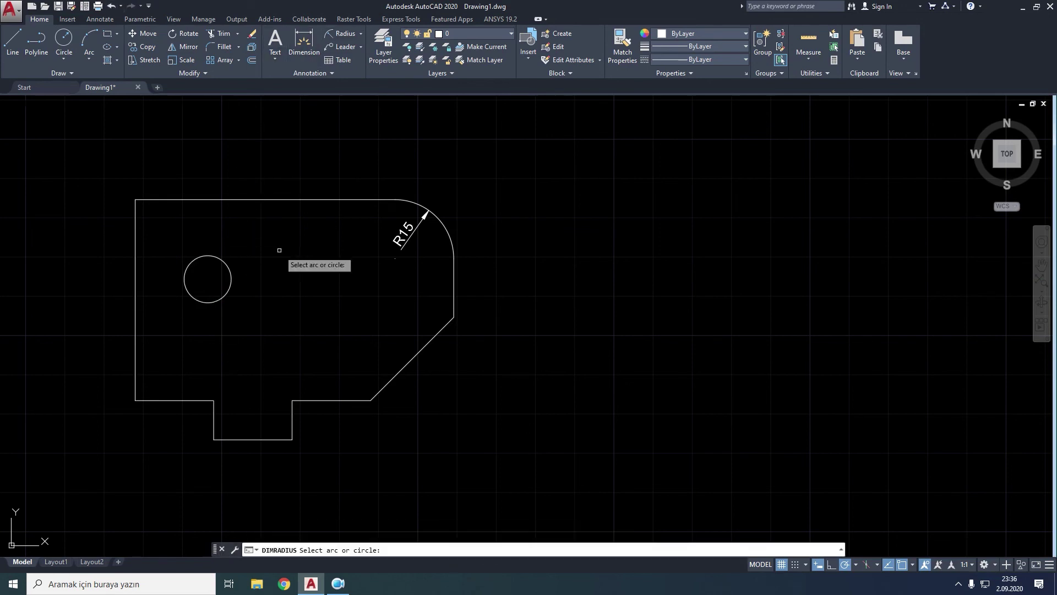
left_click(230, 270)
right_click(244, 267)
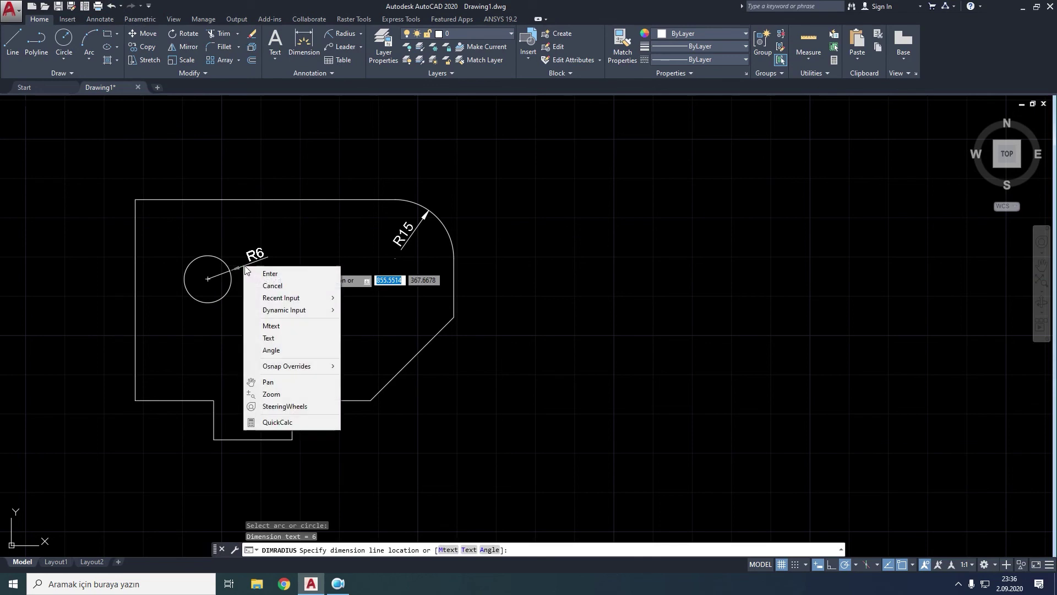
left_click(283, 339)
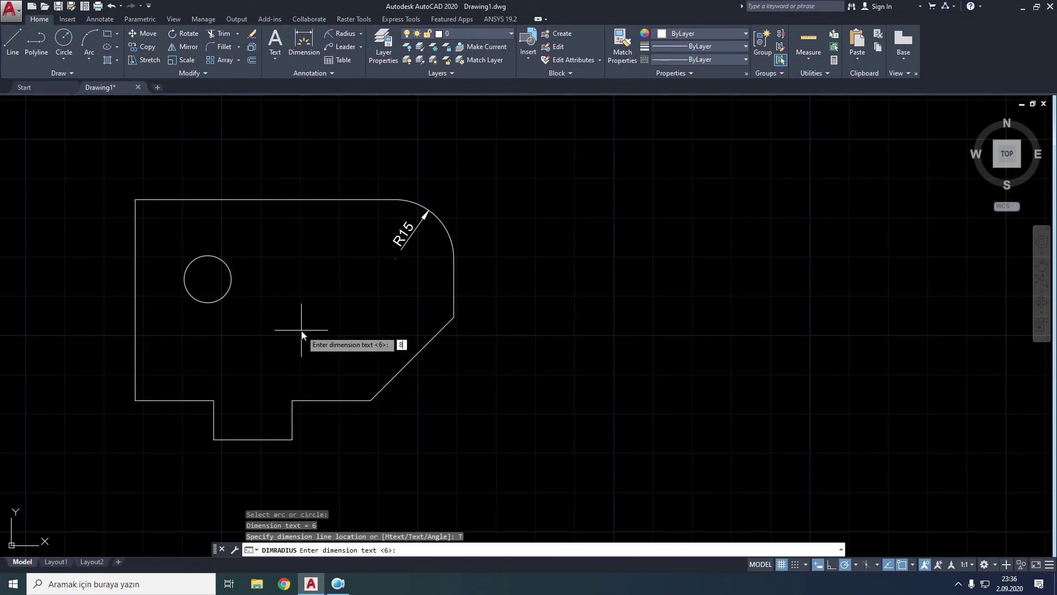
key("Return")
left_click(272, 308)
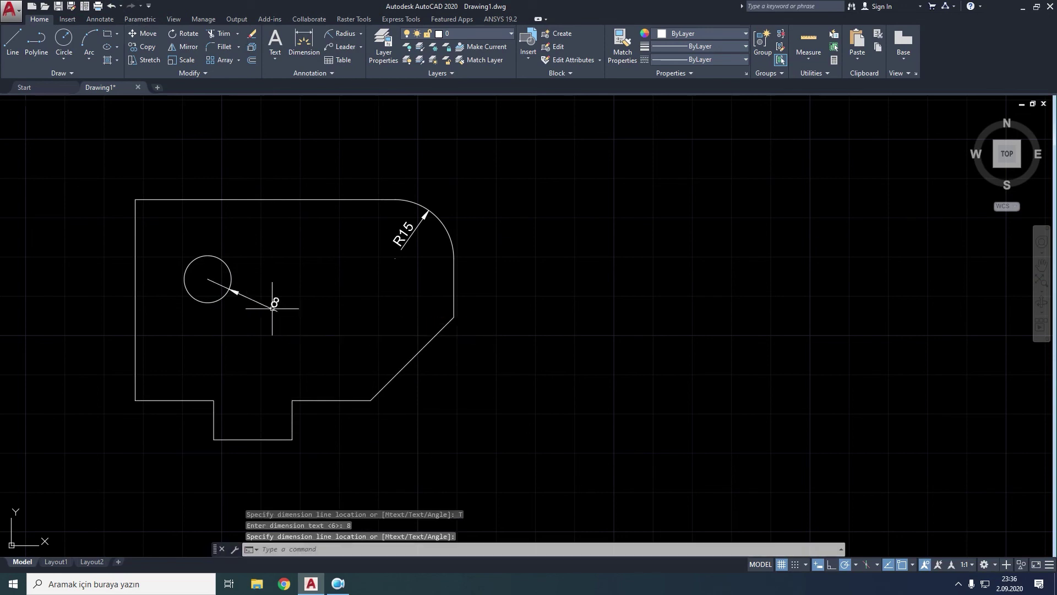
- Grip-stretch the small circle larger, then undo the resize and the 8 dimension
left_click(226, 267)
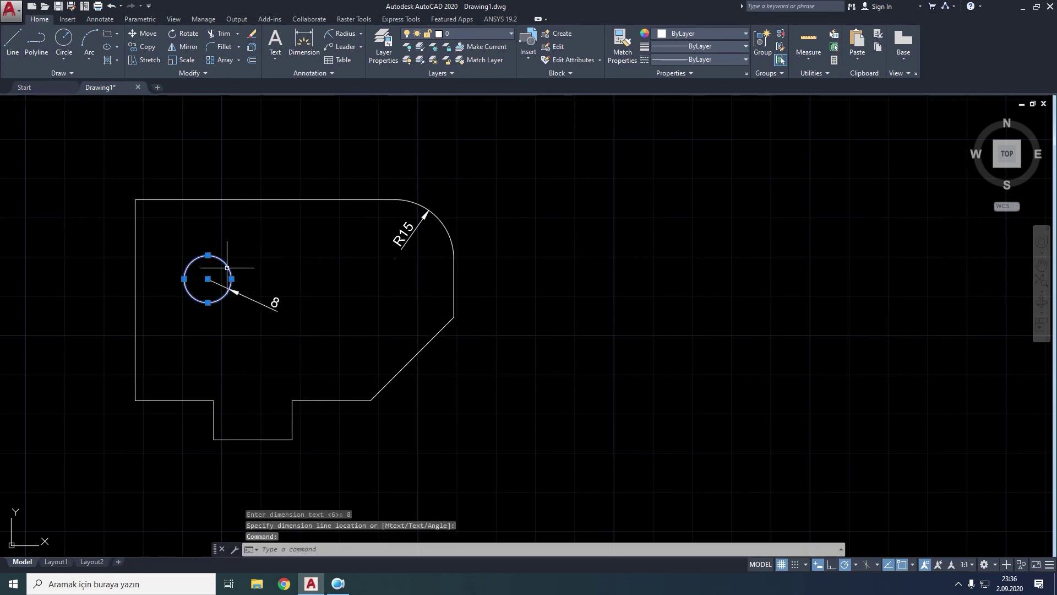
left_click(231, 278)
left_click(256, 279)
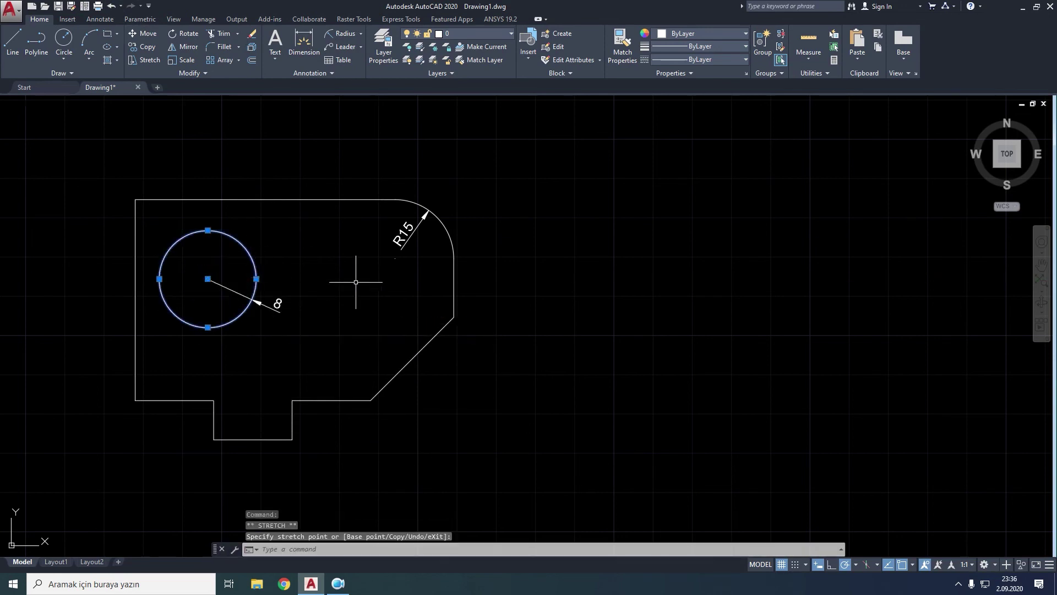
left_click(275, 279)
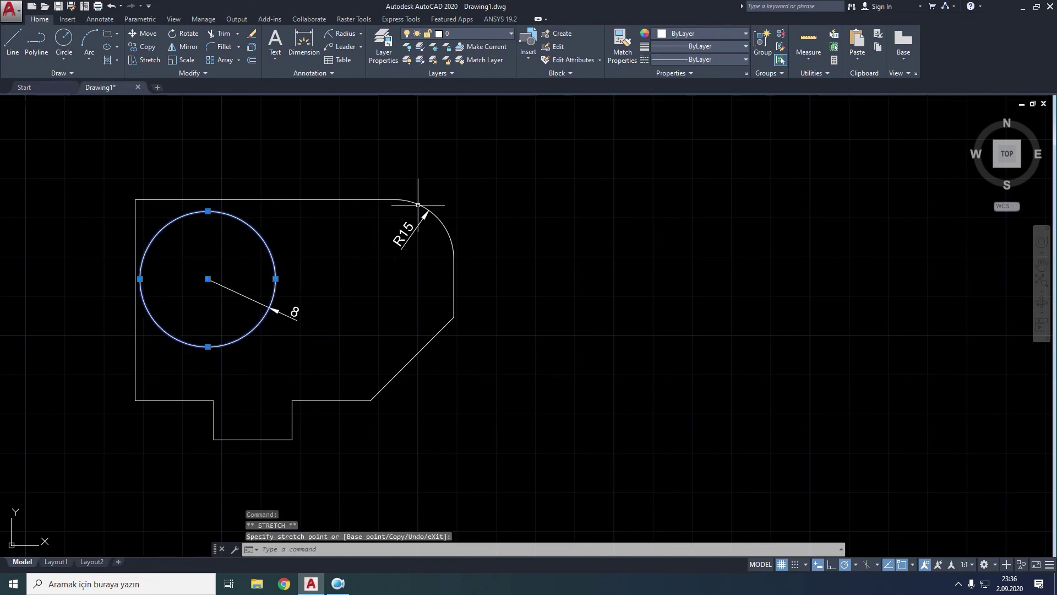
left_click(115, 8)
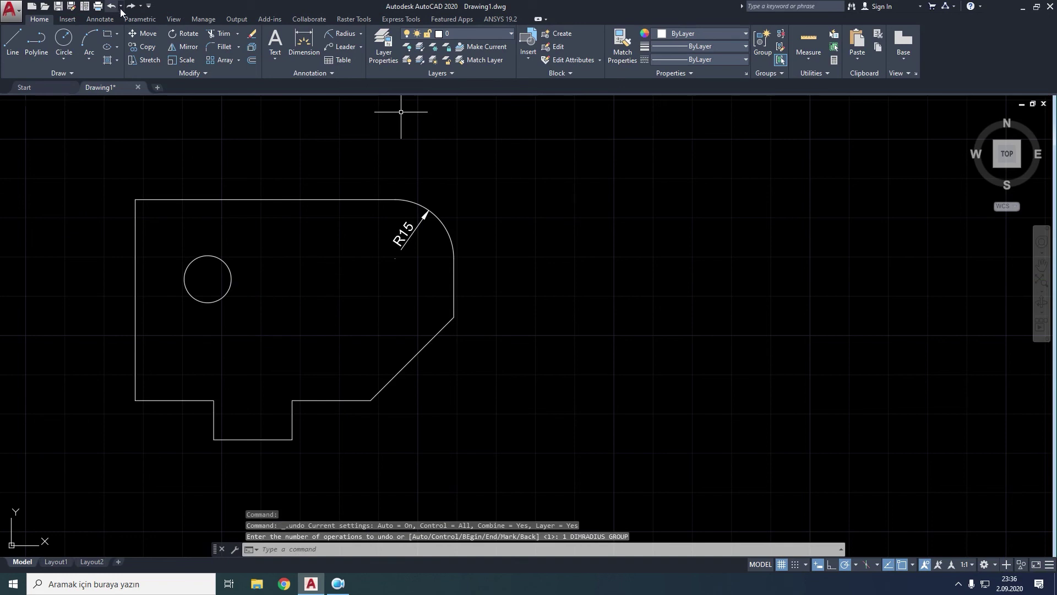
- Re-place R6 on the circle, then delete both the R15 and R6 dimensions
left_click(342, 33)
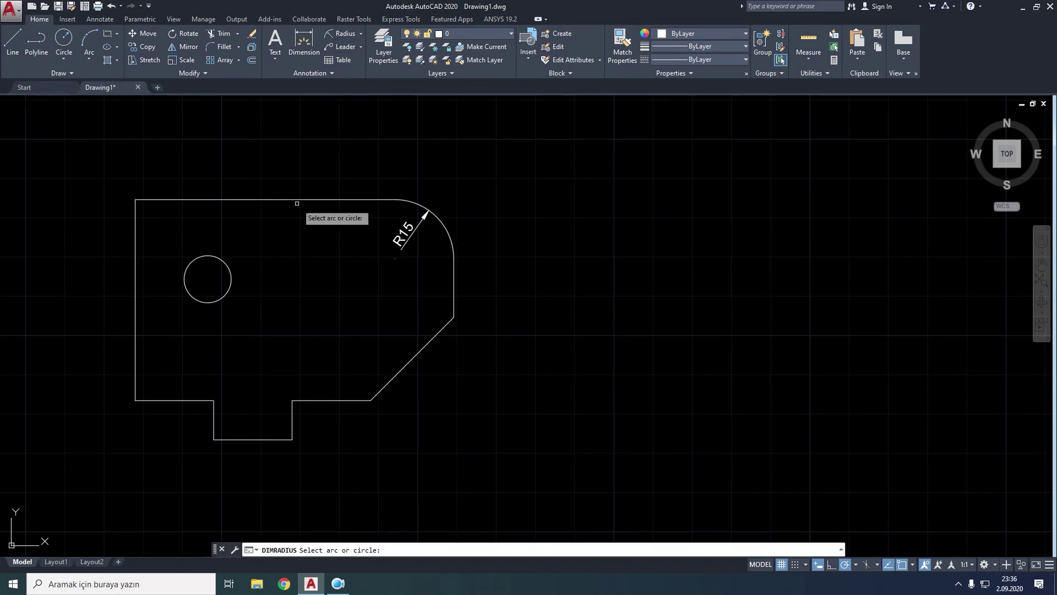
left_click(231, 282)
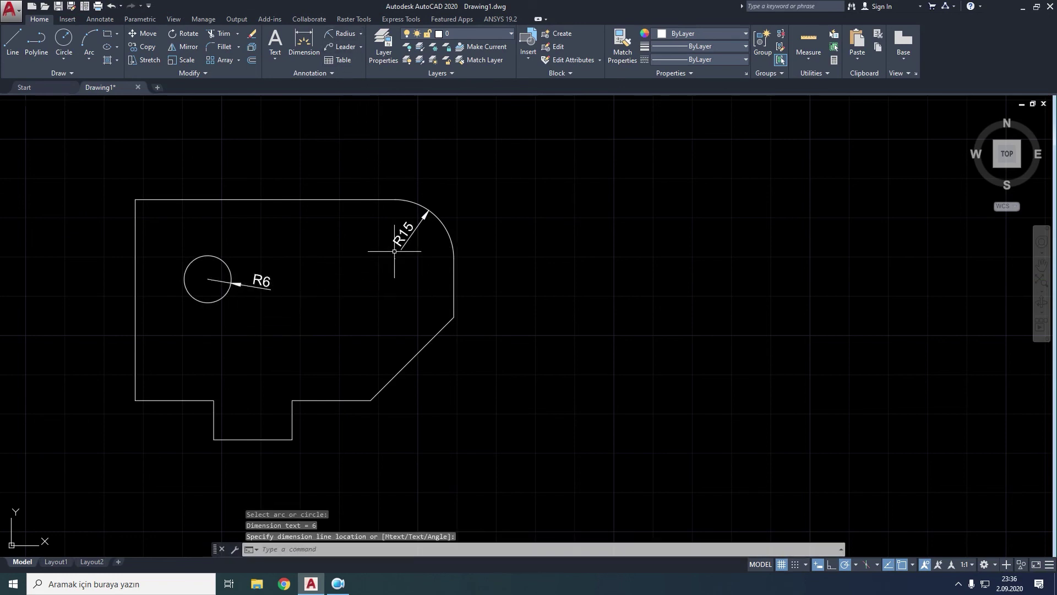
left_click(408, 240)
key("Delete")
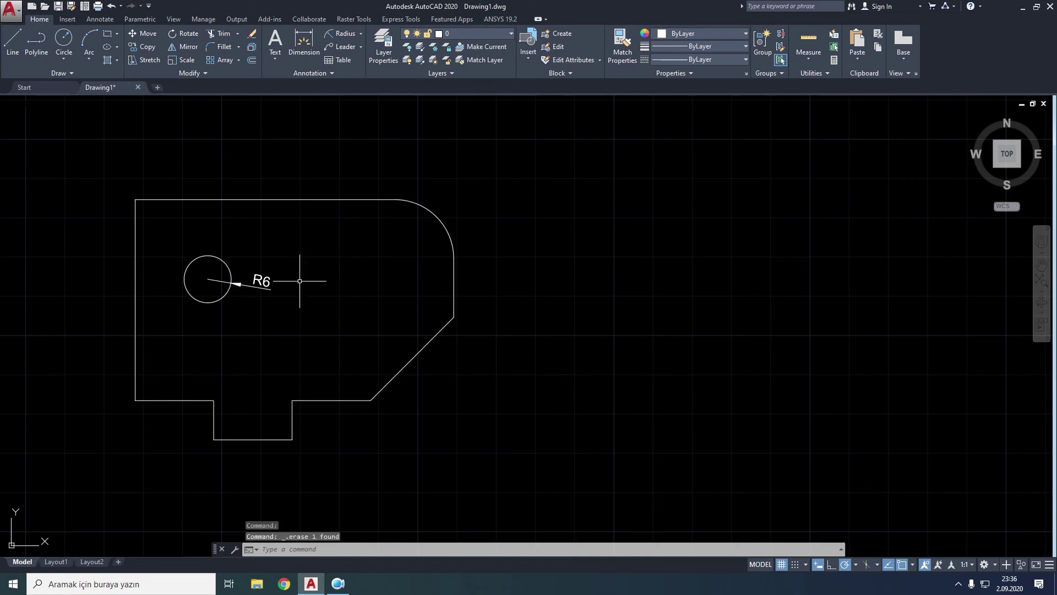
left_click(265, 284)
key("Delete")
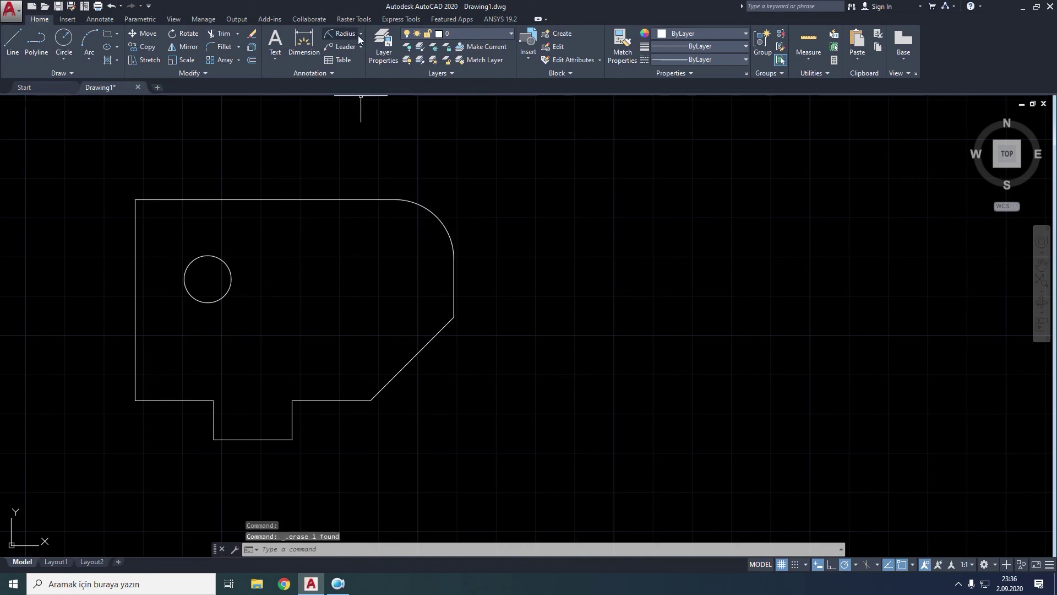
- Place a Ø12 diameter dimension on the hole, then delete it
left_click(360, 35)
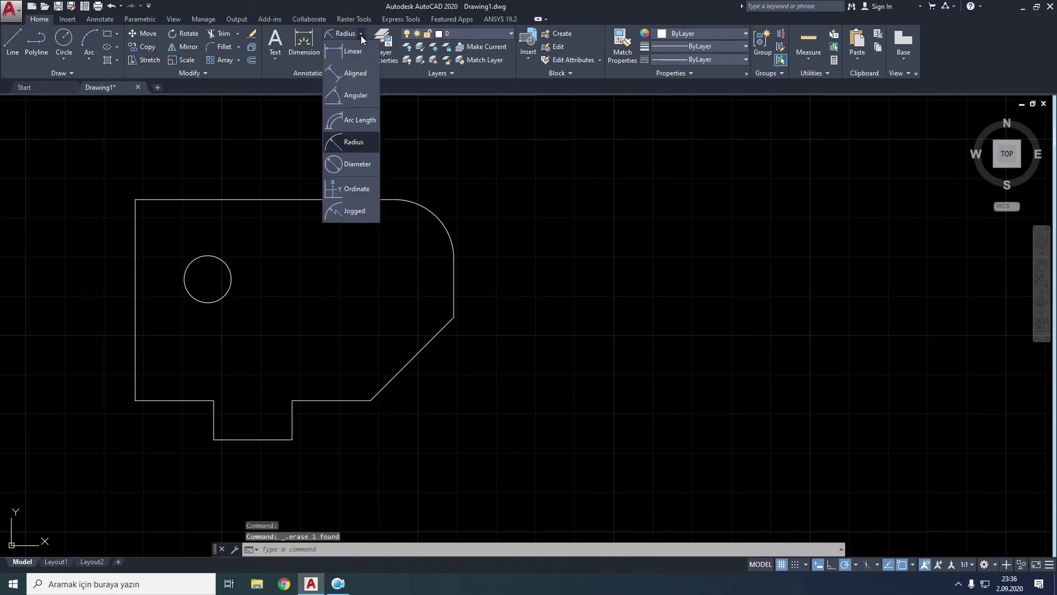
left_click(337, 167)
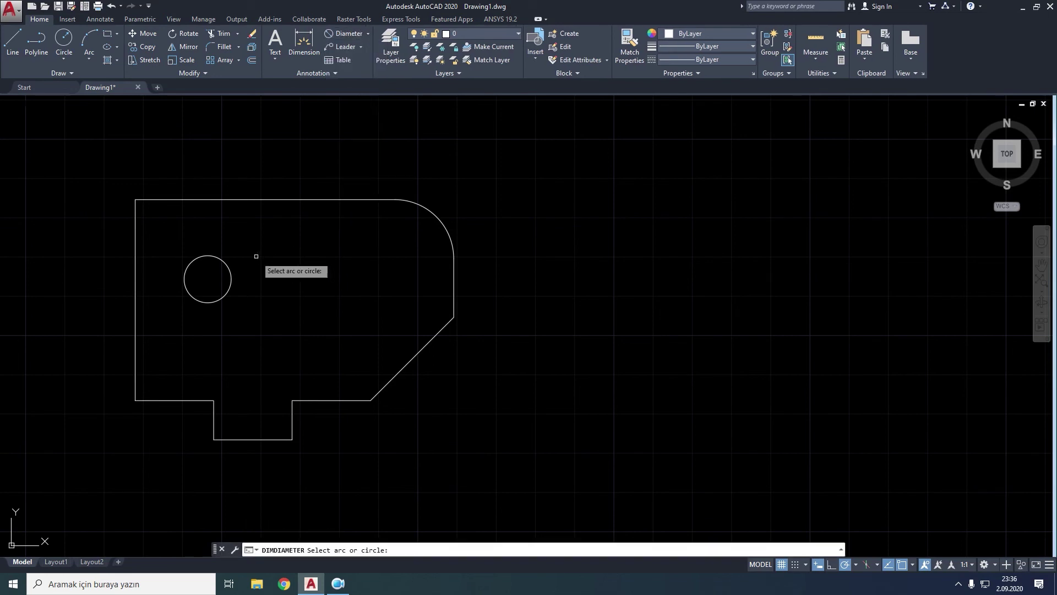
left_click(224, 265)
scroll(222, 266, "up", 2)
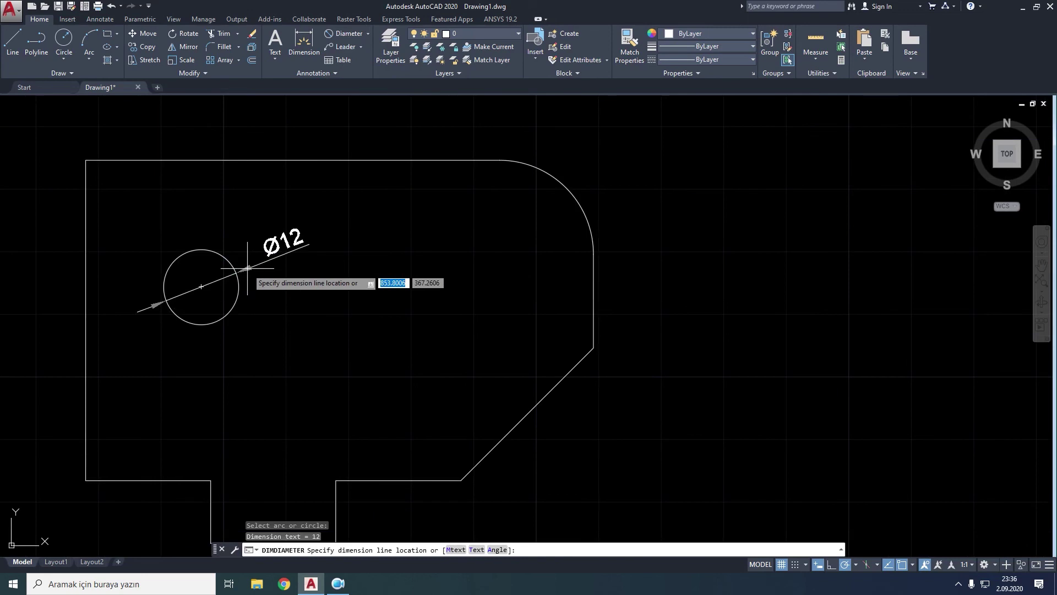
left_click(247, 268)
left_click(357, 225)
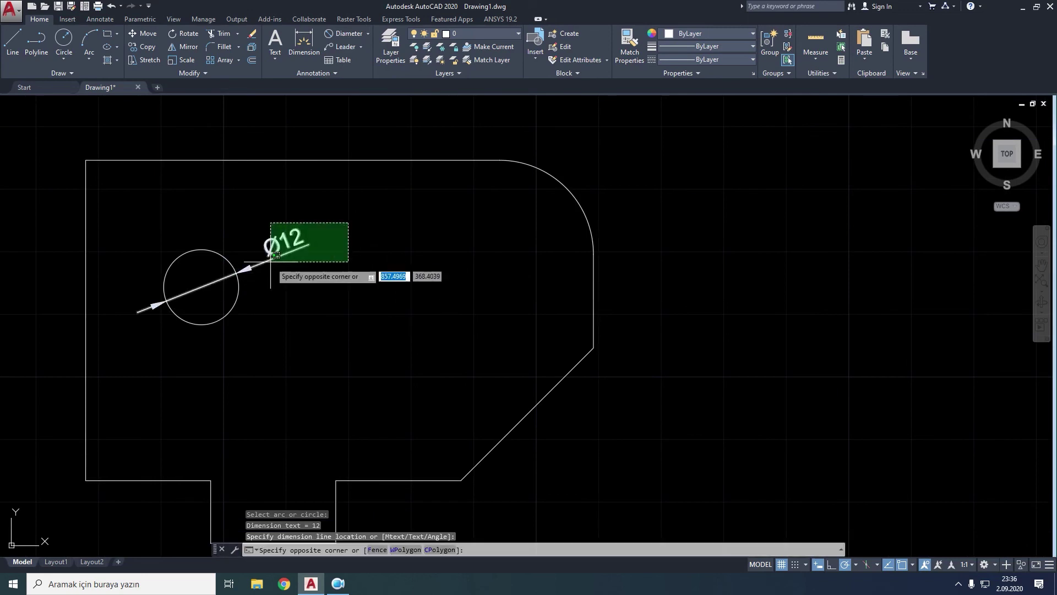
left_click(270, 263)
key("Delete")
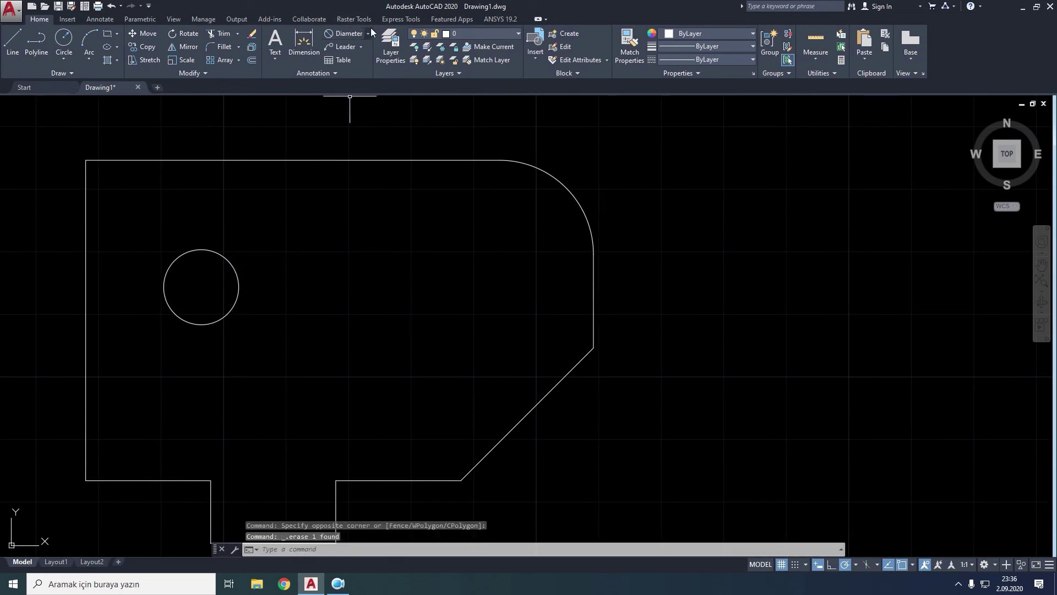
left_click(370, 33)
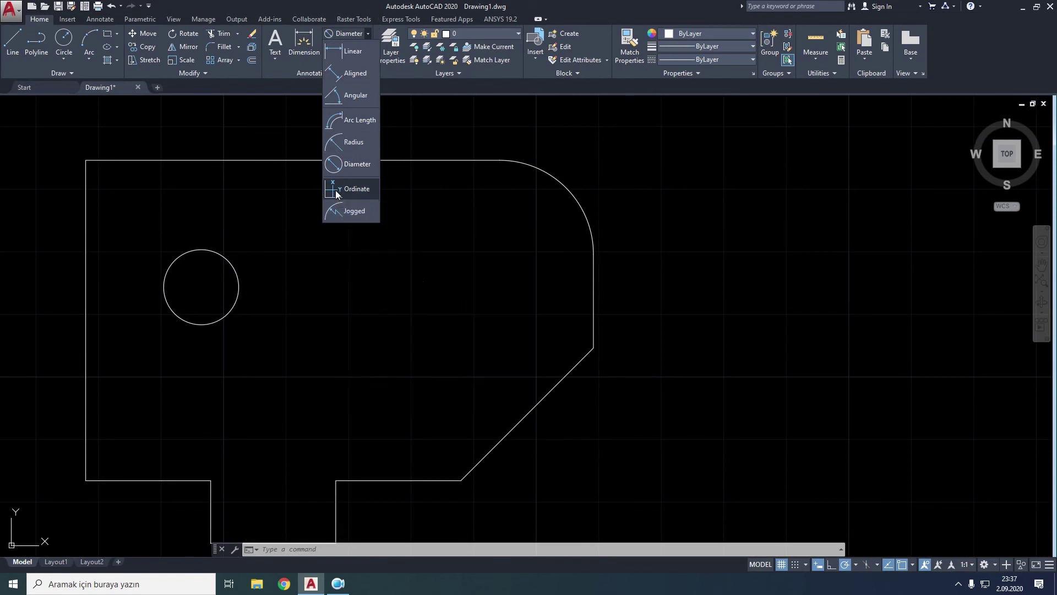
- Add ordinate dimensions 827,94 below the lower-left corner and 333,41 left of the notch
left_click(336, 190)
middle_click_drag(330, 278, 383, 222)
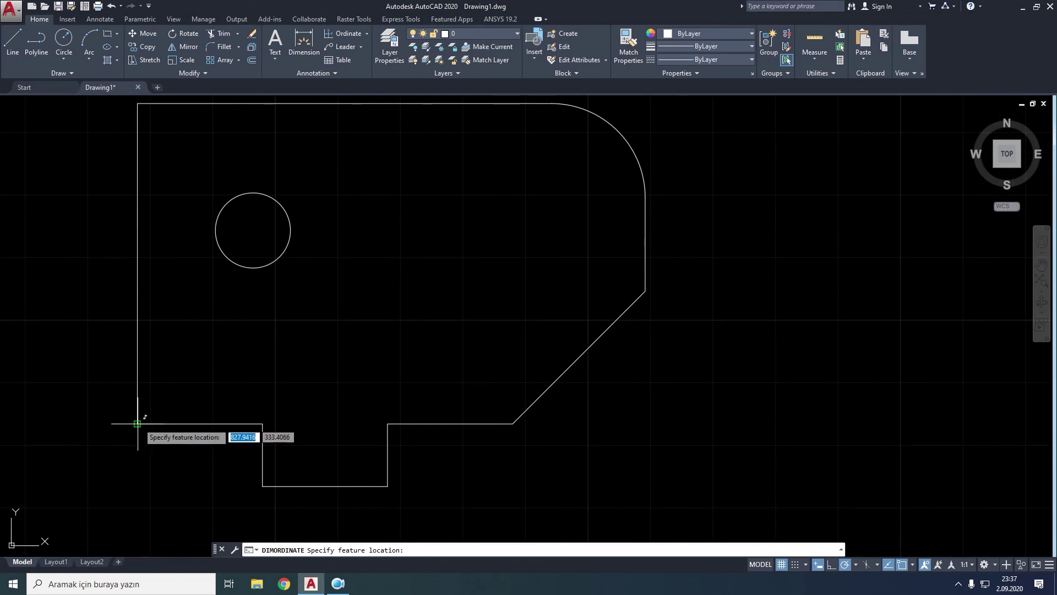
left_click(137, 424)
middle_click_drag(136, 456, 169, 310)
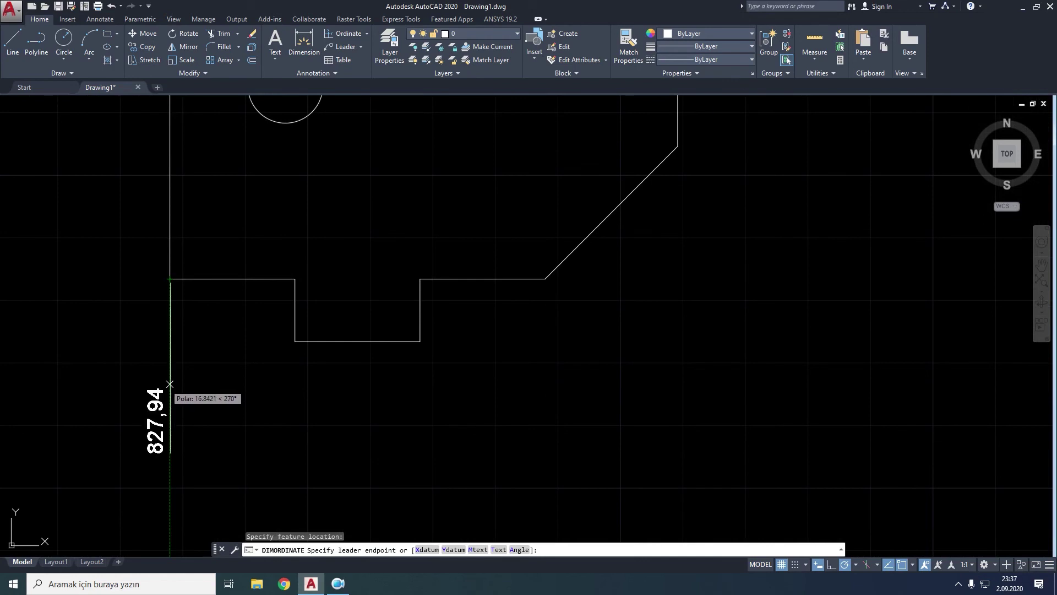
left_click(165, 385)
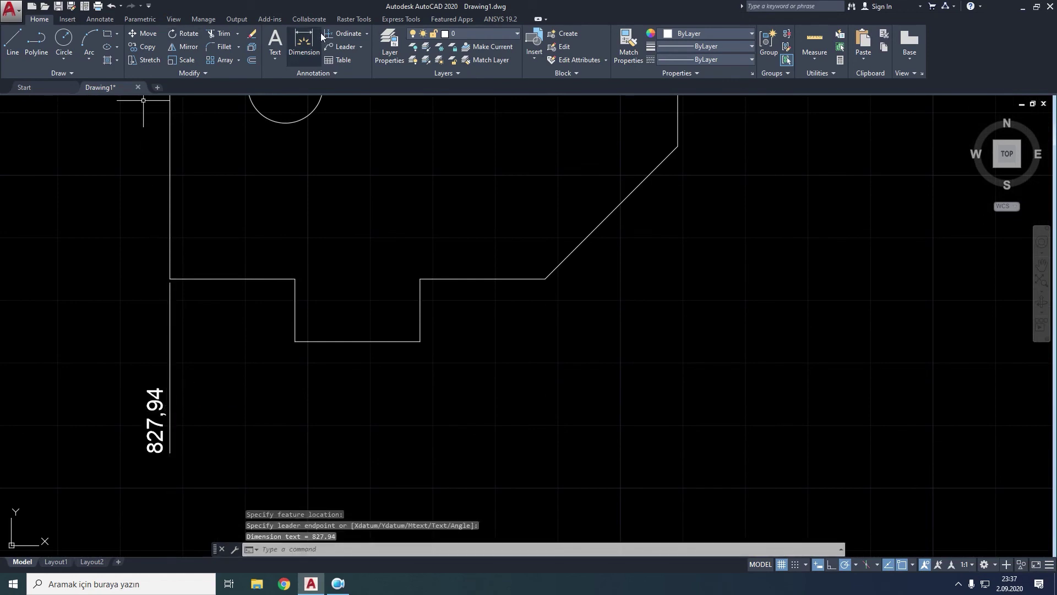
left_click(338, 36)
left_click(170, 279)
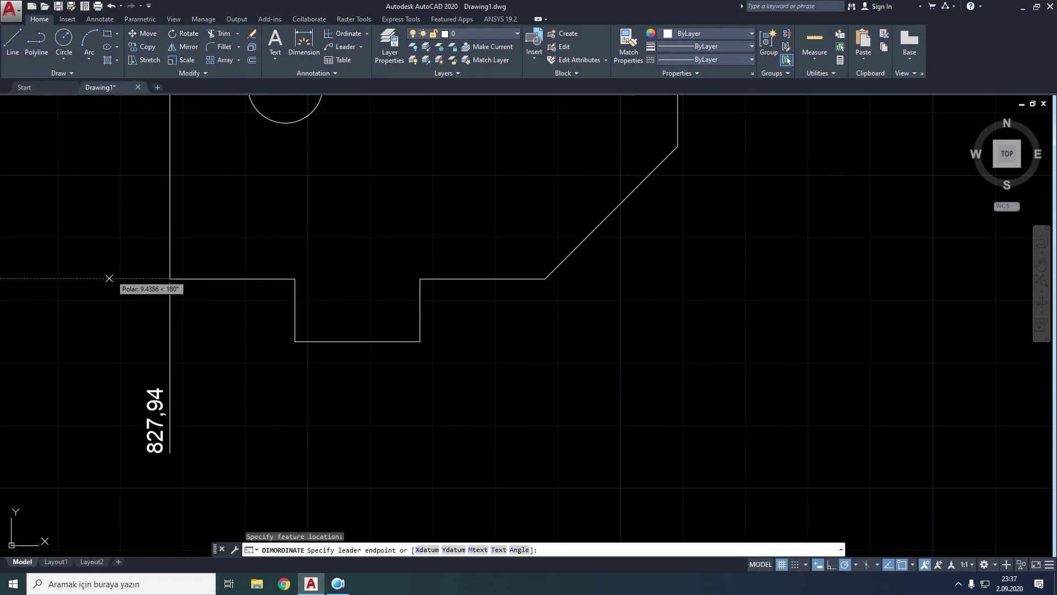
left_click(88, 279)
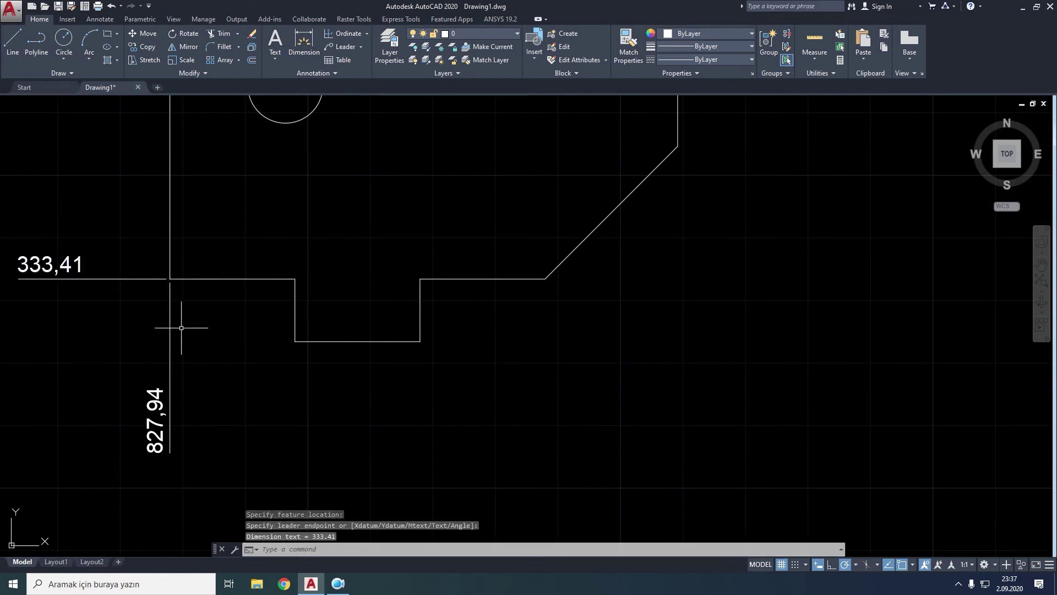
- Add a Y-datum 333,41 ordinate dimension below the notch's right corner
left_click(338, 33)
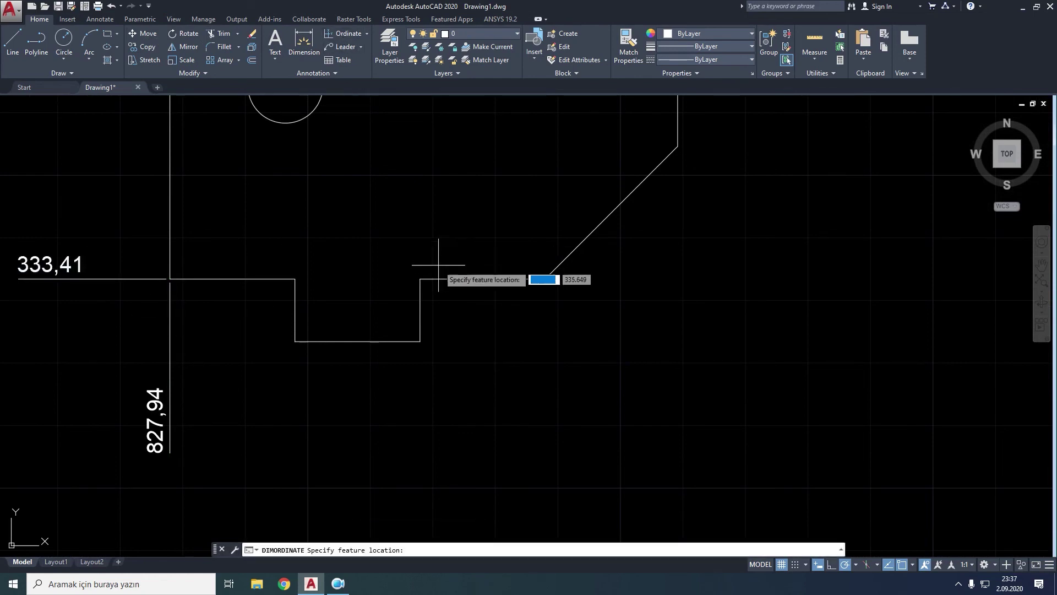
left_click(421, 279)
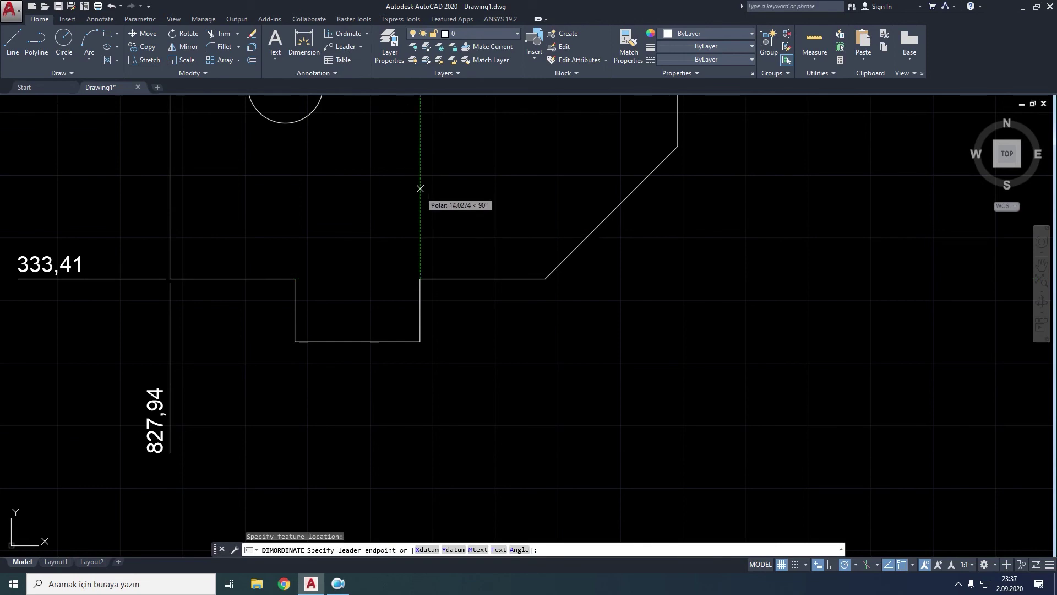
right_click(420, 174)
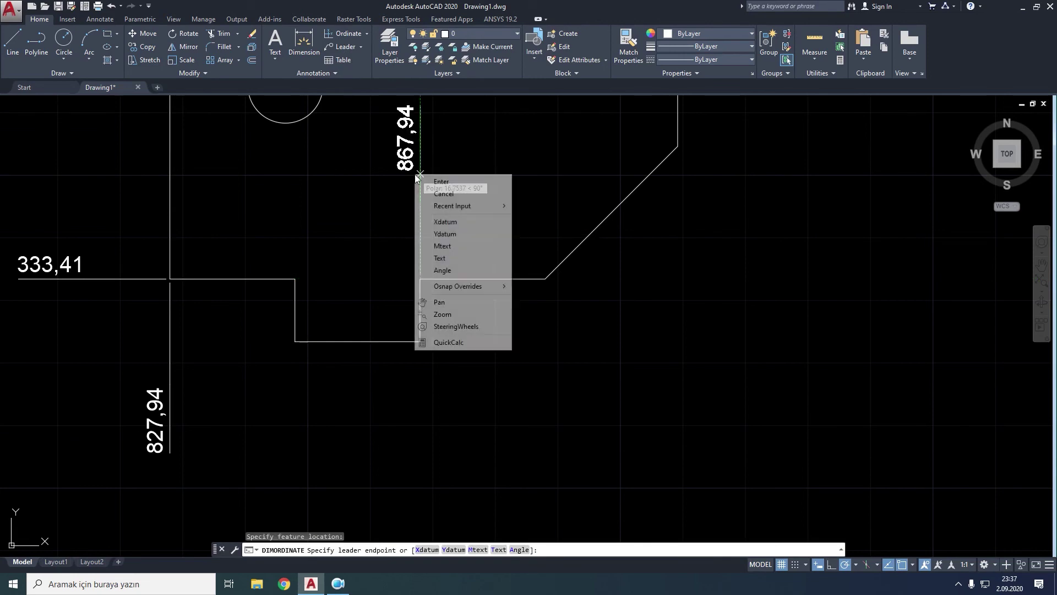
left_click(444, 234)
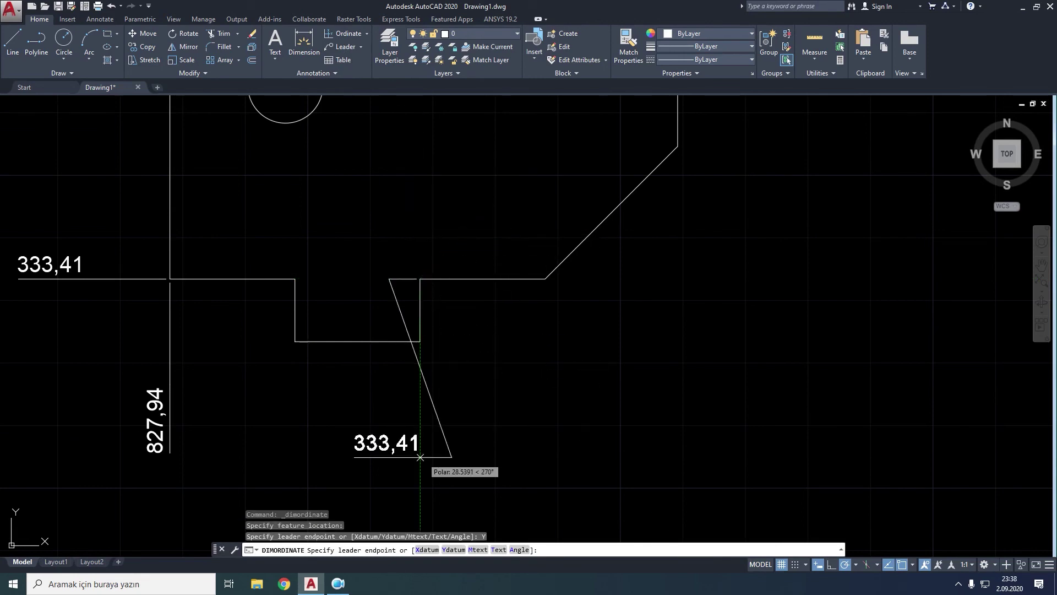
mouse_move(419, 490)
middle_mouse_down()
mouse_move(433, 425)
mouse_move(352, 380)
middle_mouse_up()
scroll(353, 380, "down", 2)
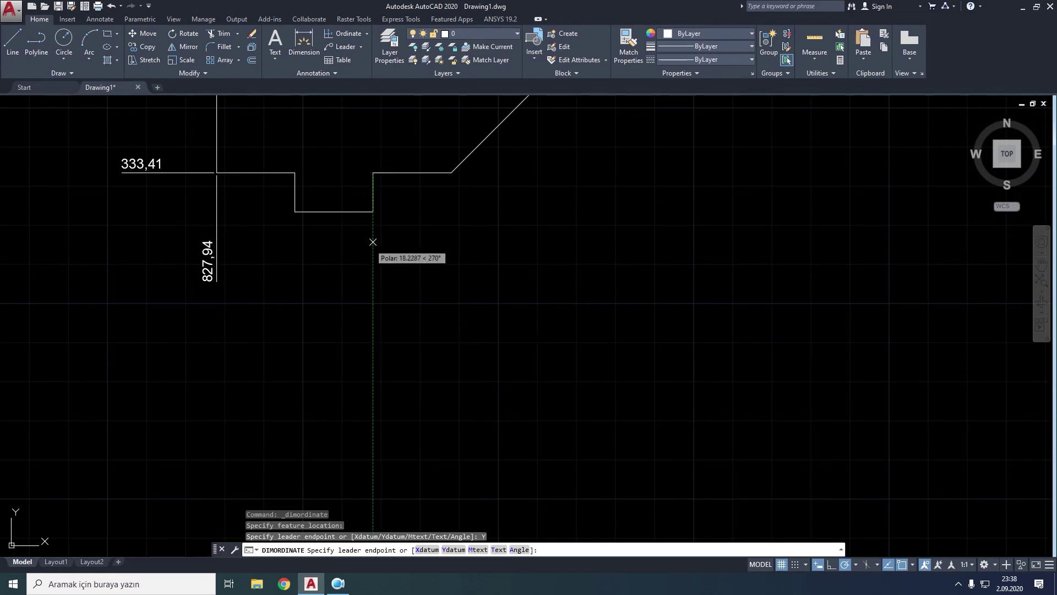
scroll(372, 223, "up", 2)
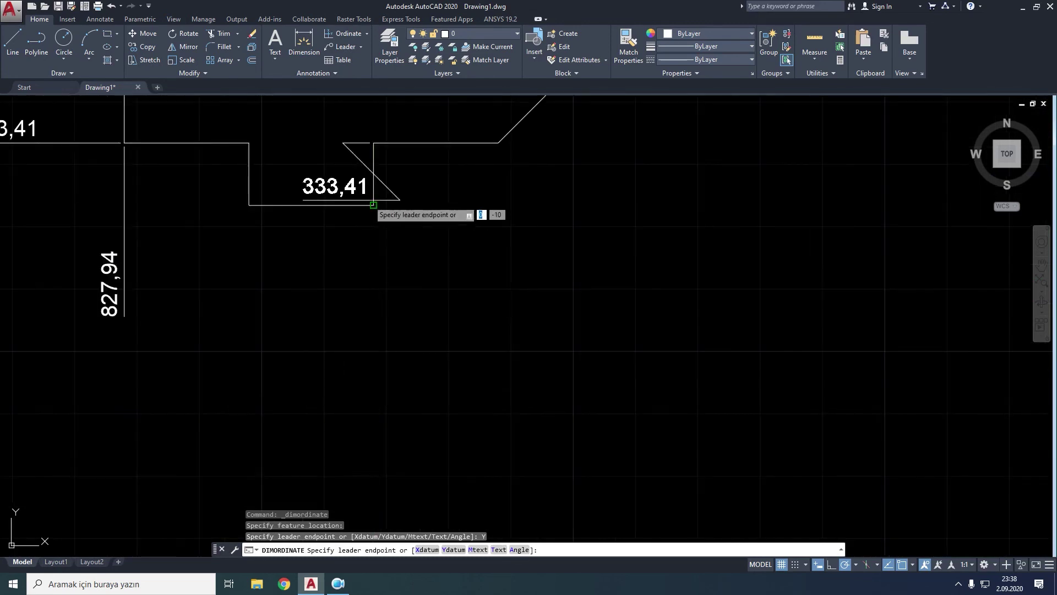
left_click(359, 378)
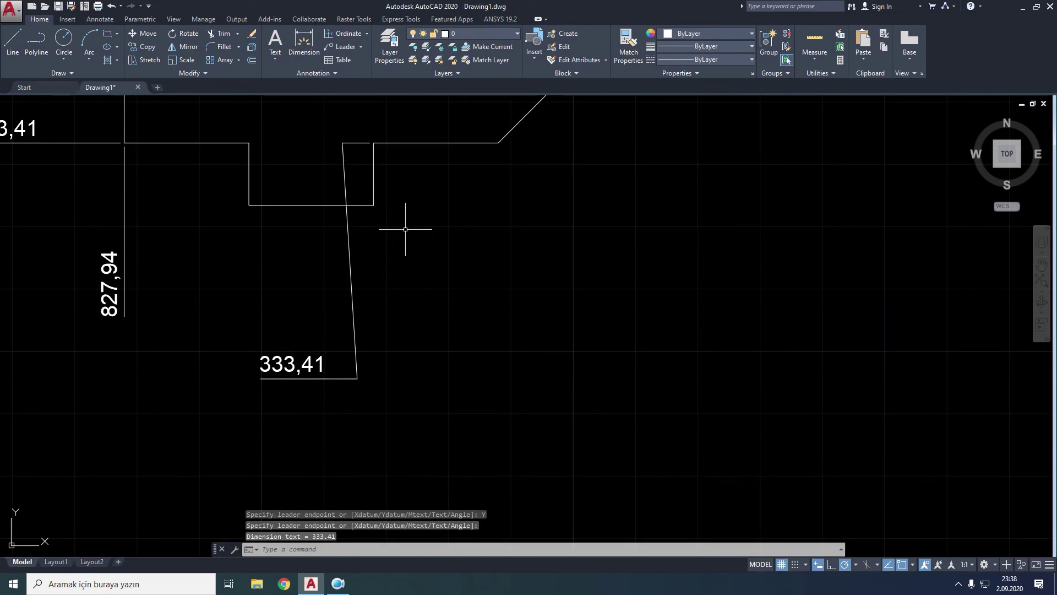
scroll(406, 230, "down", 2)
middle_click_drag(404, 230, 363, 338)
- Try an ordinate dimension at the chamfer-ledge corner, then cancel it
left_click(348, 33)
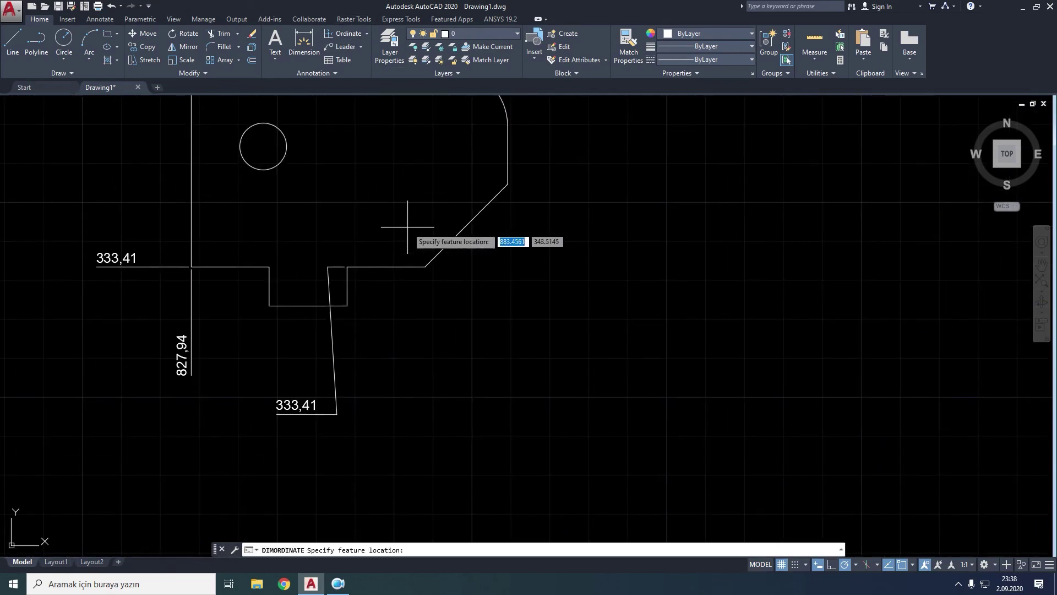
left_click(425, 267)
right_click(415, 188)
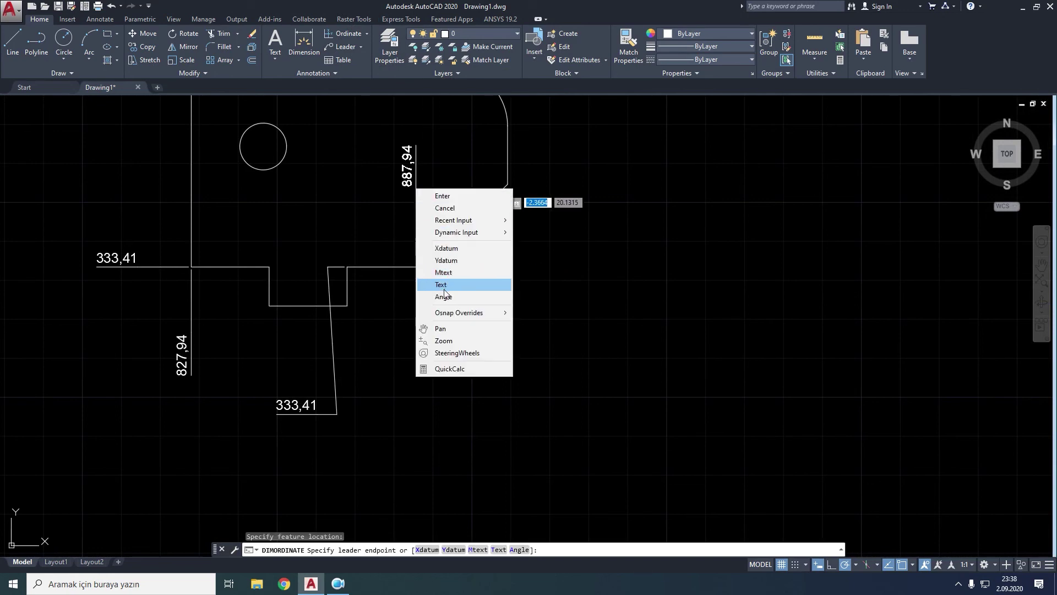
key("Escape")
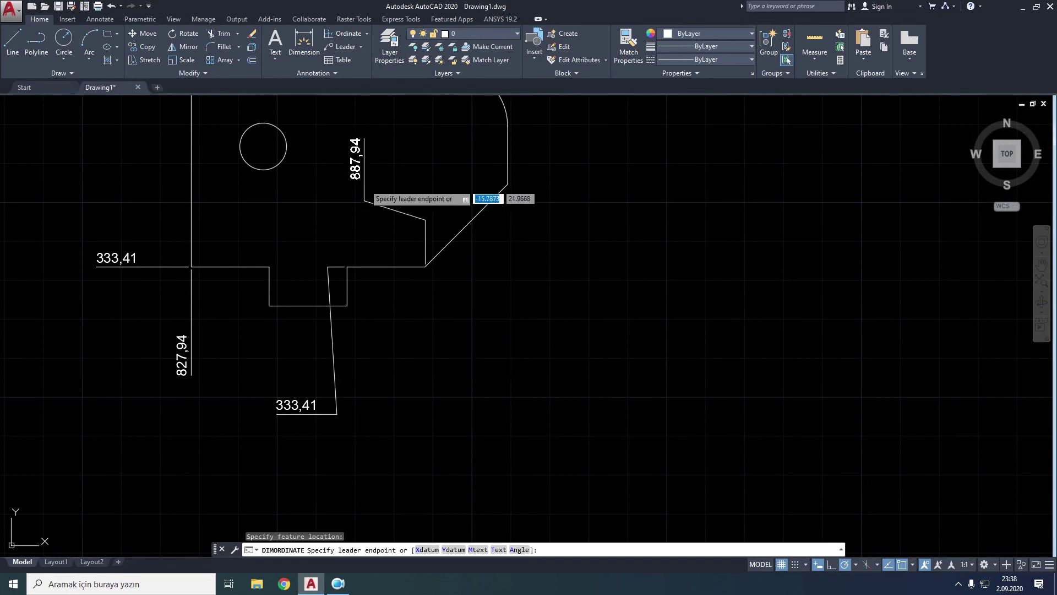
middle_click_drag(375, 179, 399, 297)
key("Escape")
key("Return")
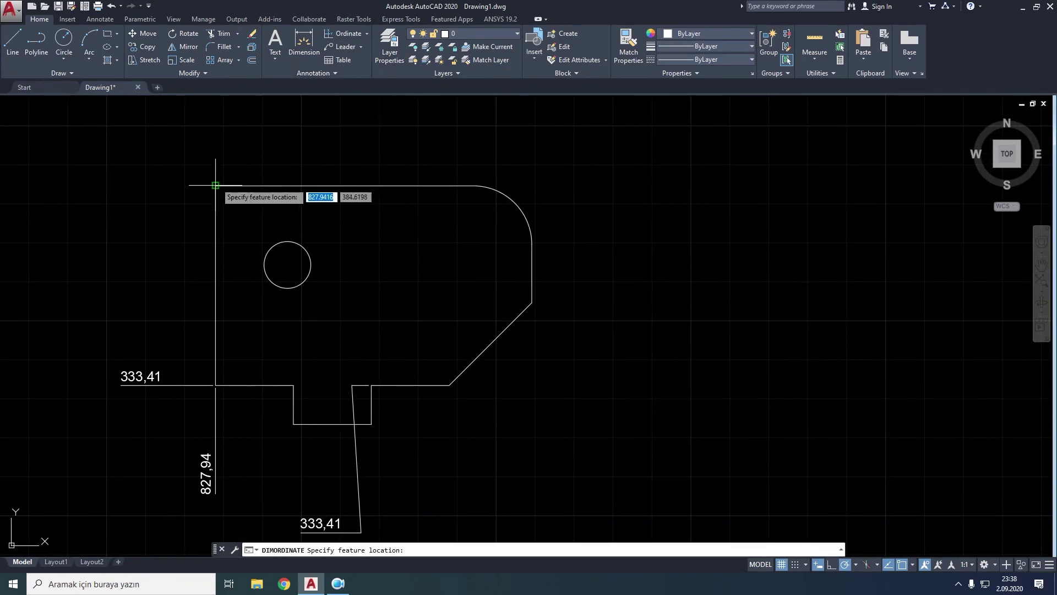
- Place an 827,94 ordinate dimension above the top-left corner and select it
left_click(216, 185)
left_click(216, 123)
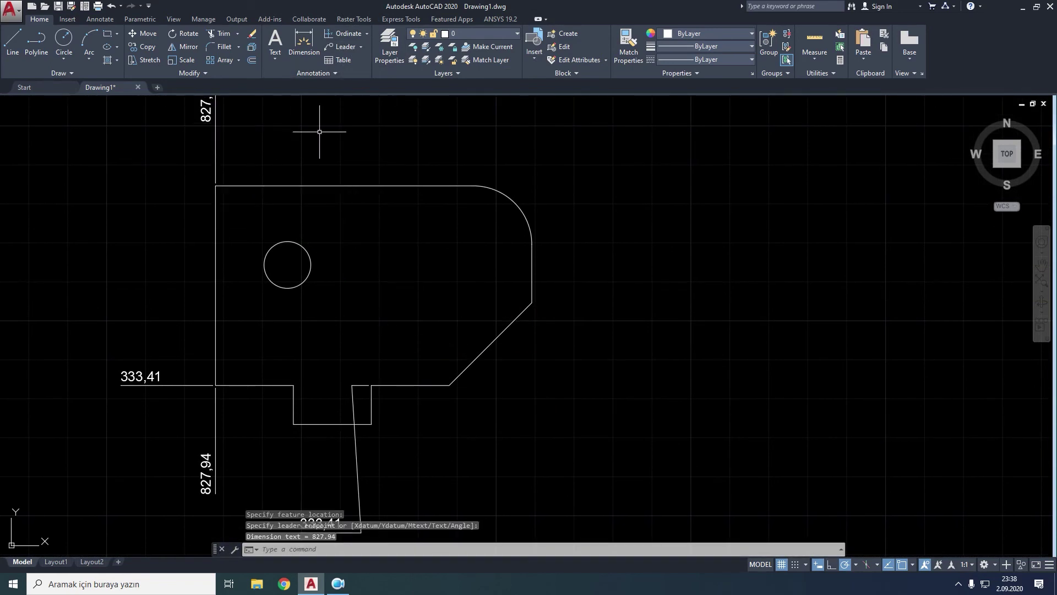
scroll(319, 130, "down", 2)
left_click(305, 103)
scroll(293, 116, "up", 2)
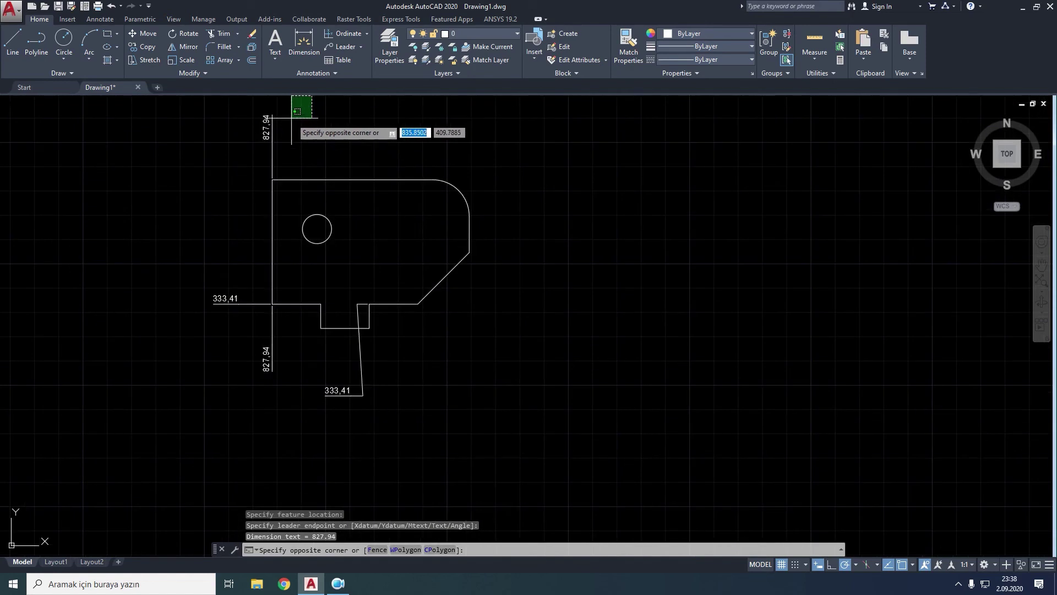
left_click(250, 148)
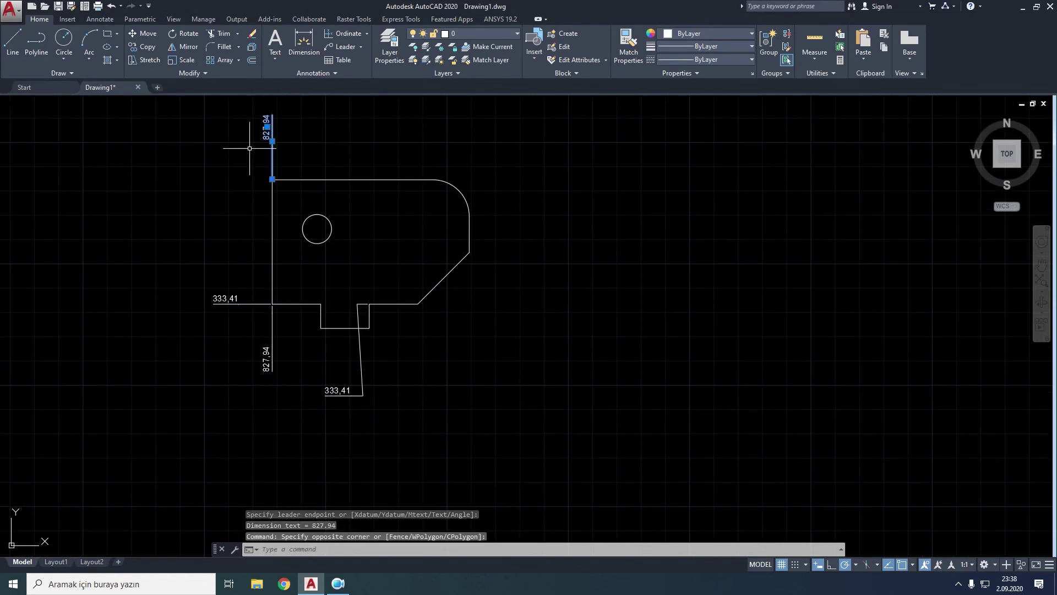
- Delete the four ordinate dimensions (two 827,94 and two 333,41)
key("Delete")
scroll(241, 293, "up", 2)
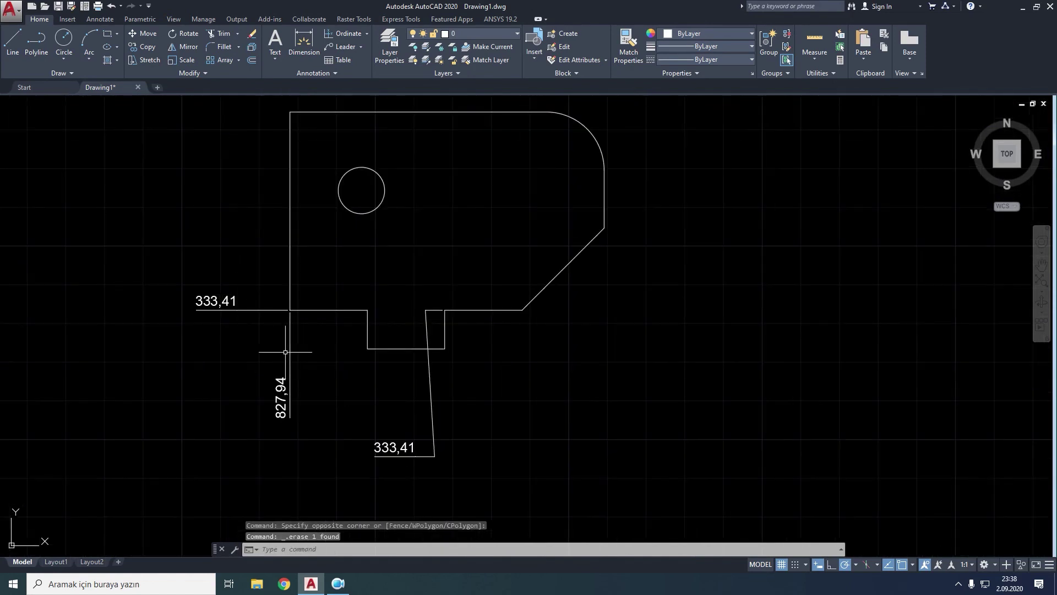
left_click(290, 348)
key("Delete")
left_click(286, 309)
key("Delete")
left_click(425, 374)
key("Delete")
- Window-select the entire plate outline and erase it, leaving an empty drawing
middle_click_drag(413, 271, 308, 313)
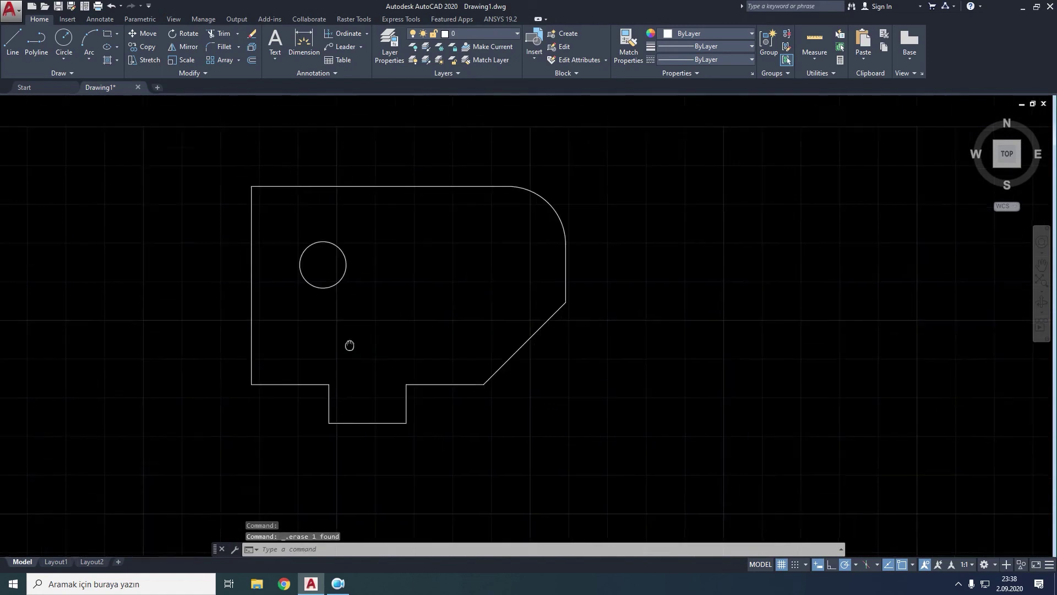
left_click(367, 35)
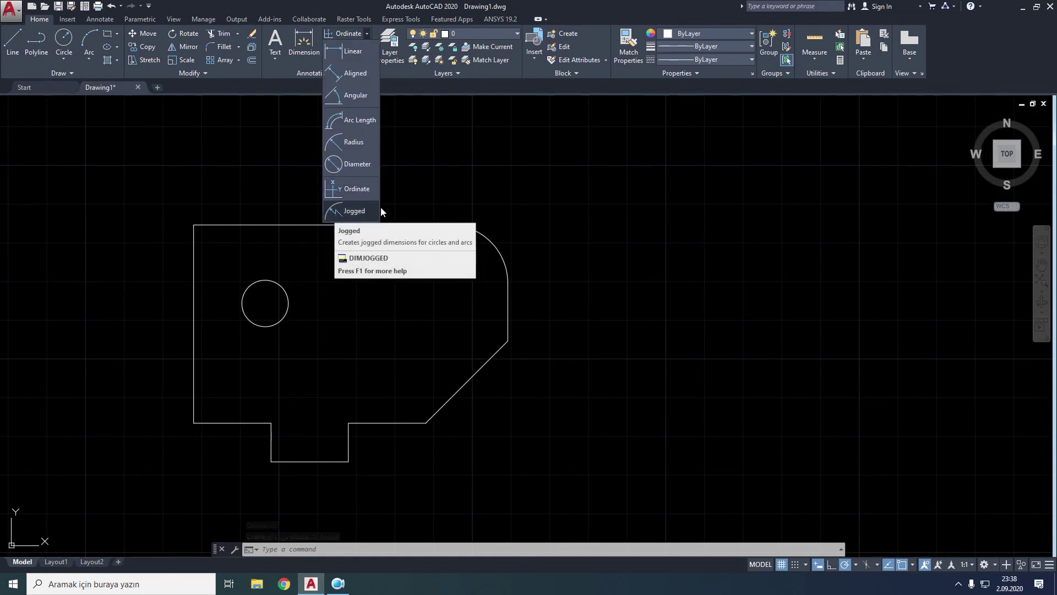
left_click(576, 190)
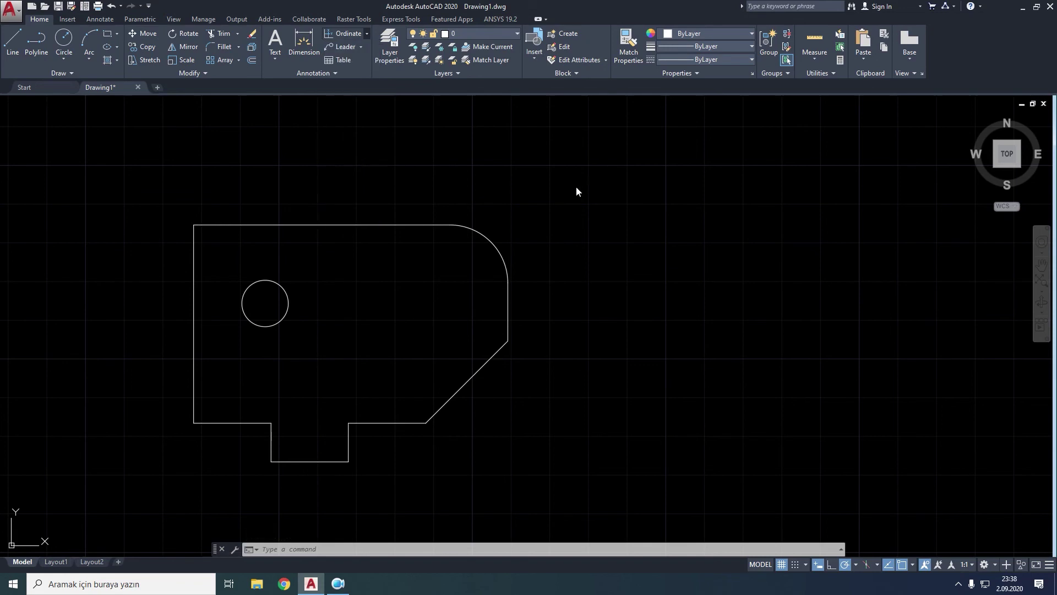
mouse_move(303, 148)
middle_mouse_down()
mouse_move(260, 276)
mouse_move(234, 263)
middle_mouse_up()
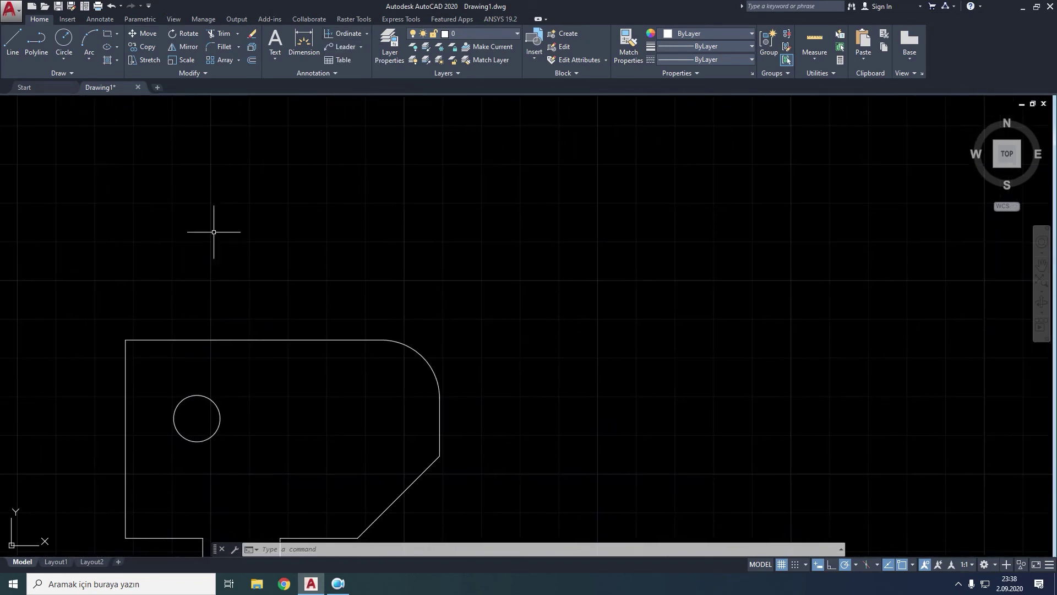
scroll(419, 215, "down", 4)
left_click(512, 226)
left_click(240, 377)
key("Delete")
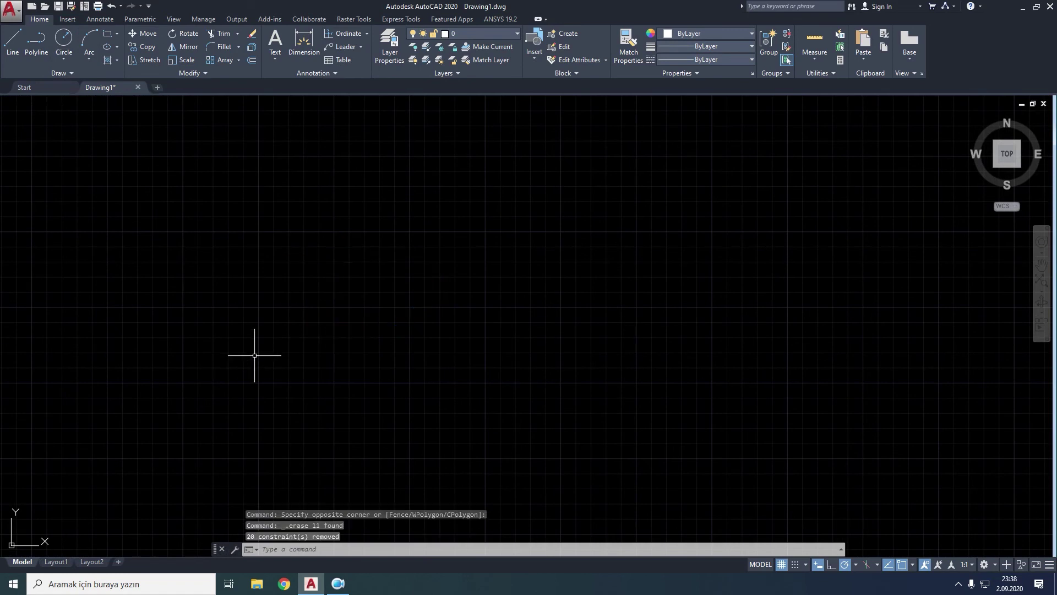
middle_click_drag(259, 226, 151, 168)
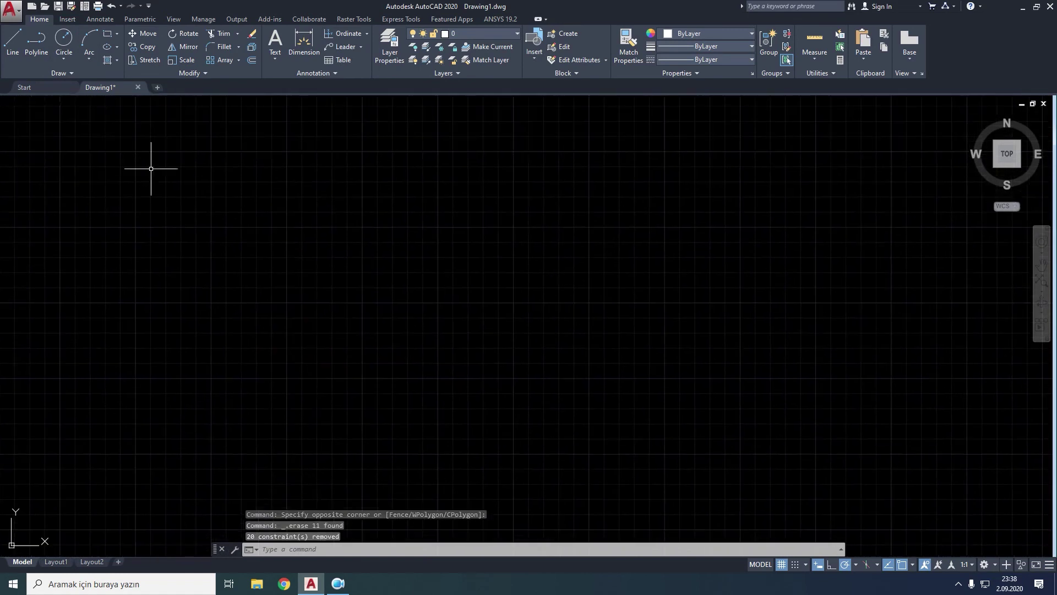
- Draw a wide, shallow arc from a start point, an end point and an included angle
left_click(88, 58)
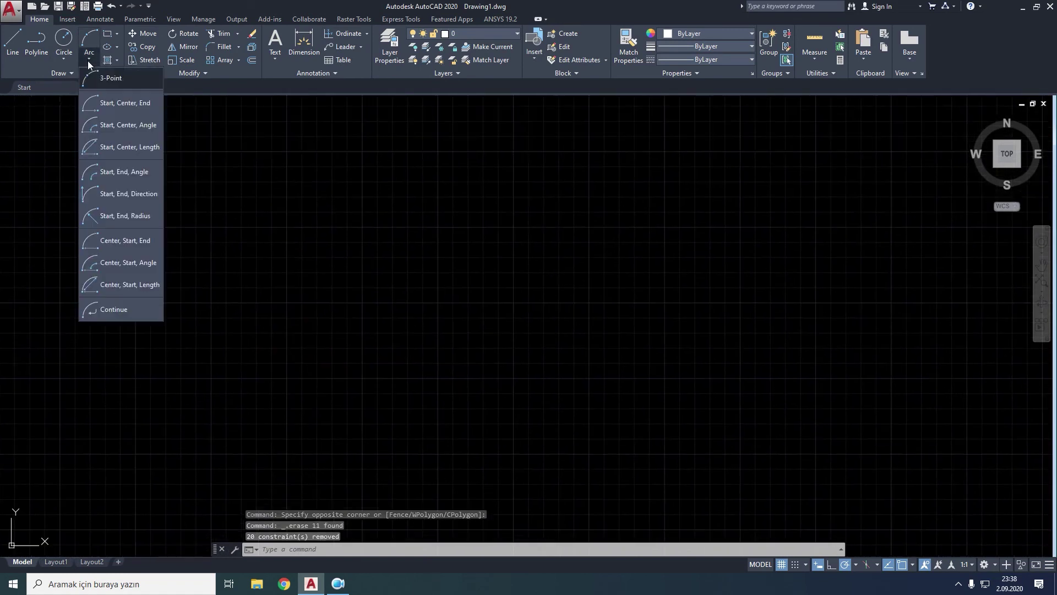
left_click(94, 172)
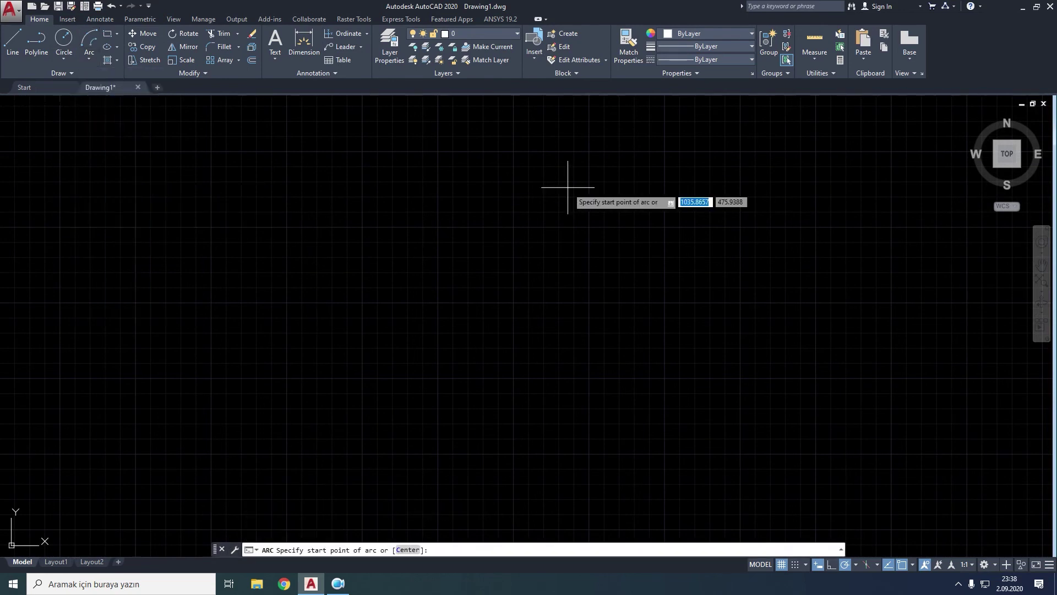
left_click(837, 310)
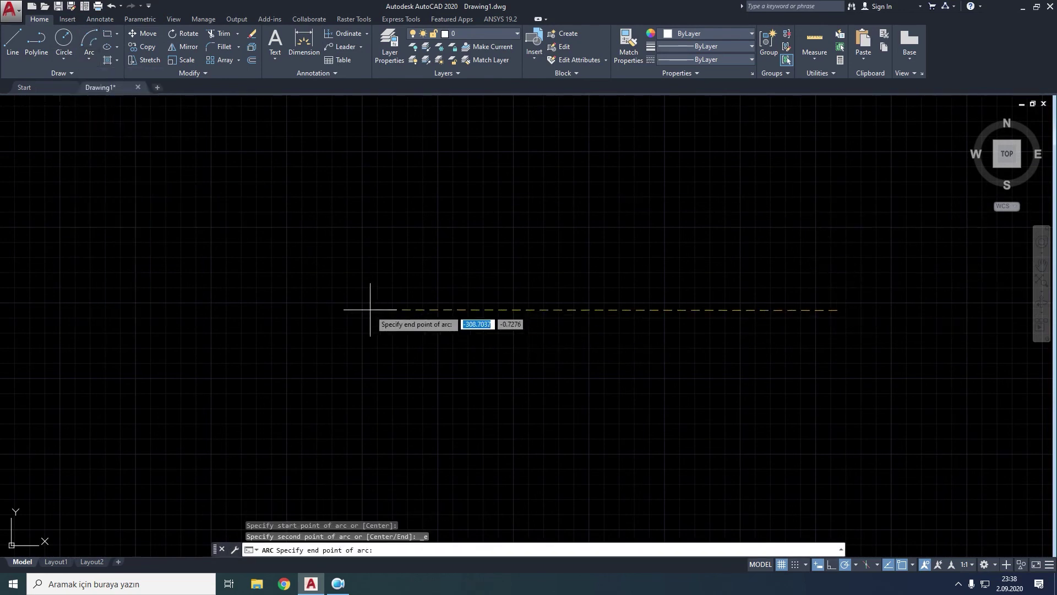
left_click(207, 316)
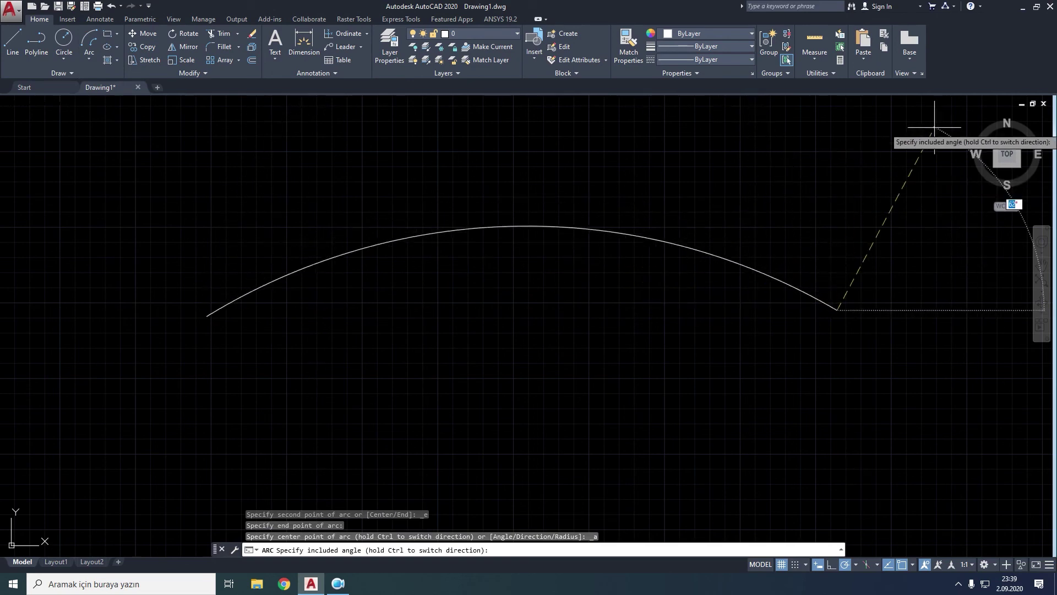
middle_click_drag(919, 141, 799, 235)
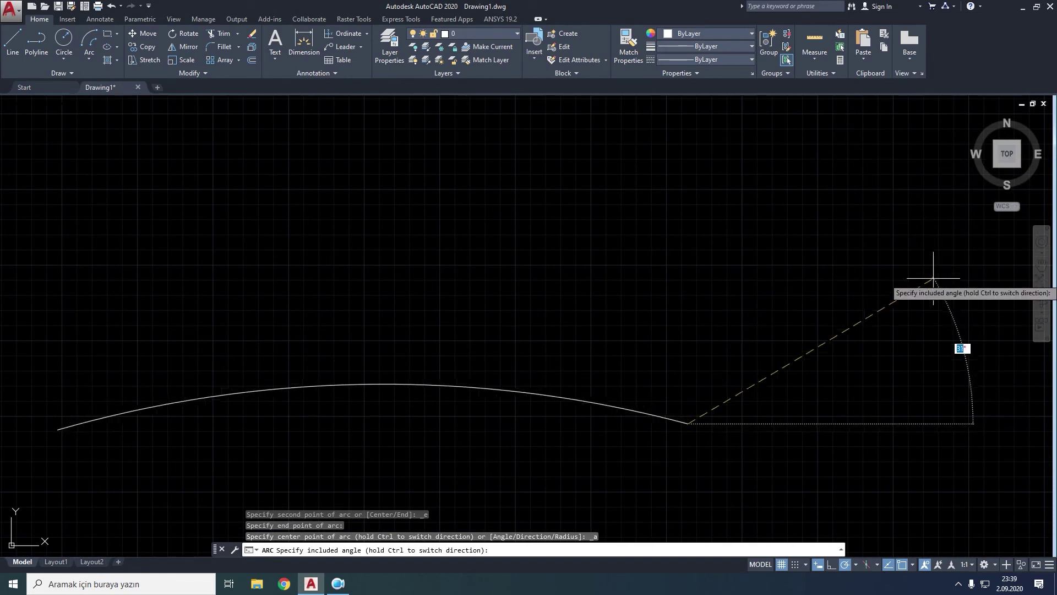
left_click(940, 313)
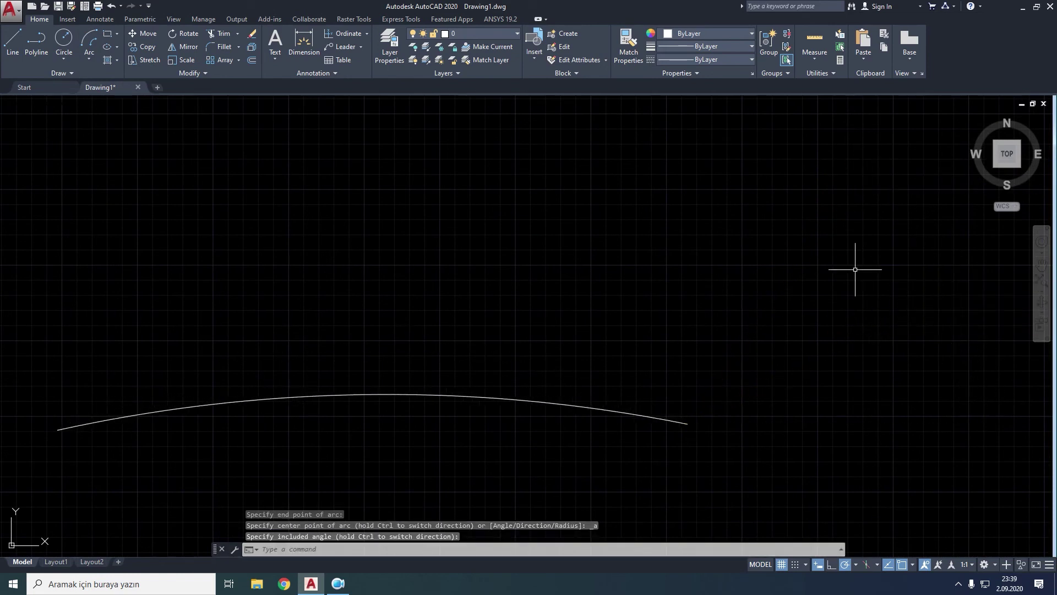
left_click(366, 35)
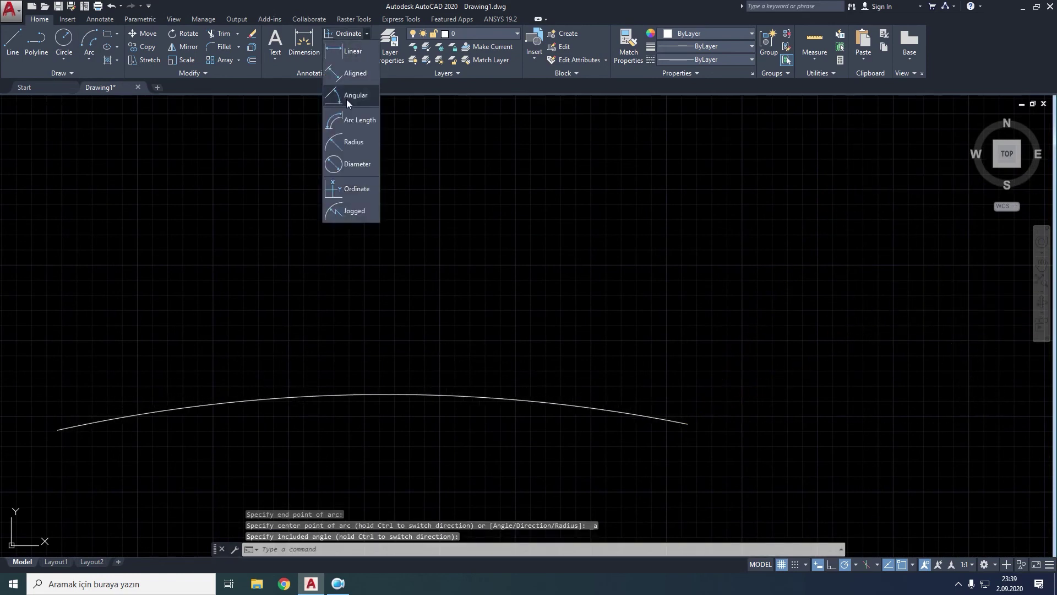
- Dimension the arc's radius as R1014.95, with the label placed well below the arc
left_click(334, 148)
left_click(368, 394)
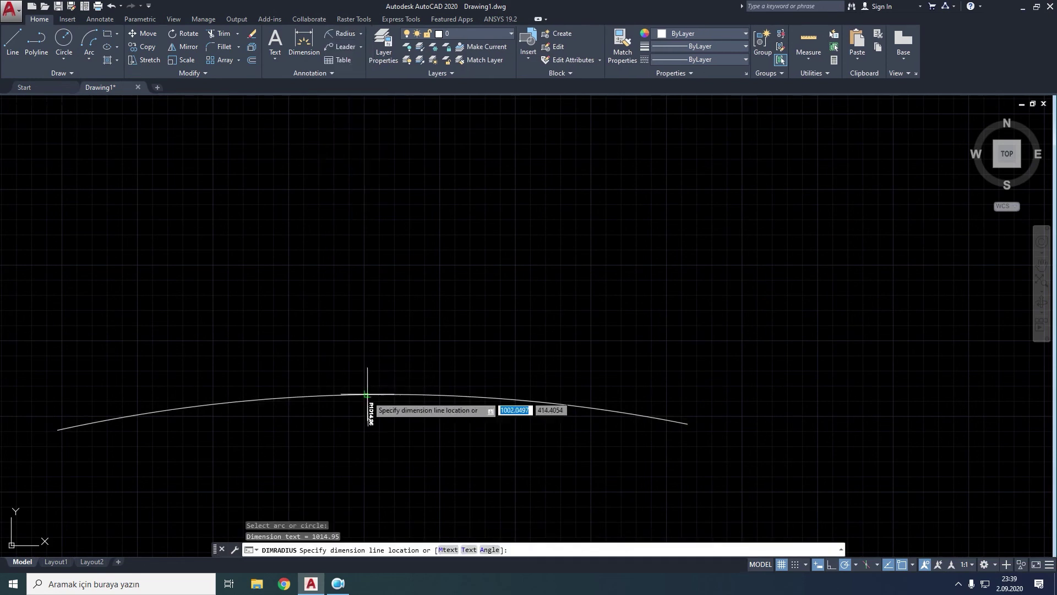
middle_click_drag(348, 453, 346, 312)
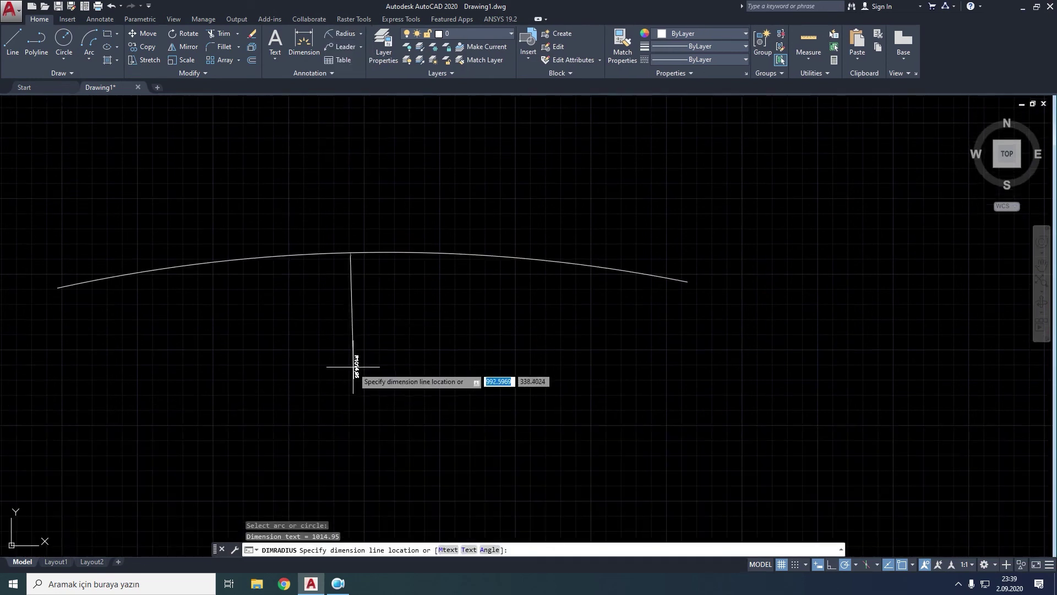
left_click(322, 442)
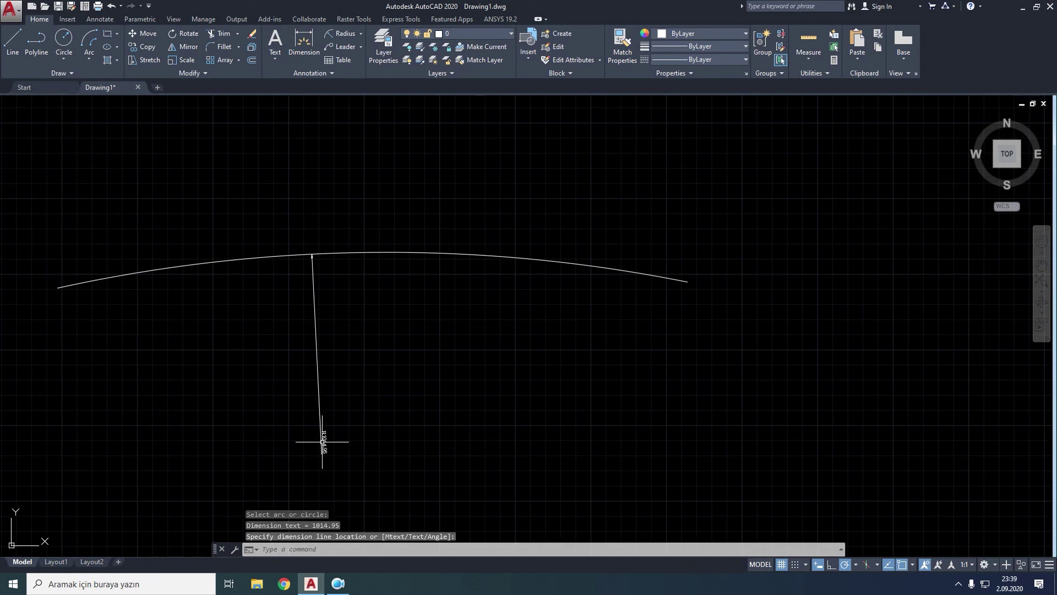
scroll(337, 429, "up", 2)
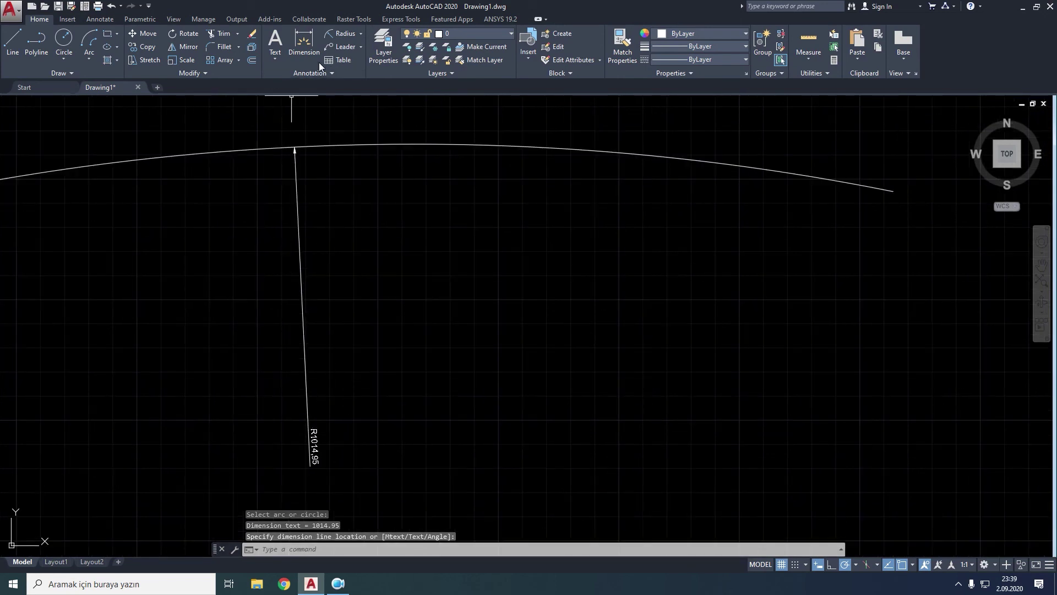
left_click(362, 33)
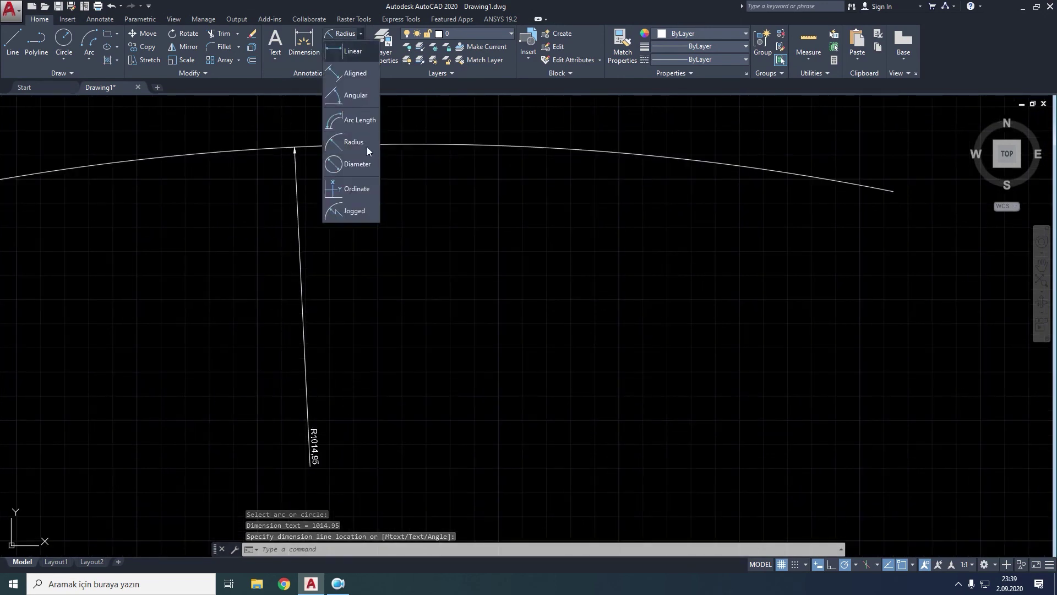
- Add a jogged R1014.95 radius dimension near the arc's top, with a substitute centre below
left_click(354, 207)
left_click(424, 146)
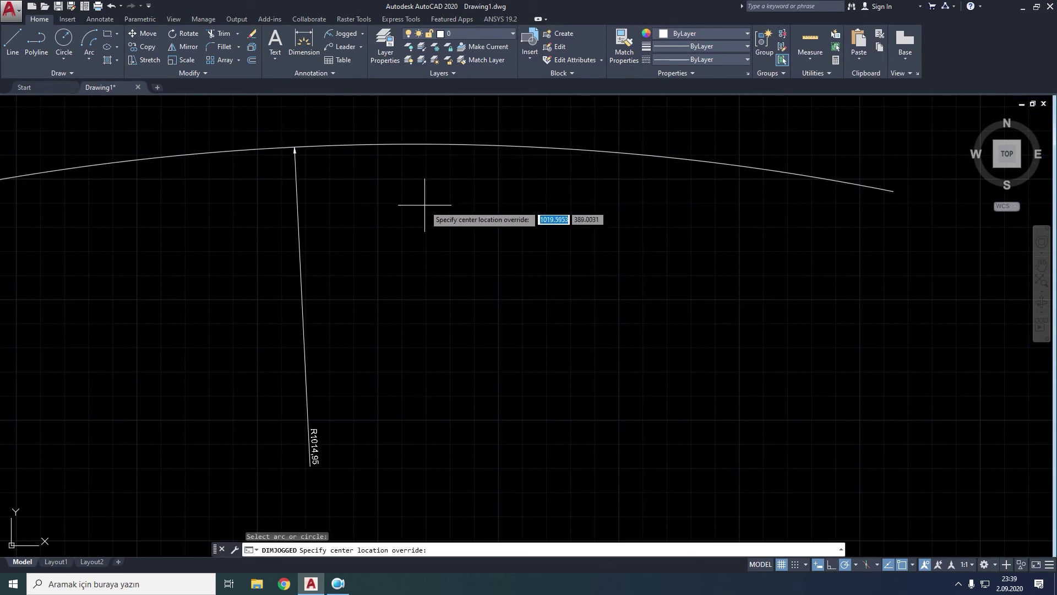
left_click(412, 268)
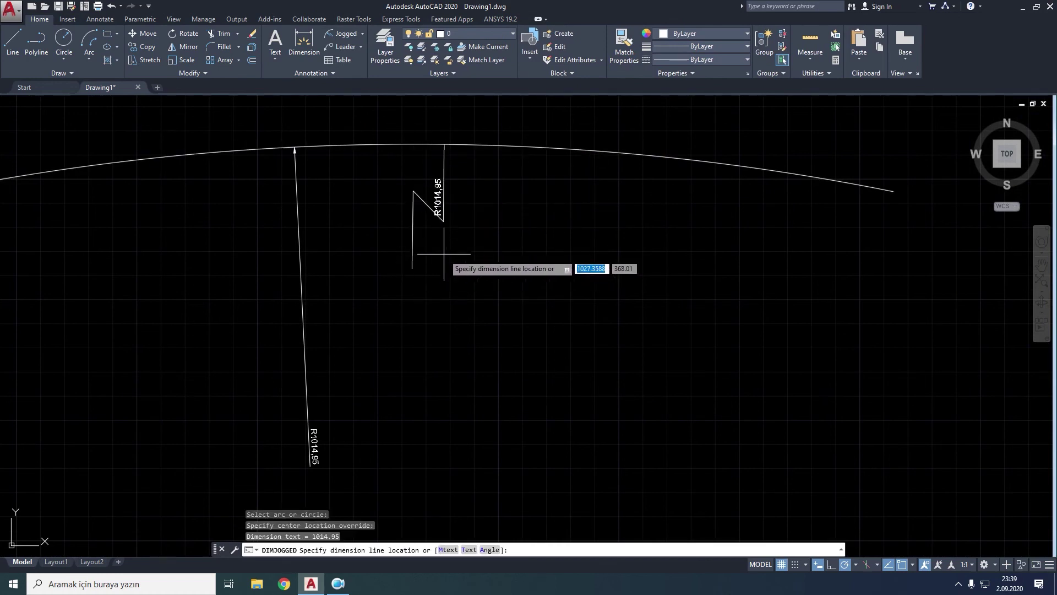
left_click(428, 165)
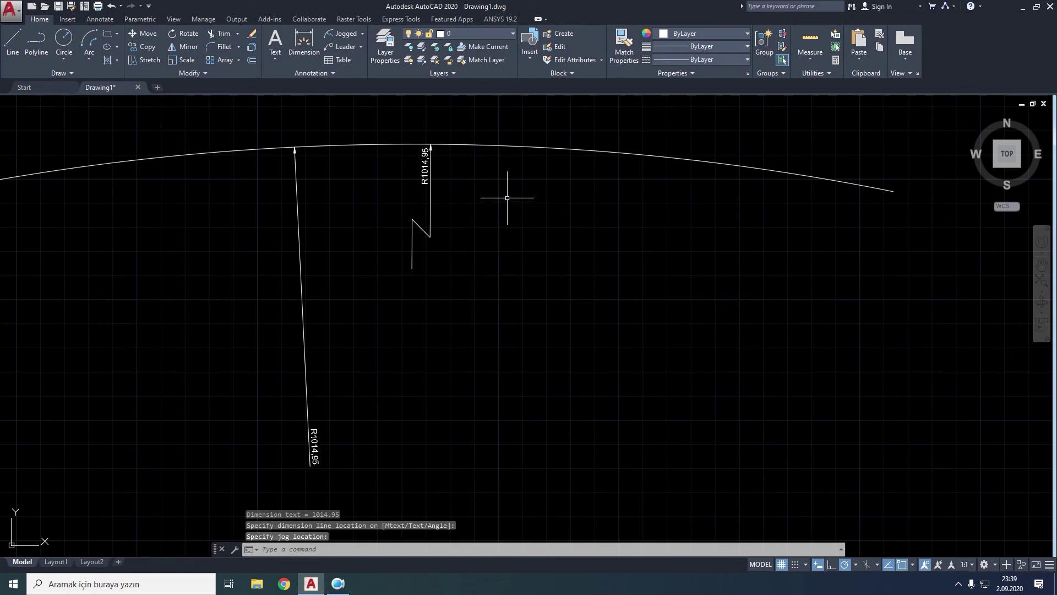
scroll(436, 127, "up", 4)
scroll(436, 127, "down", 4)
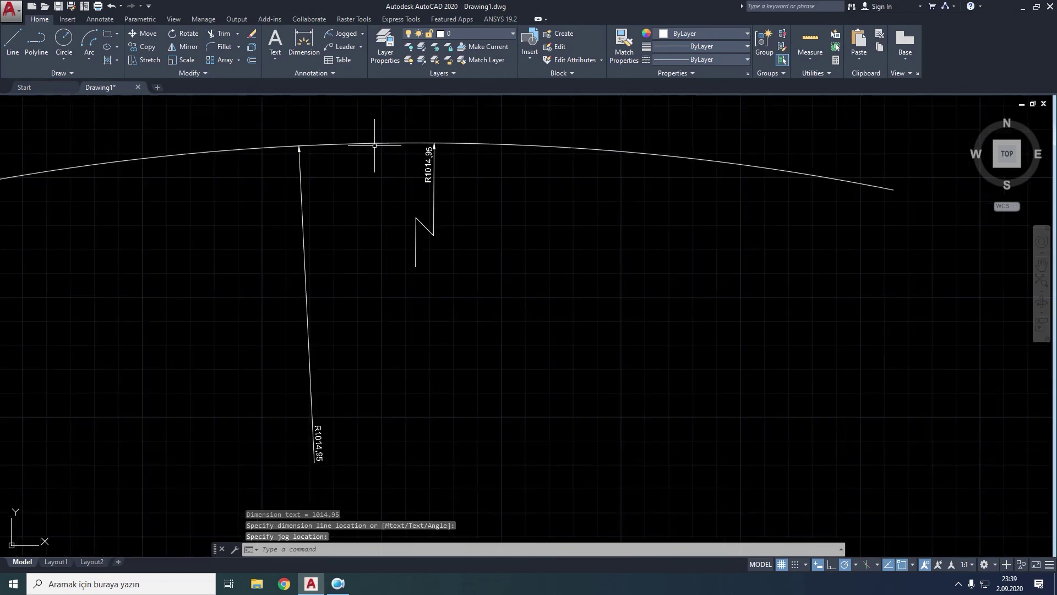
middle_click_drag(375, 146, 372, 188)
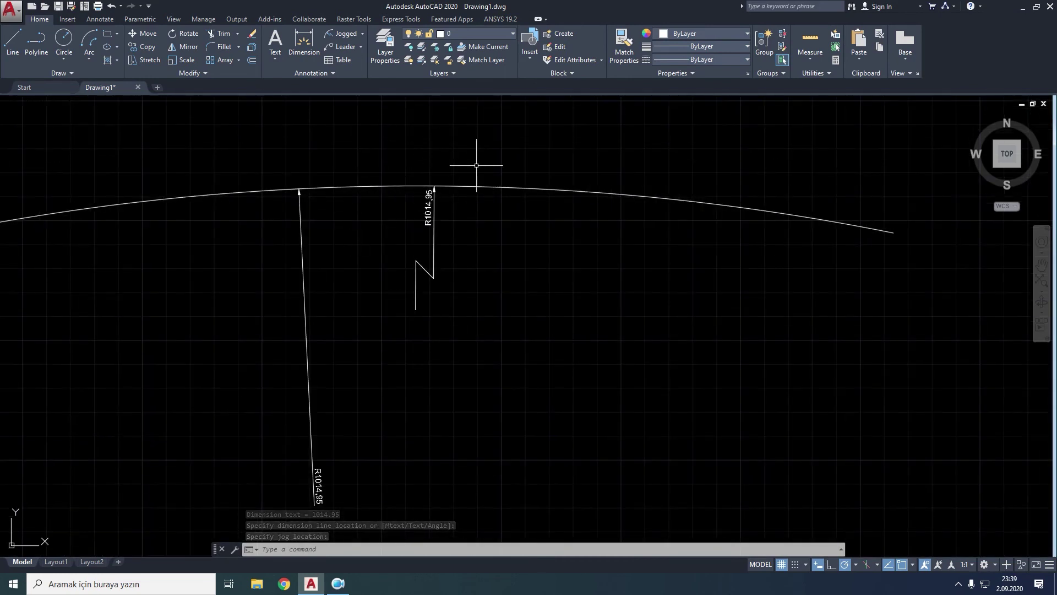